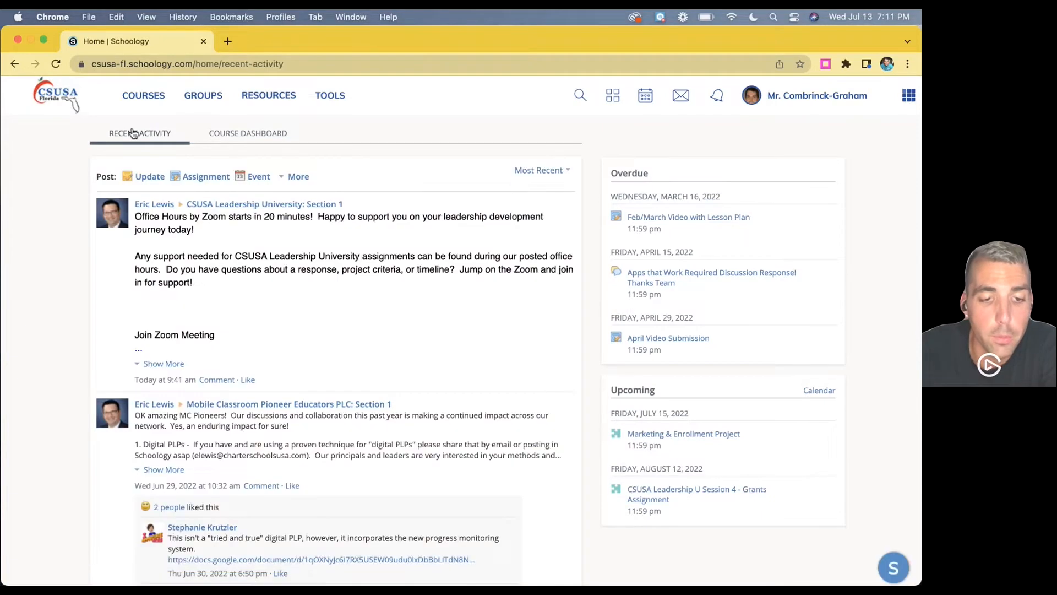
Open the Practice Lesson folder in the Schoology Training: 101 course from the course dashboard.
click(252, 137)
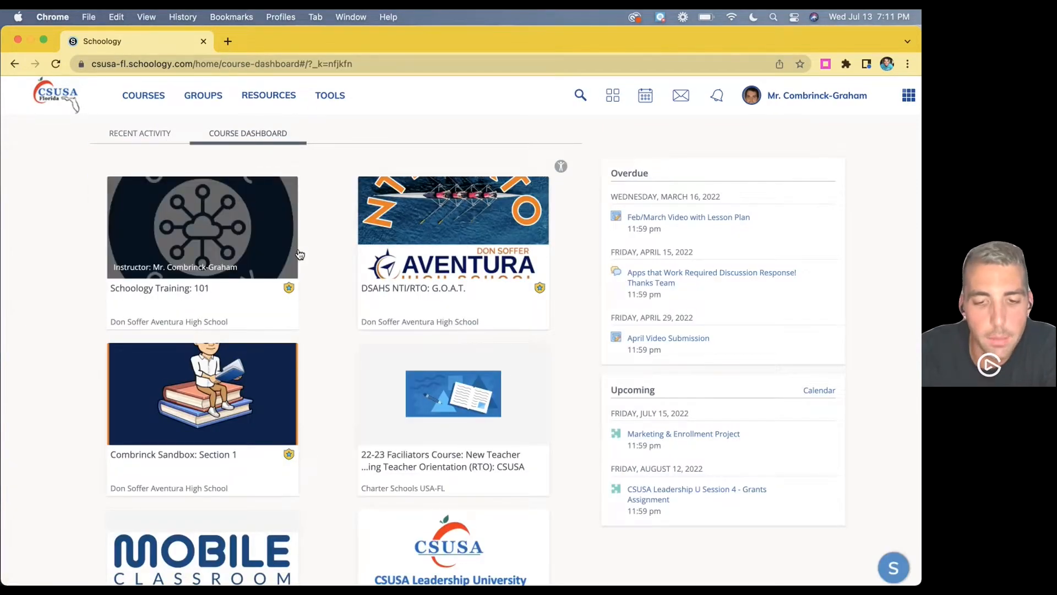
click(217, 242)
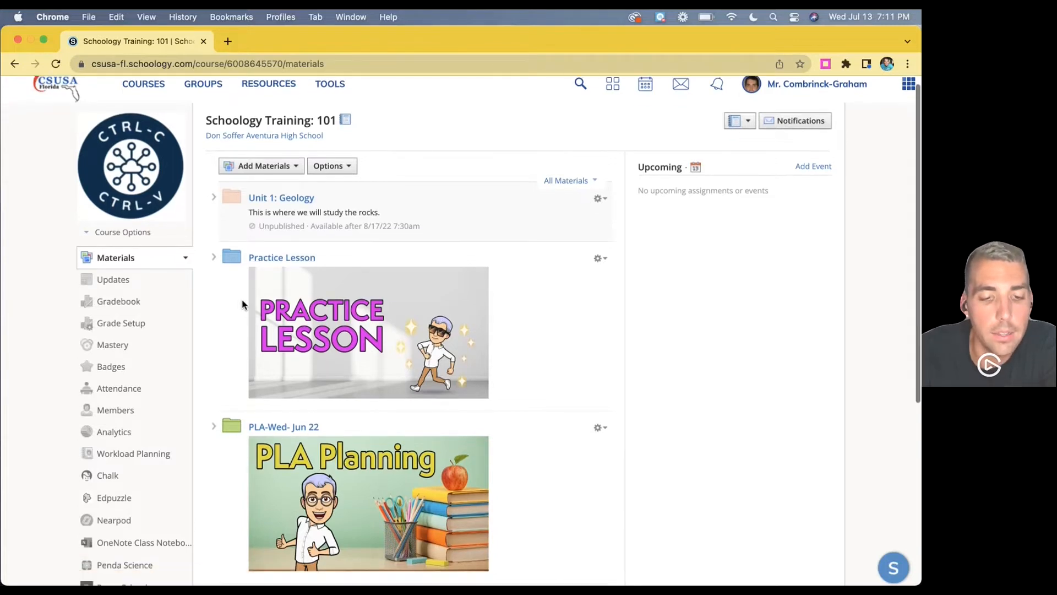
scroll(272, 248, down, 3)
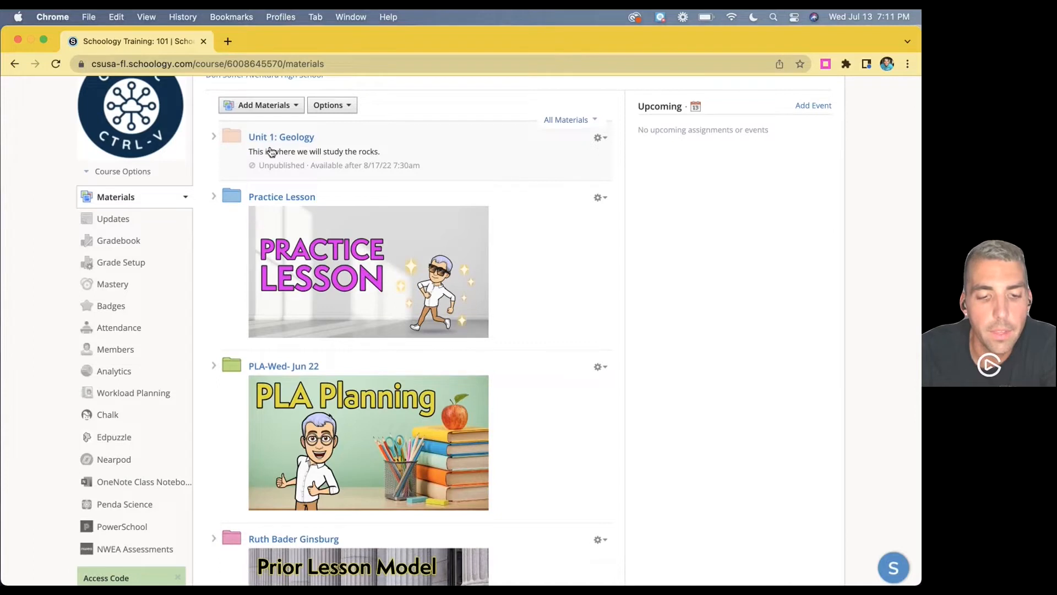
click(265, 197)
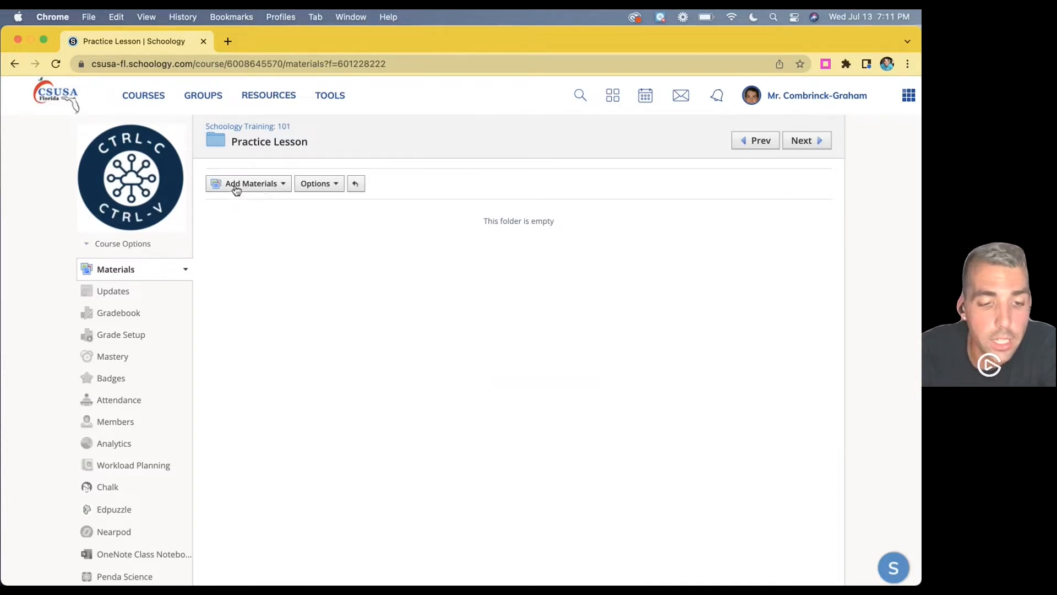
Start a new assignment in the Practice Lesson folder and name it "Theme: 101".
click(278, 187)
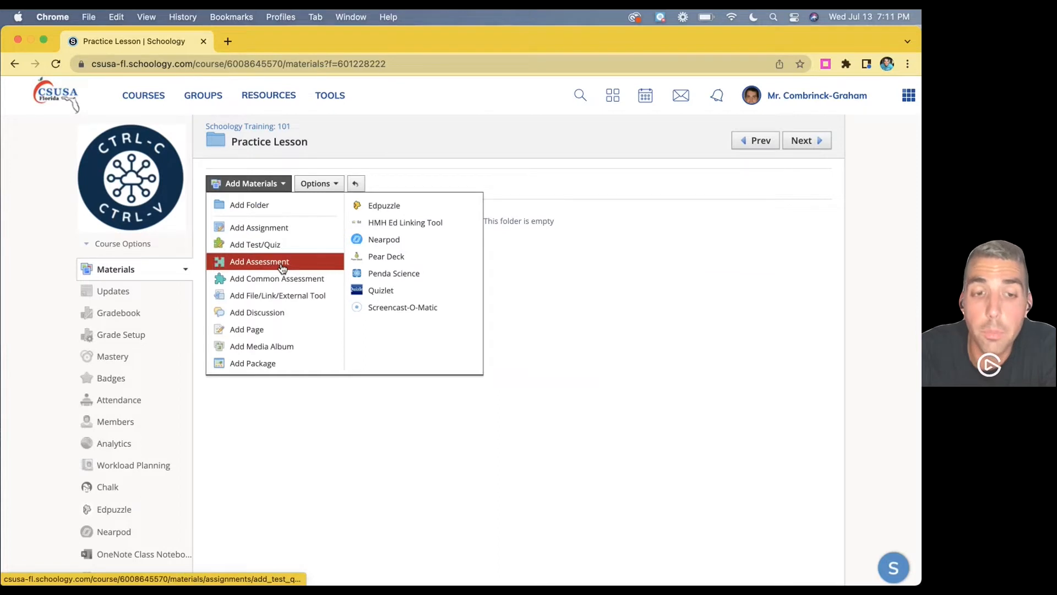
scroll(281, 300, down, 3)
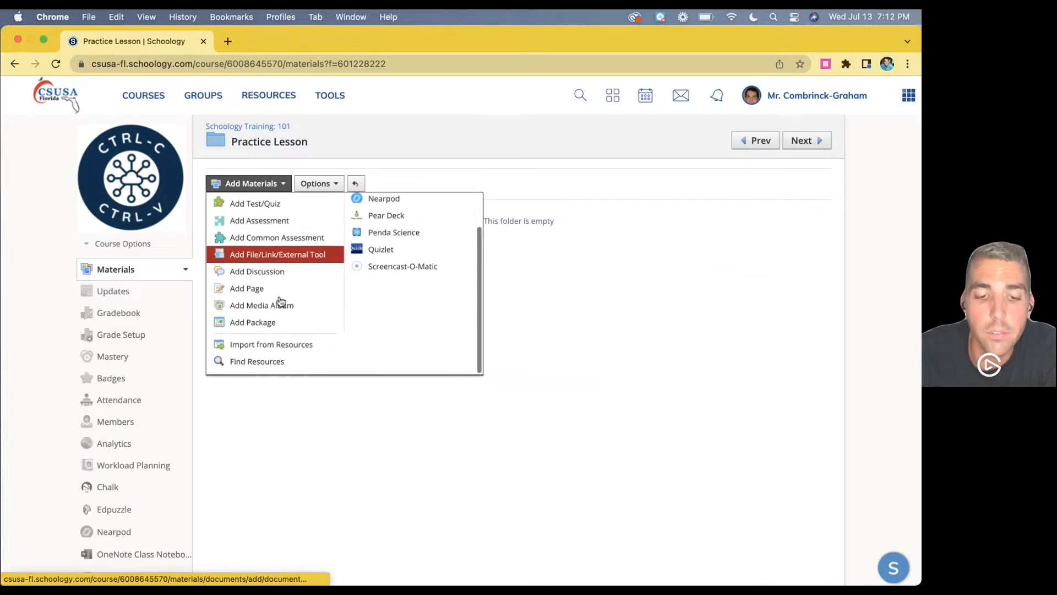
scroll(281, 300, up, 3)
scroll(281, 300, down, 3)
scroll(281, 300, up, 3)
scroll(281, 300, down, 3)
scroll(281, 302, up, 3)
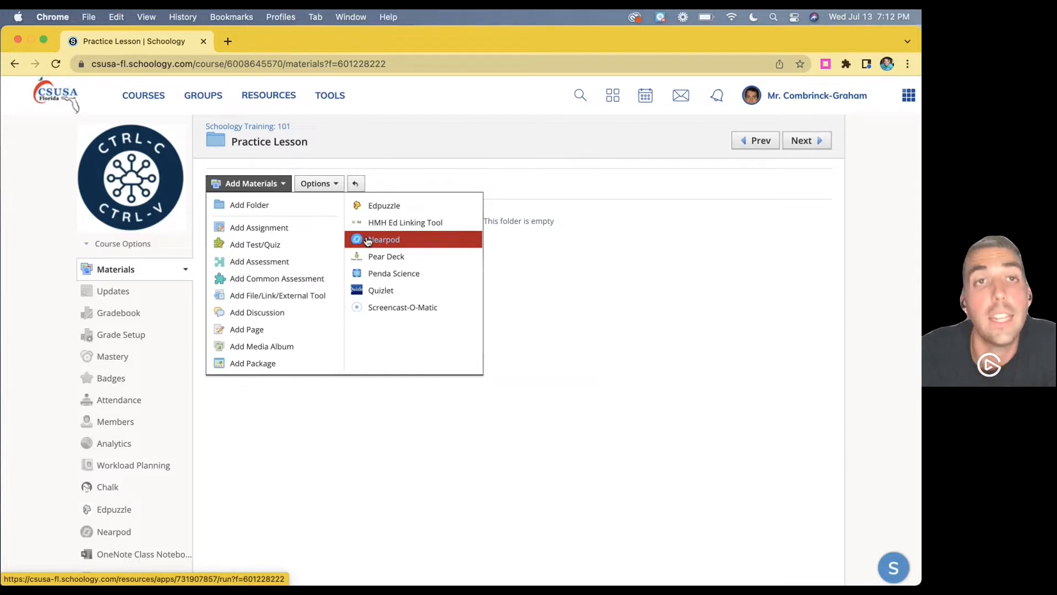
click(263, 231)
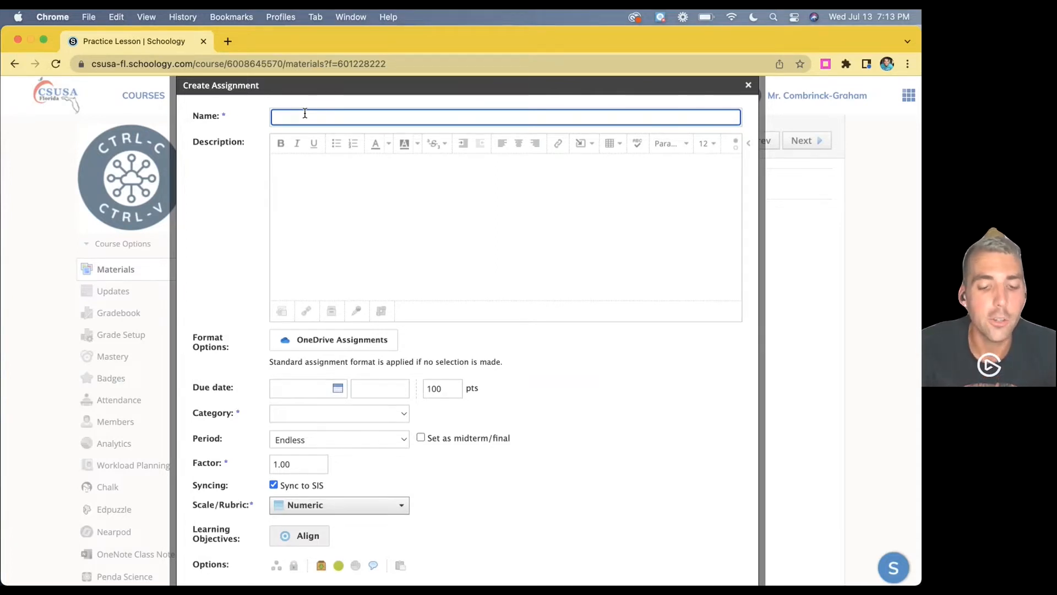
text(Theme)
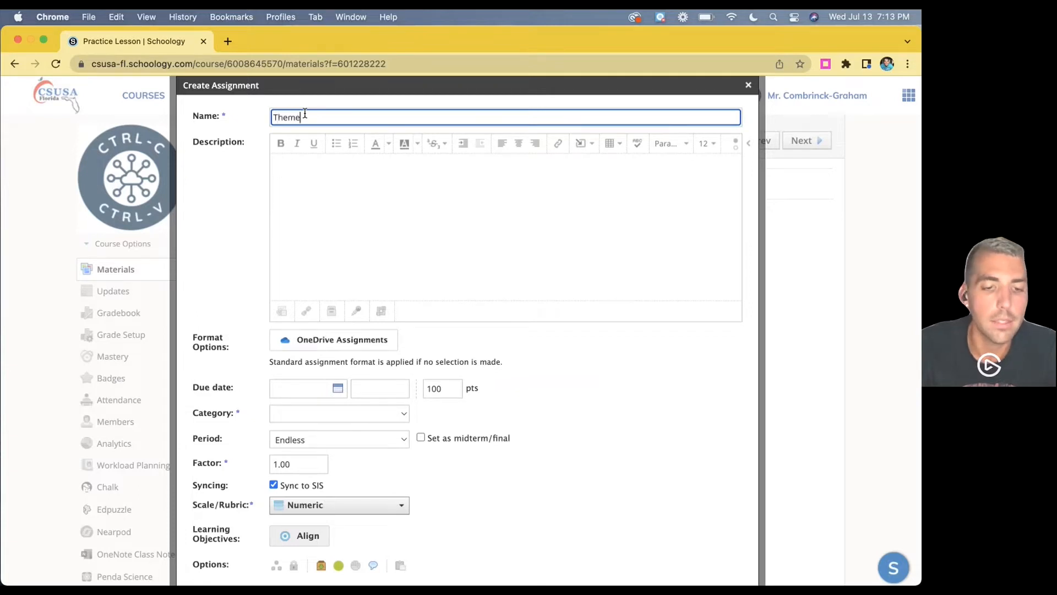
text(: 01)
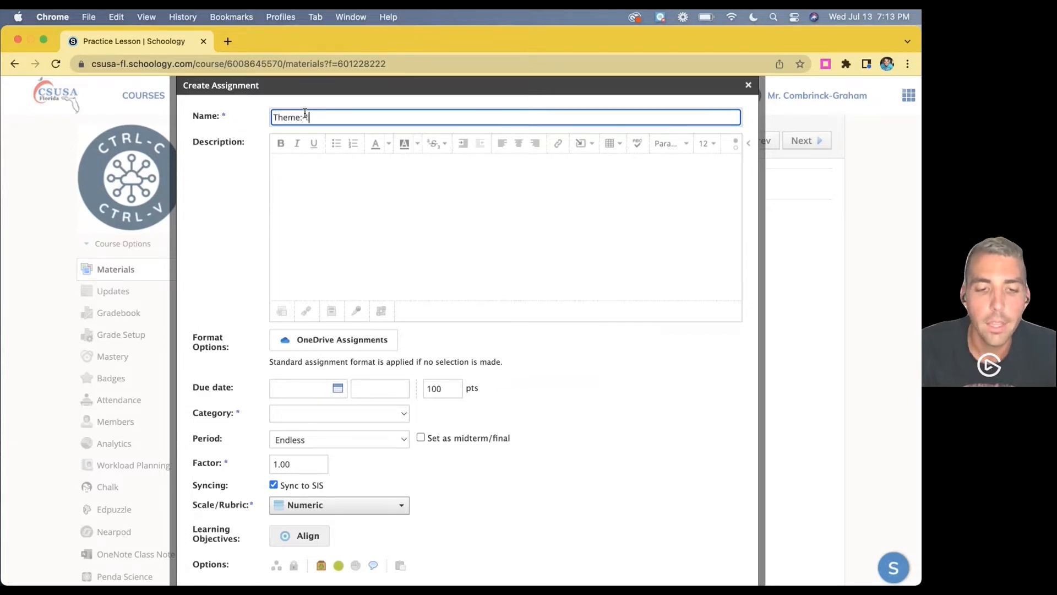
Examine the text colour, highlight colour and formatting options available for the assignment description.
click(330, 174)
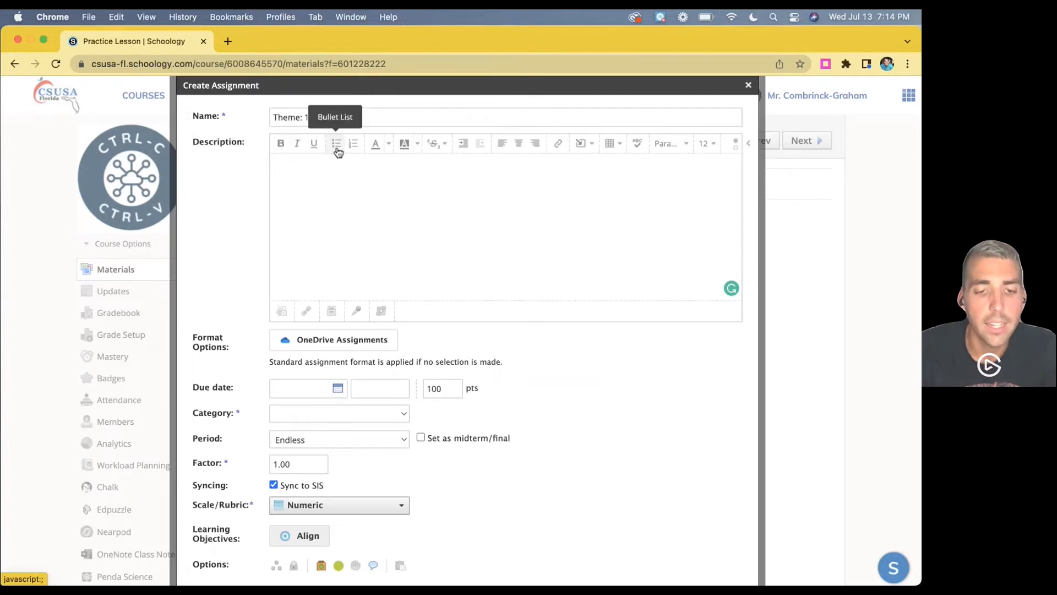
click(388, 150)
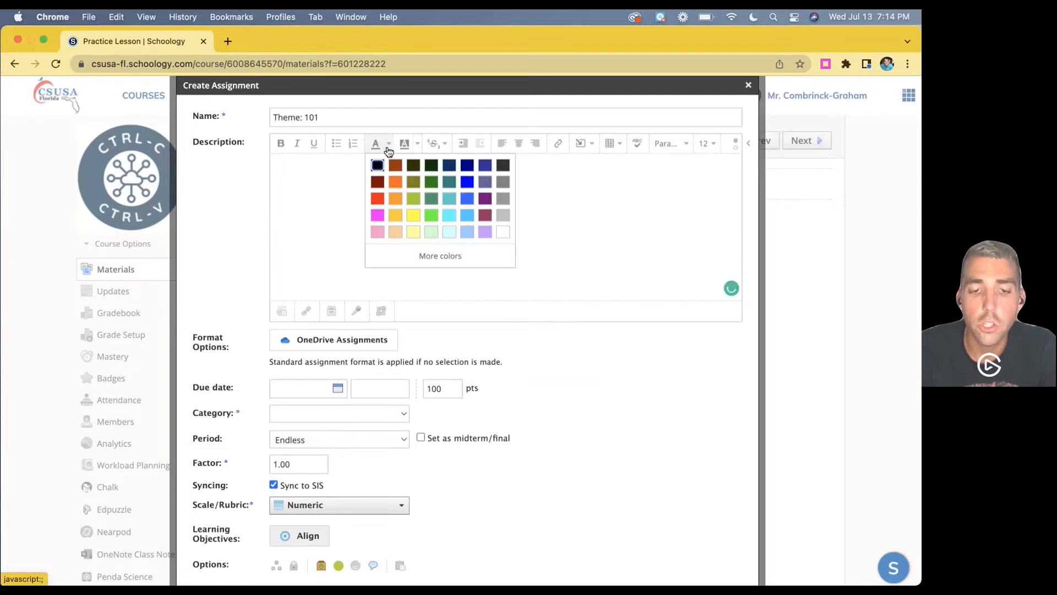
click(417, 145)
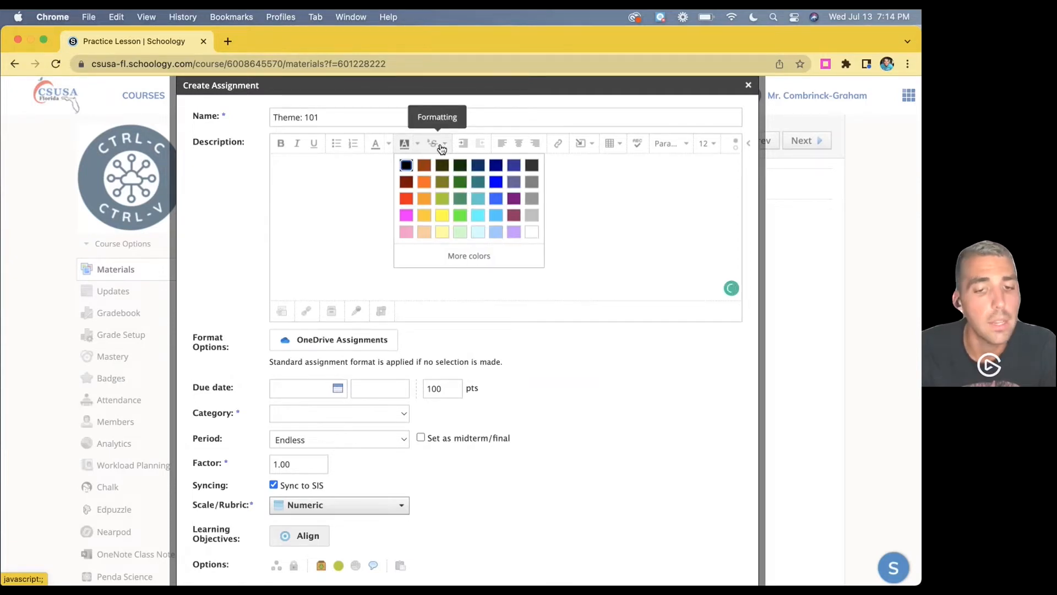
click(441, 147)
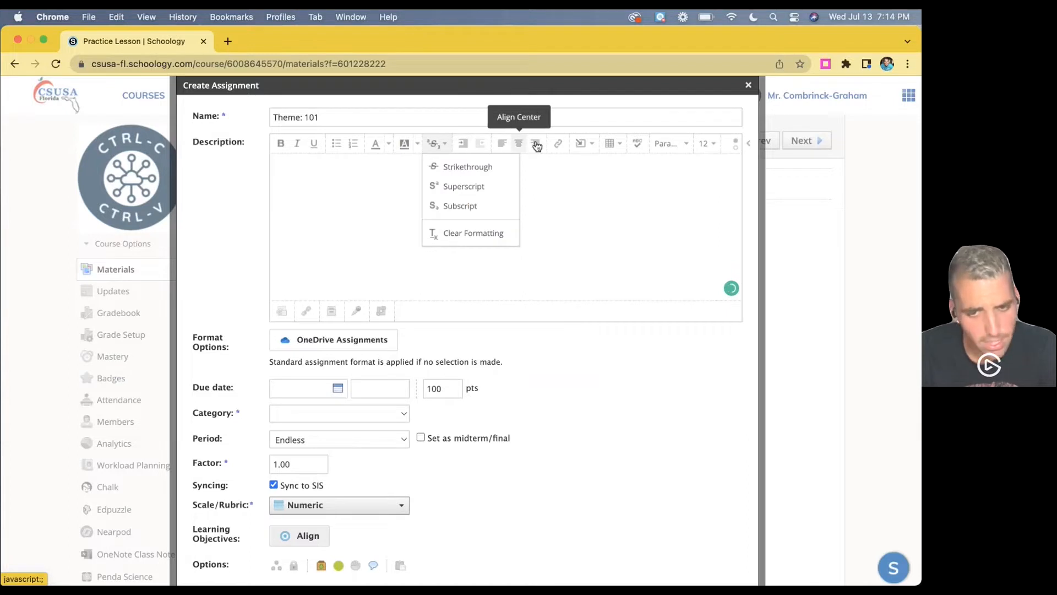
click(557, 171)
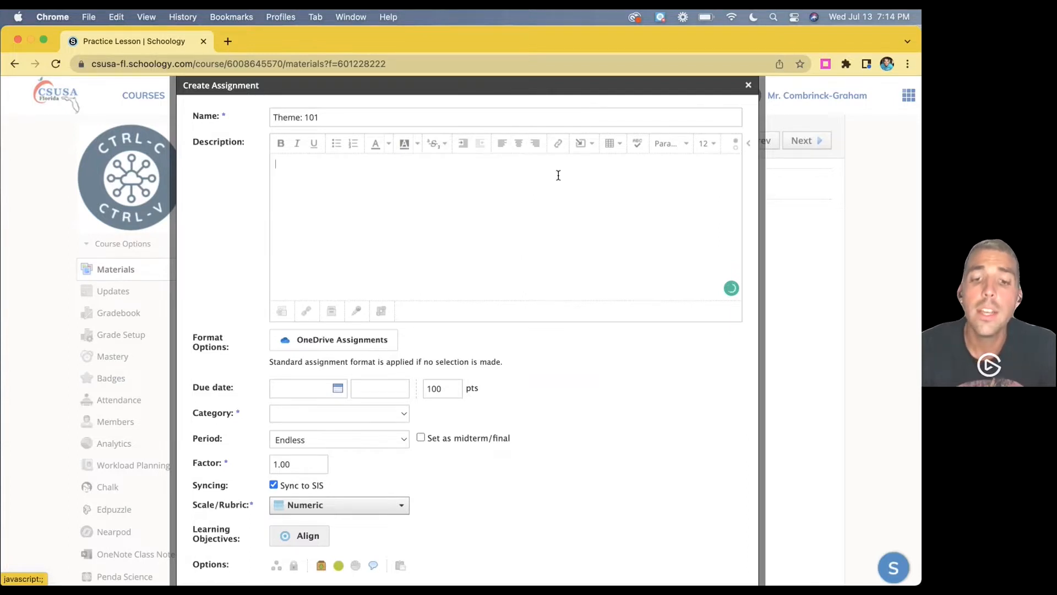
click(555, 146)
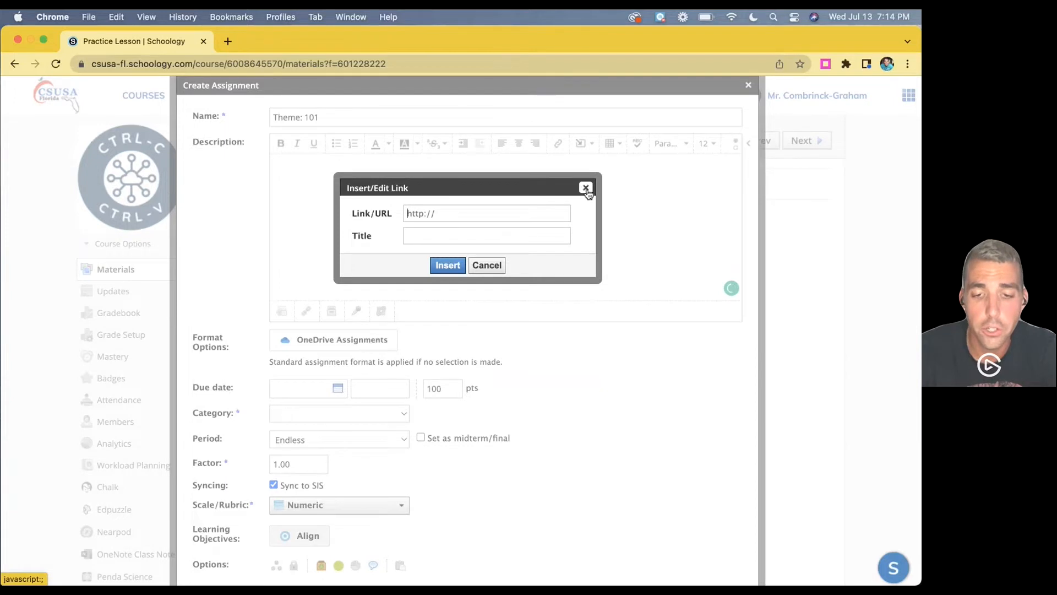
text(g)
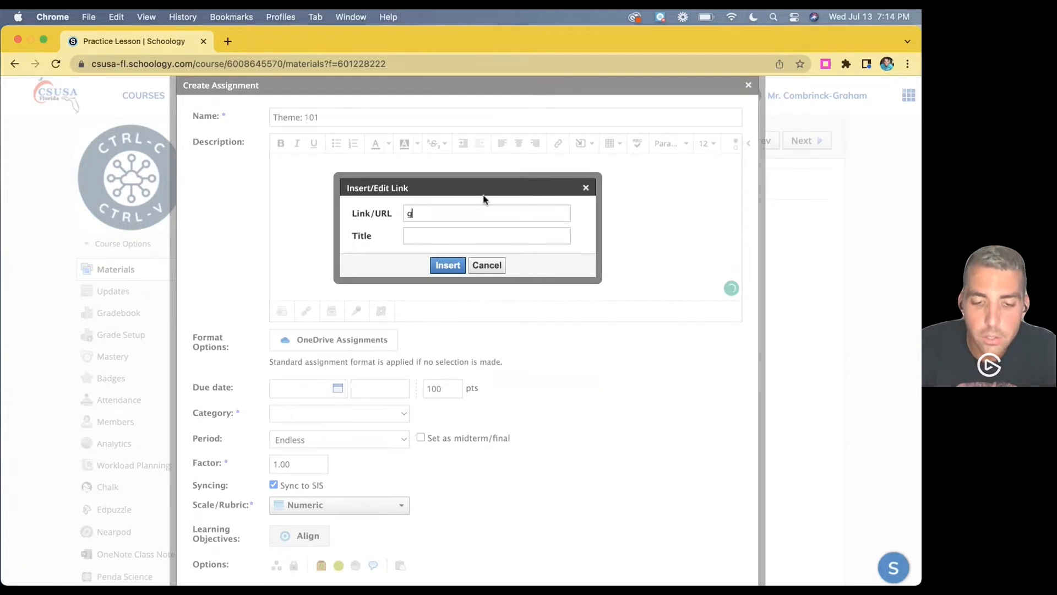
text(oogle.com)
click(451, 237)
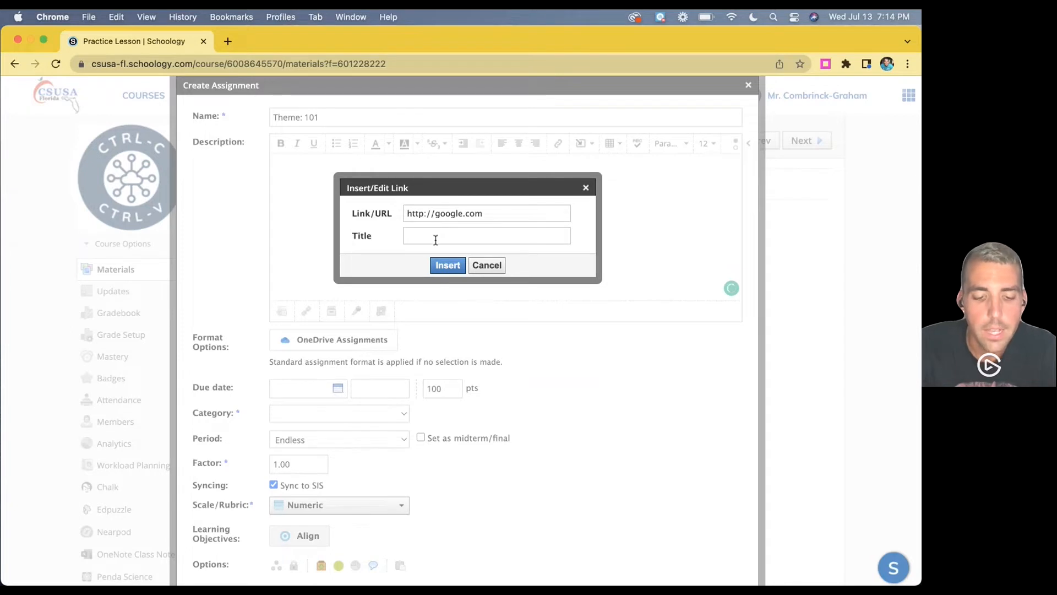
text(Search Here)
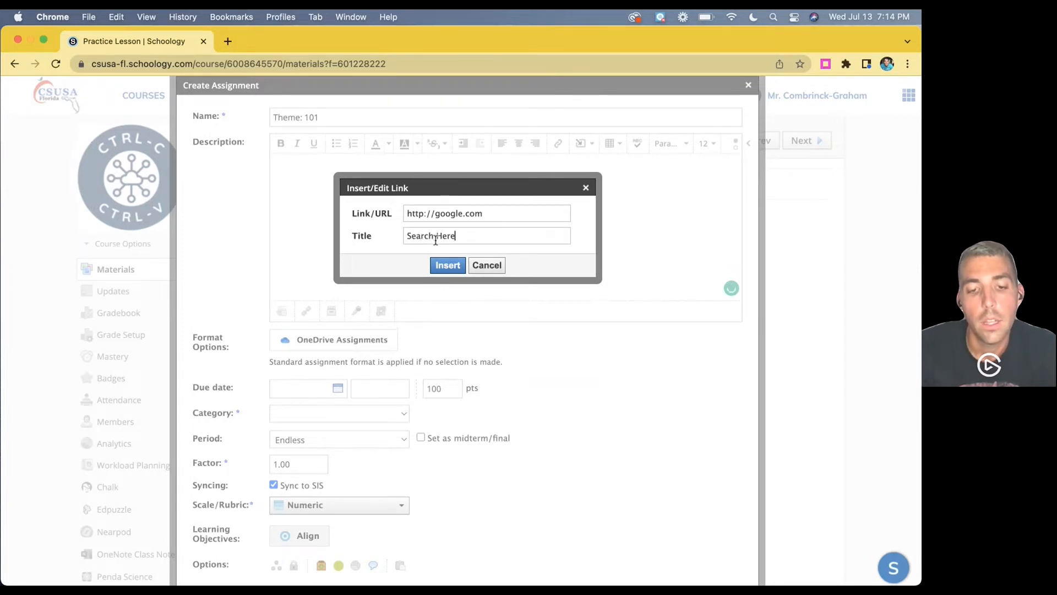
click(448, 265)
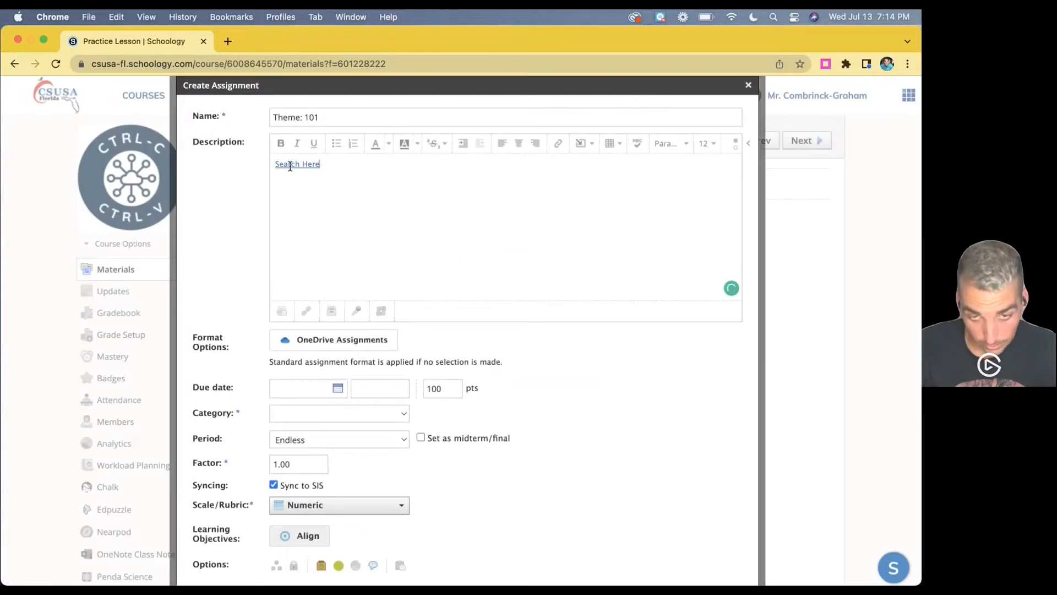
click(586, 158)
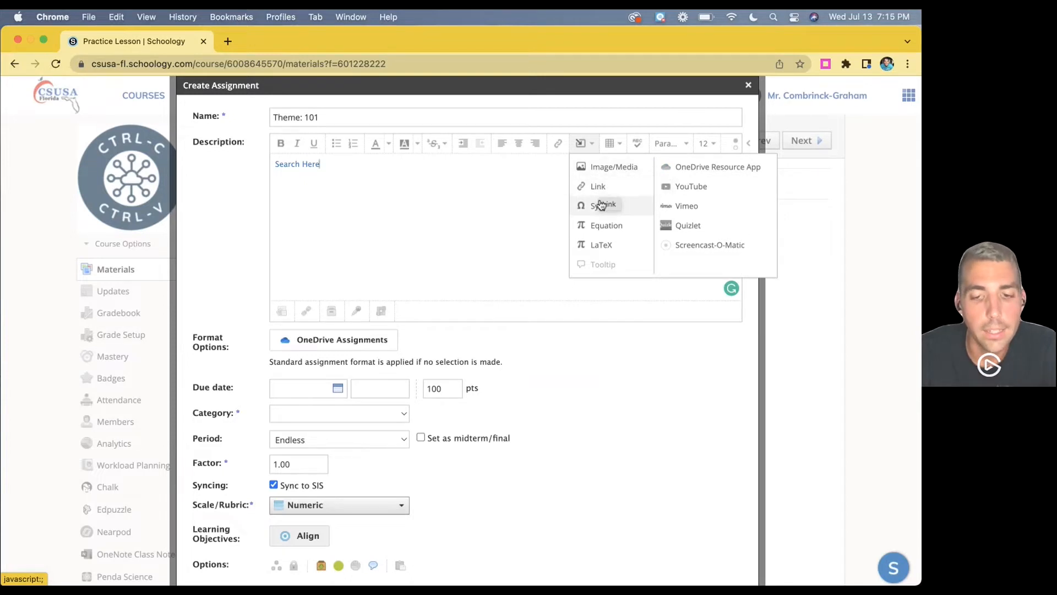
click(606, 230)
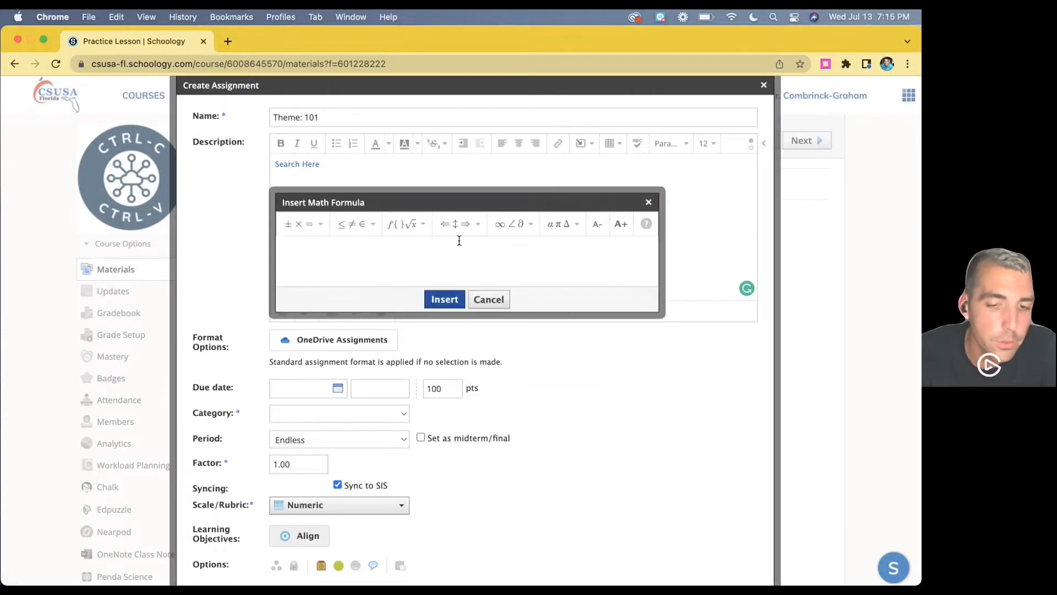
click(454, 229)
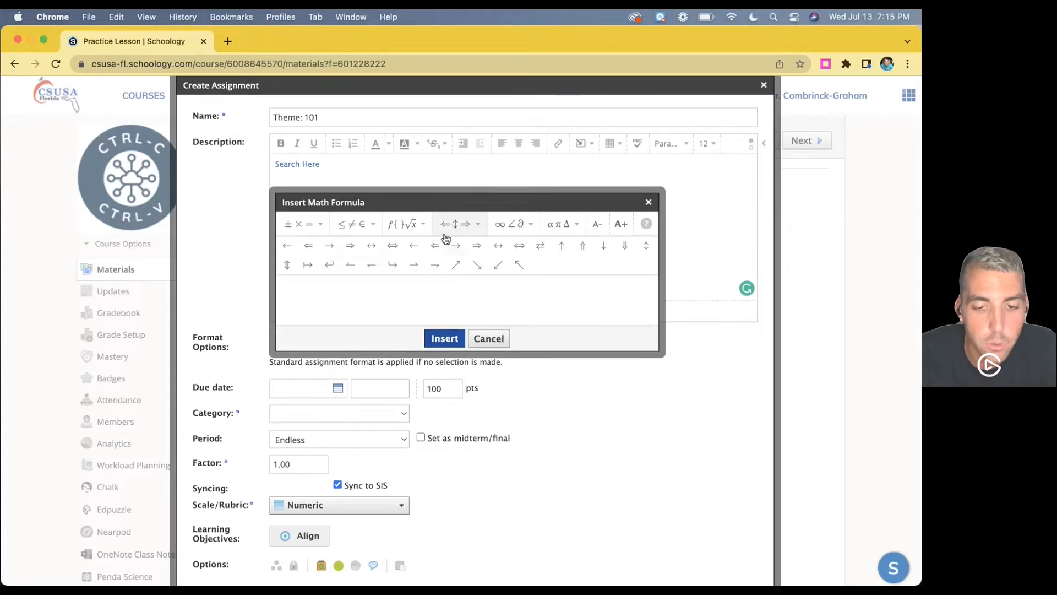
click(435, 245)
click(456, 245)
click(499, 245)
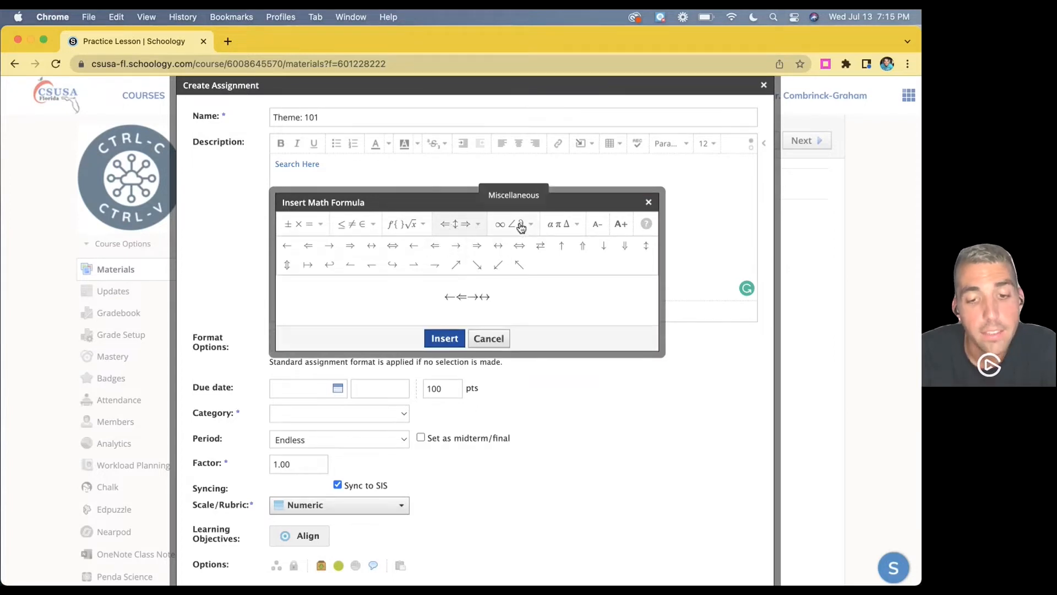
click(520, 225)
click(474, 266)
click(456, 284)
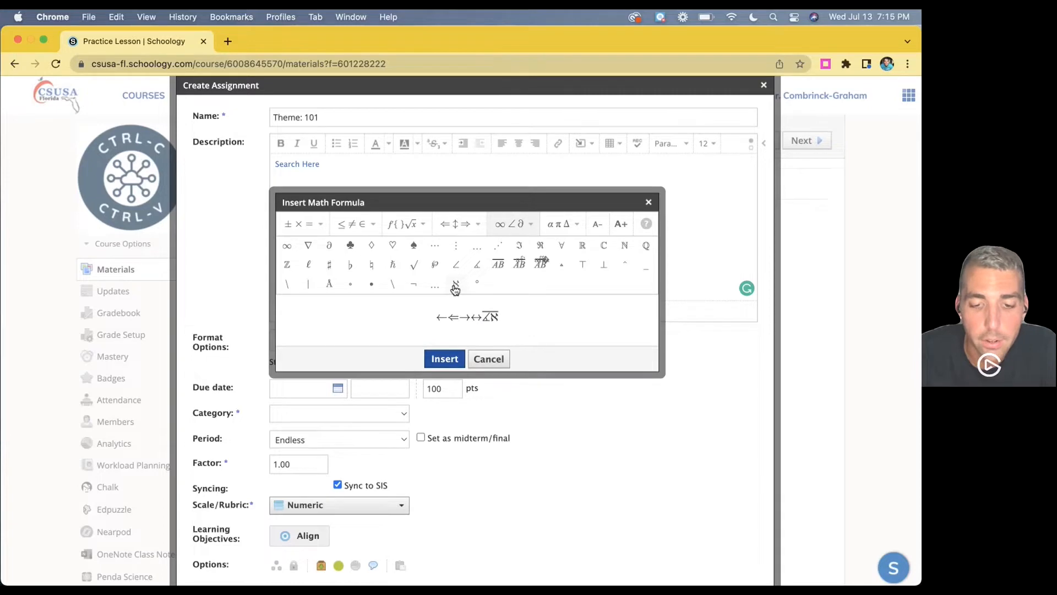
click(489, 359)
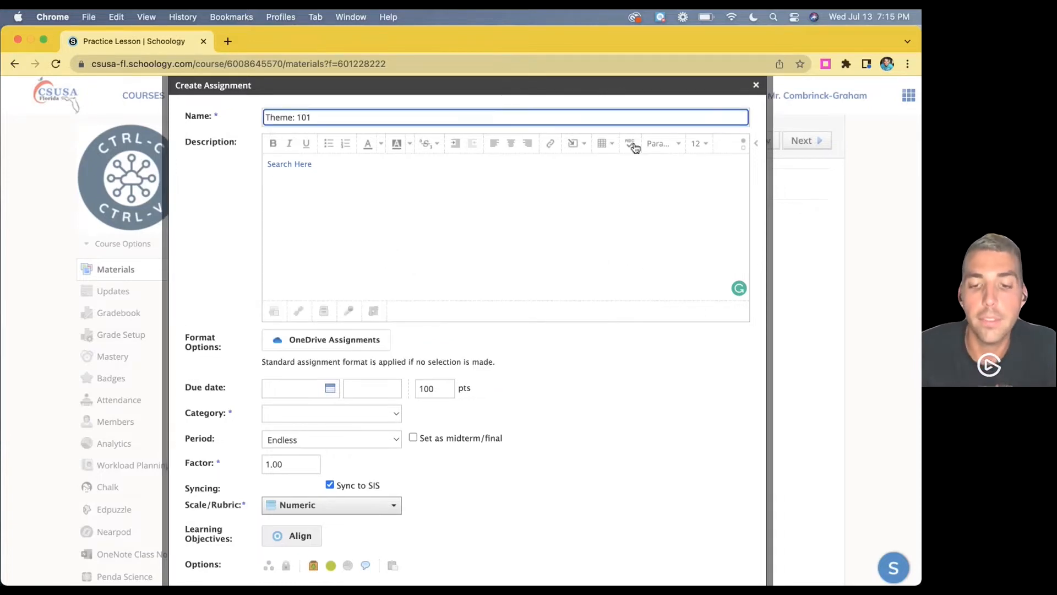
Import "AICE Paper 2- Part 2 Material.pdf" from the AICE General Paper folder in OneDrive into the description as a regular link.
click(576, 150)
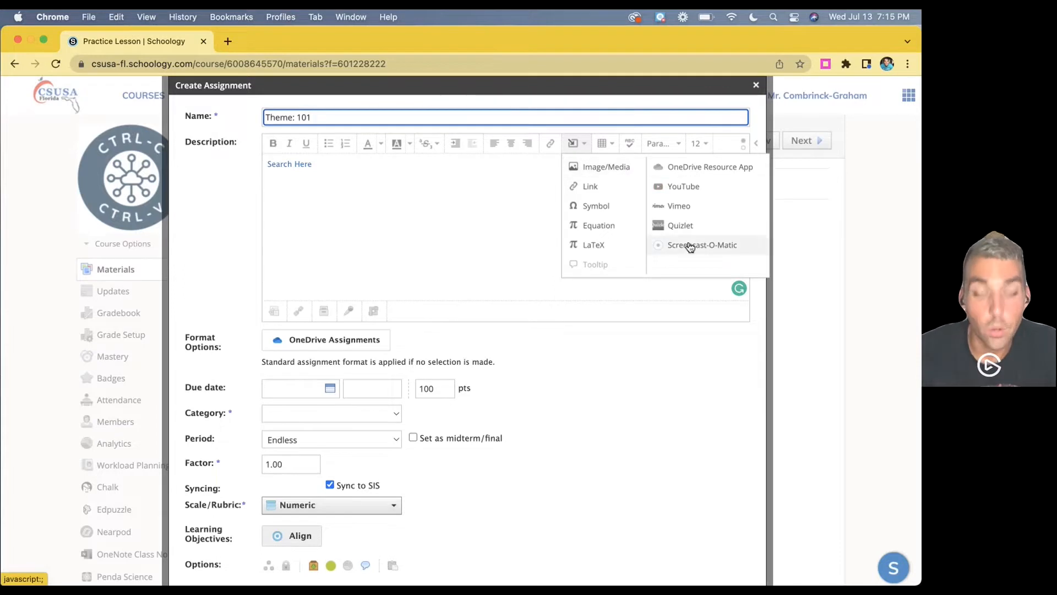
click(681, 172)
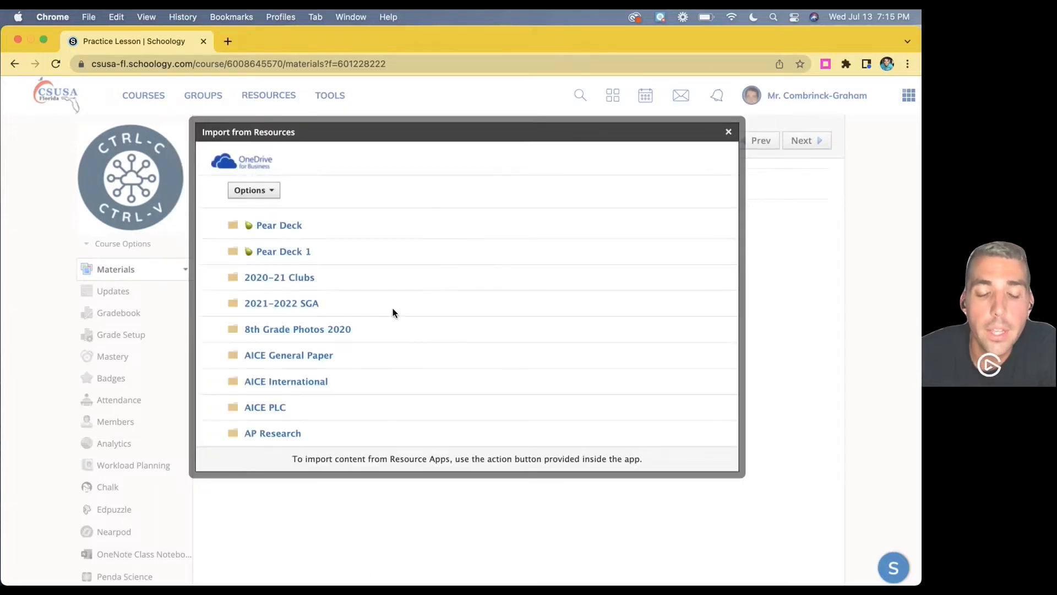
scroll(354, 283, down, 2)
scroll(355, 284, down, 2)
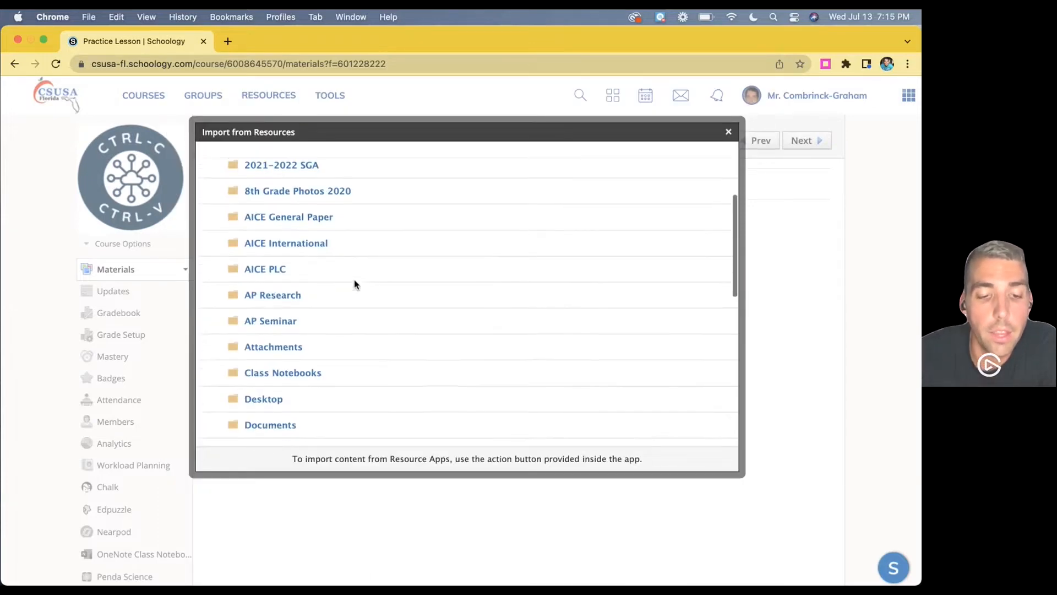
click(309, 212)
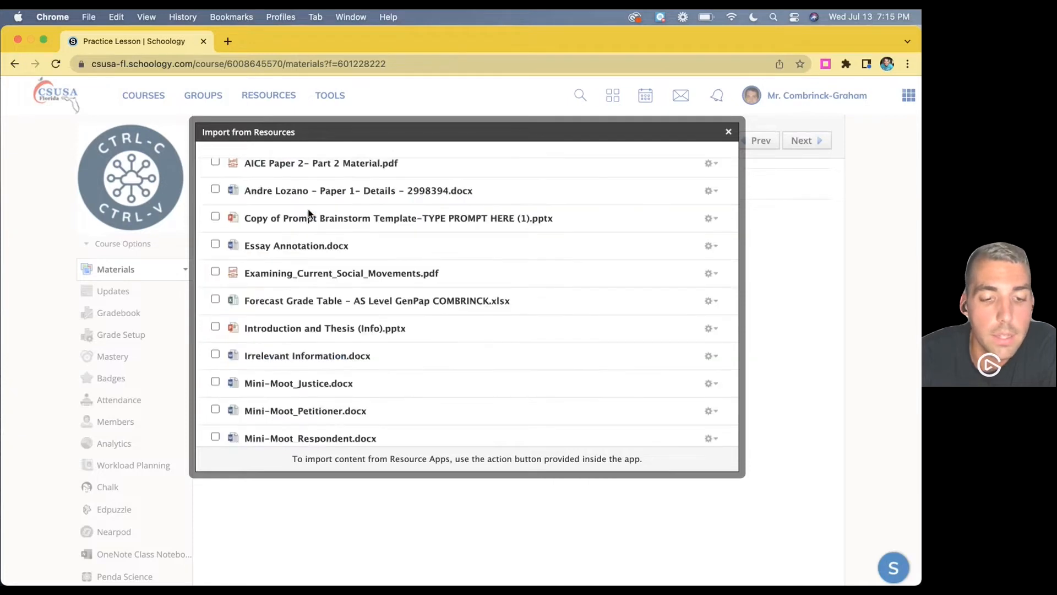
click(216, 163)
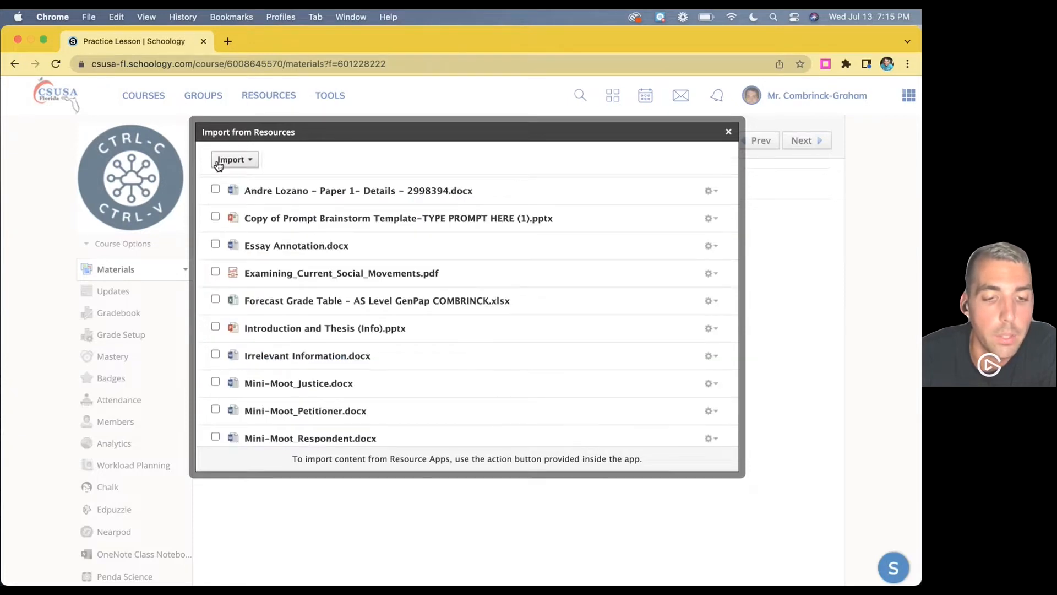
scroll(292, 231, up, 3)
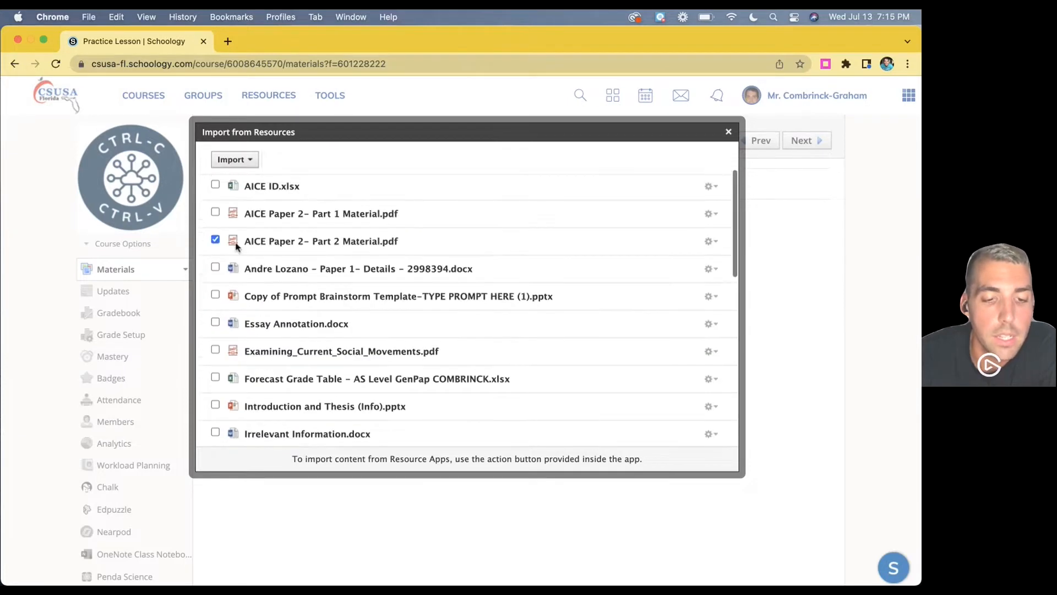
click(234, 160)
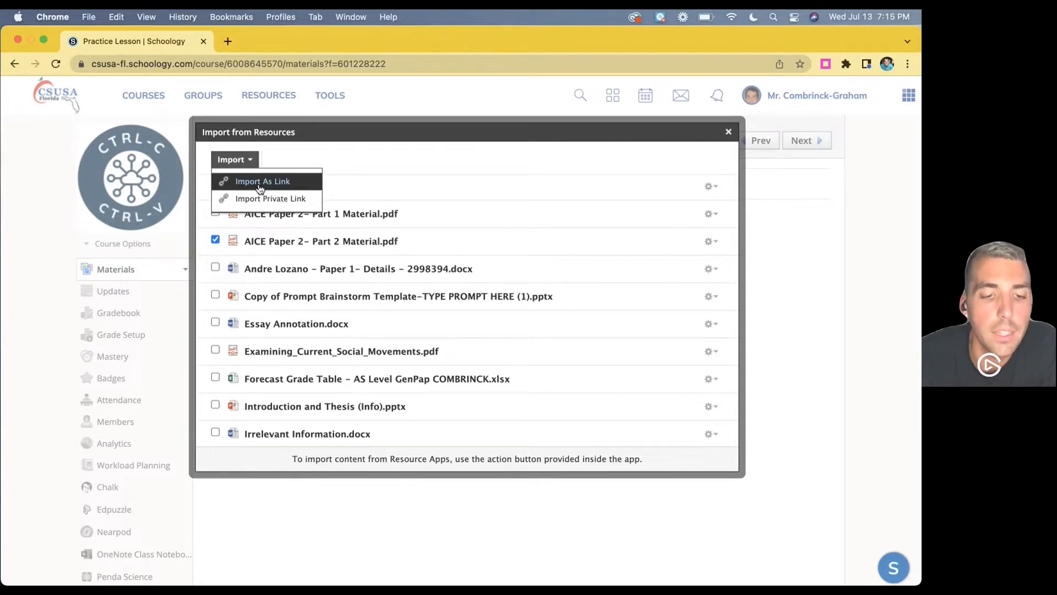
click(262, 182)
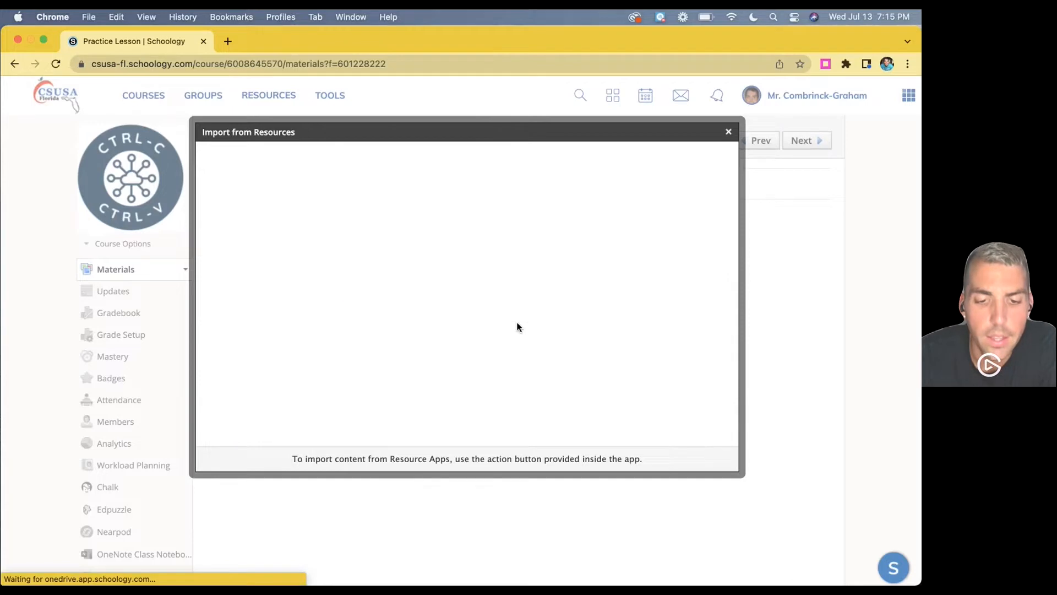
click(307, 184)
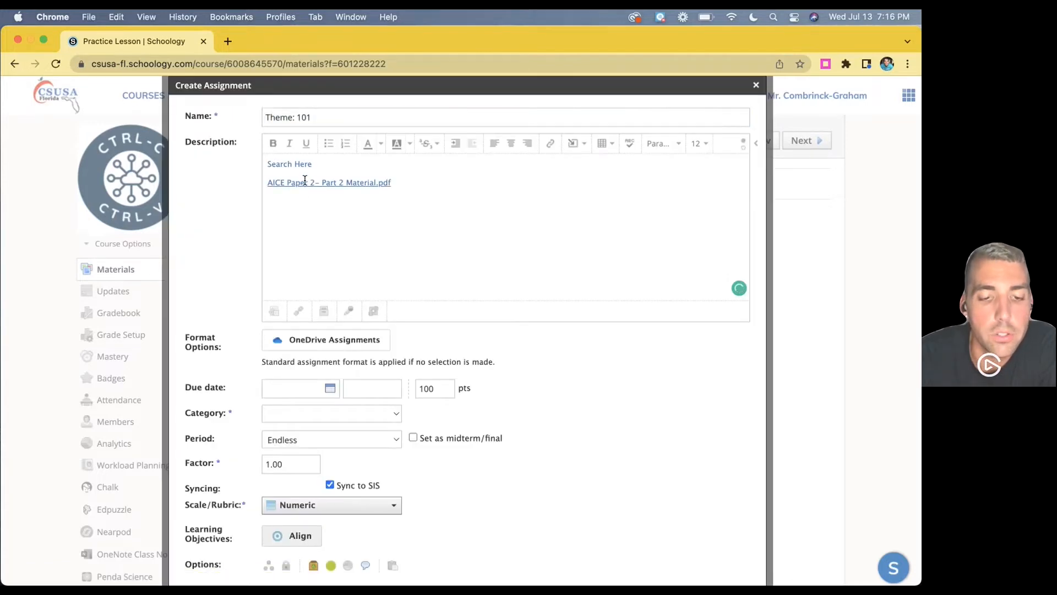
Examine the insert content, table, paragraph style and font size options available for the assignment description.
click(574, 143)
click(605, 144)
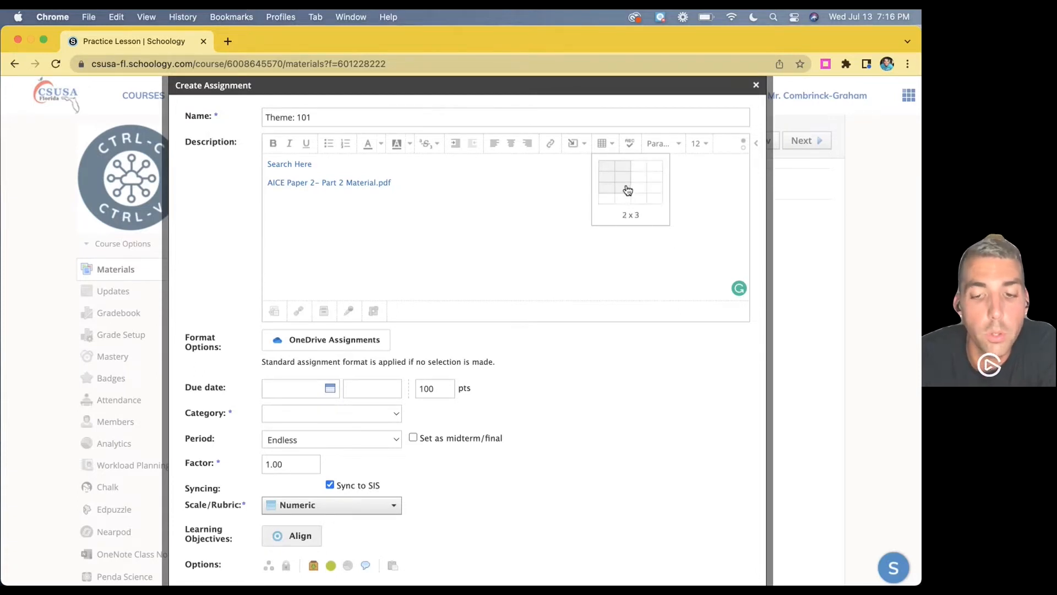
click(571, 196)
click(668, 148)
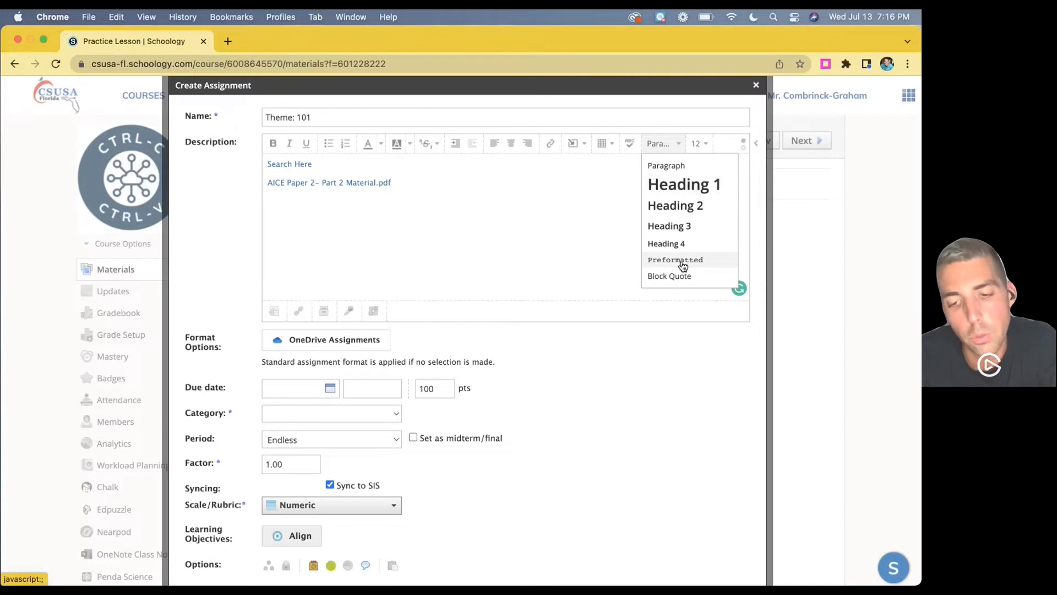
click(603, 214)
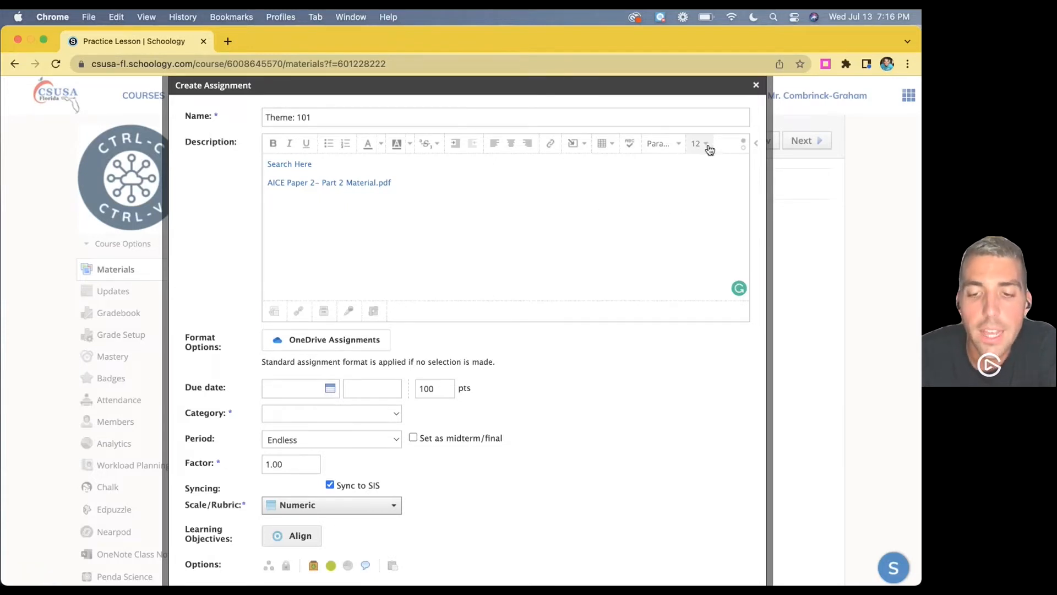
click(710, 150)
click(636, 256)
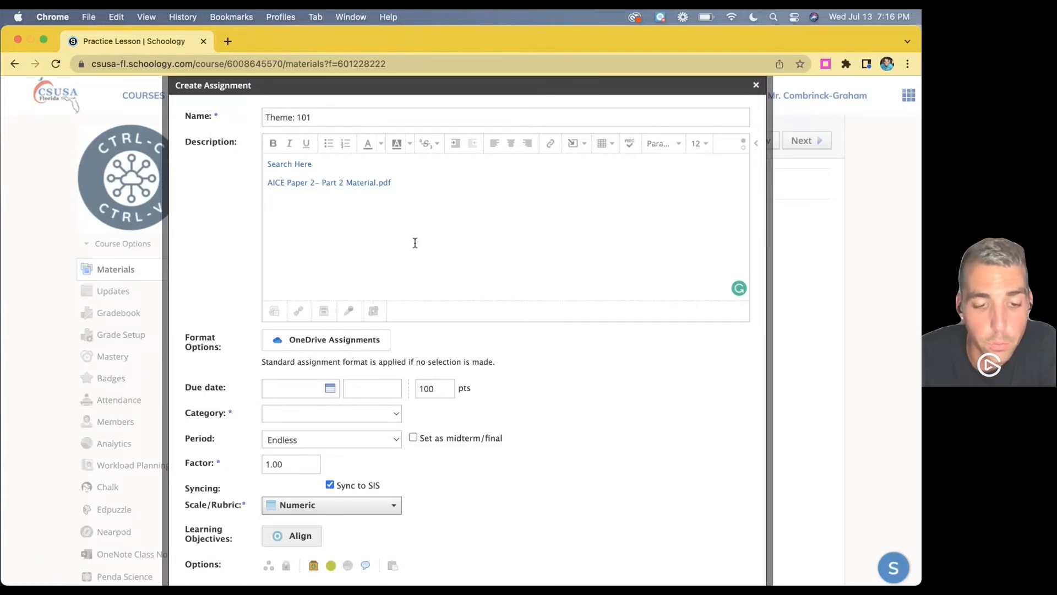
Attach the Bitmoji PNG image from the Desktop to the assignment as a file.
click(275, 311)
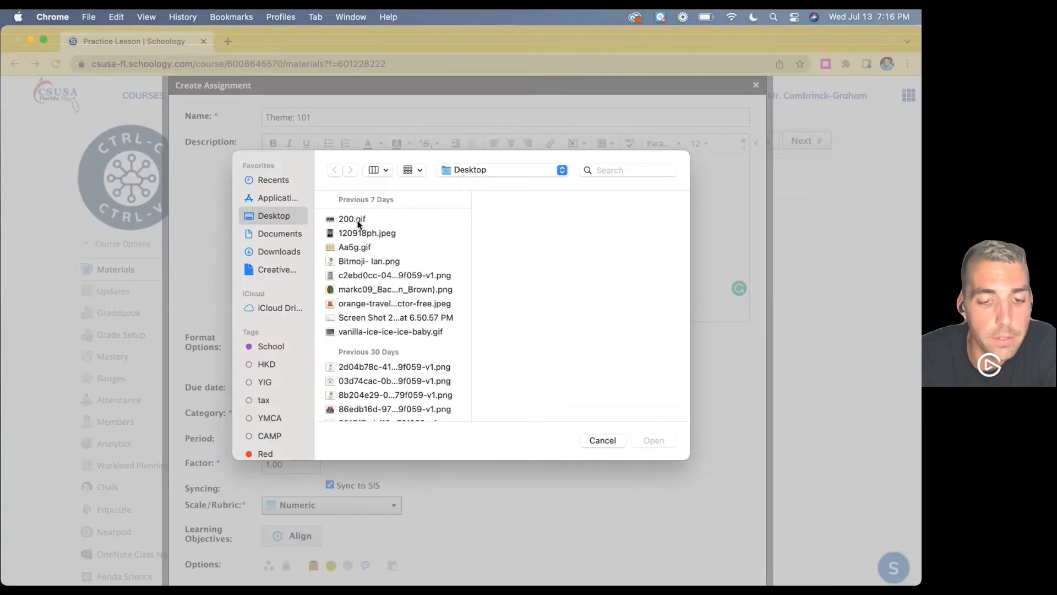
click(354, 261)
click(651, 436)
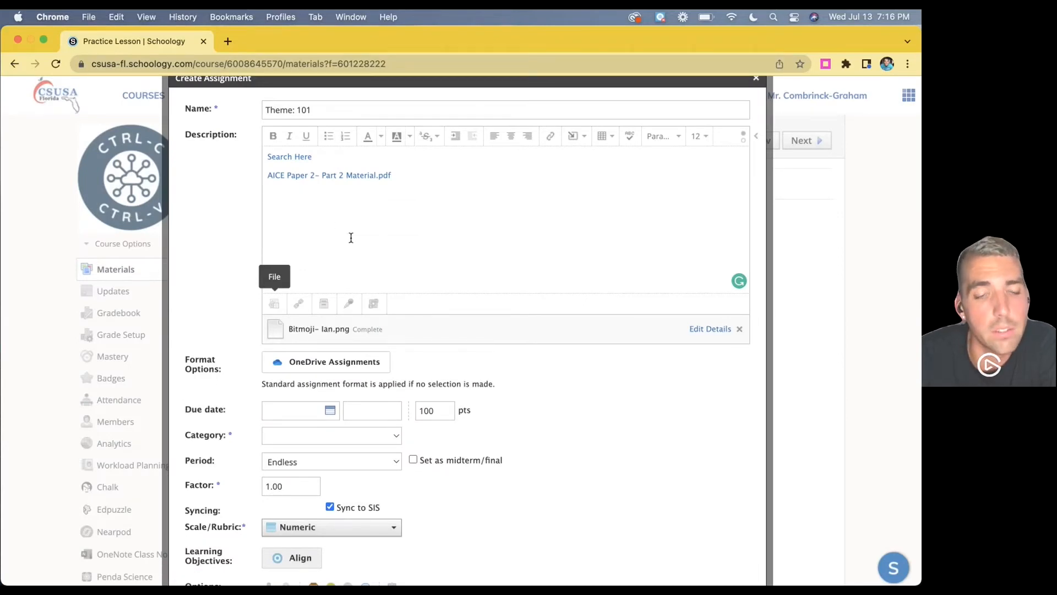
Examine the forms for attaching a link or embed and an external tool, leaving both empty.
click(302, 307)
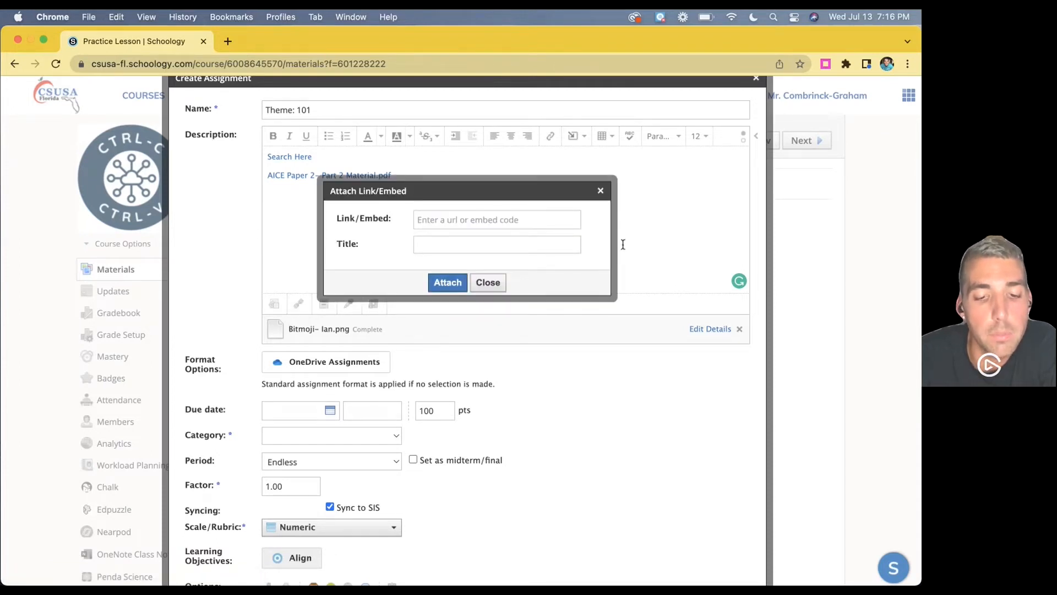
click(488, 282)
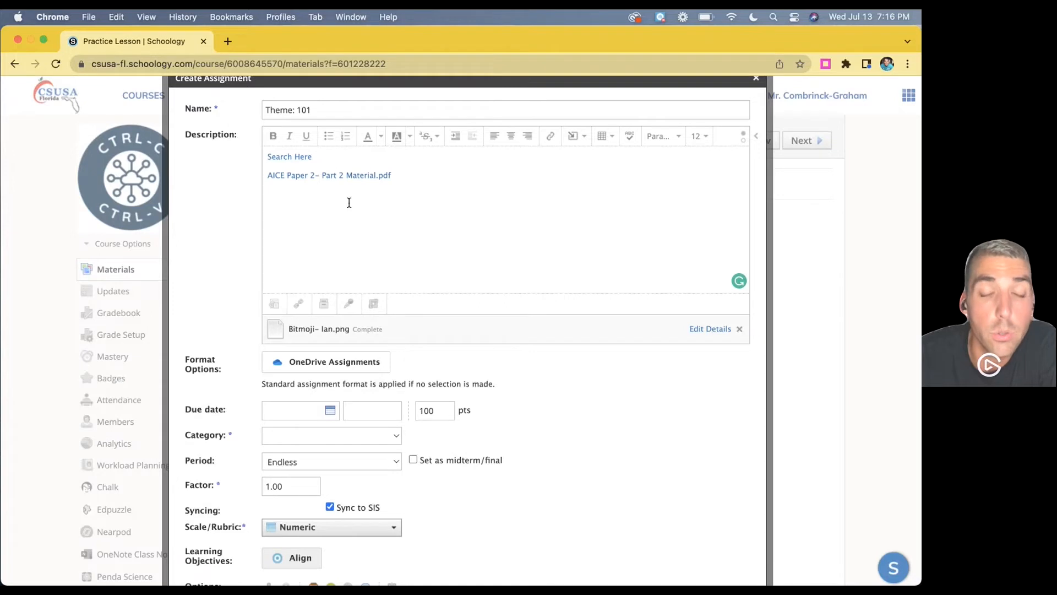
click(371, 307)
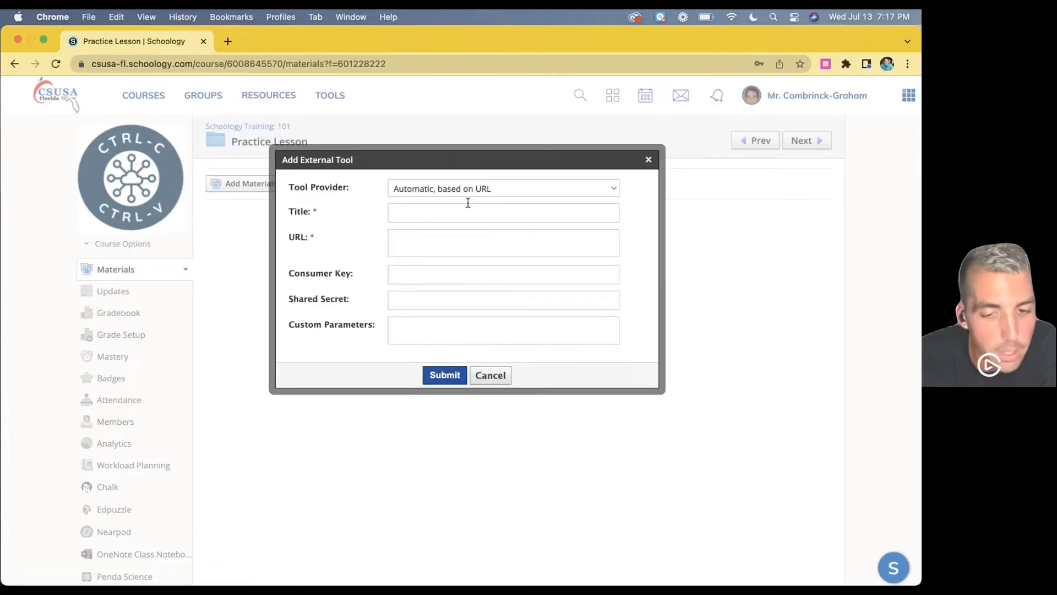
click(491, 376)
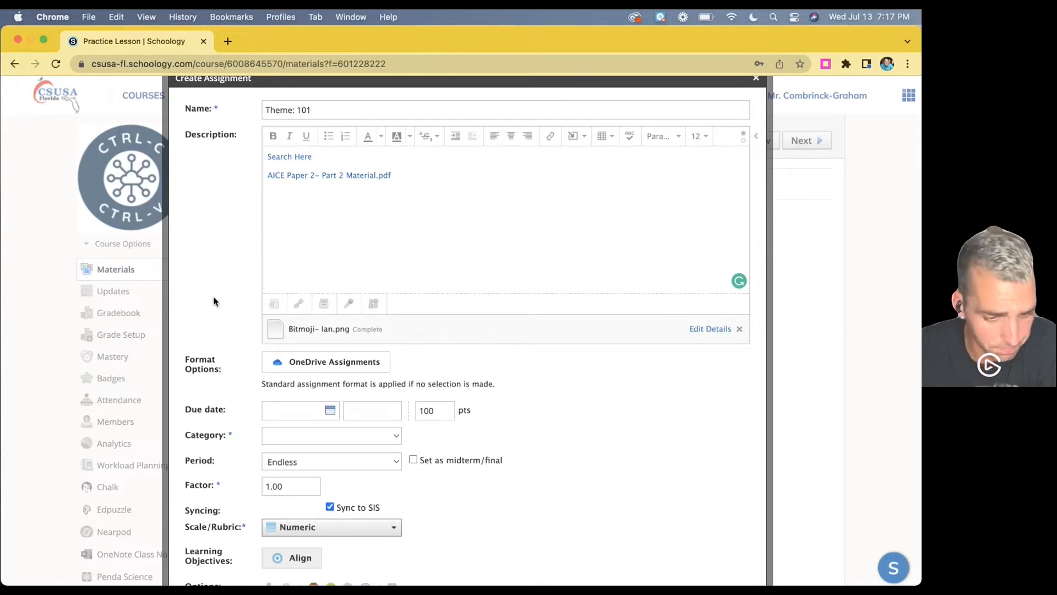
scroll(220, 322, down, 1)
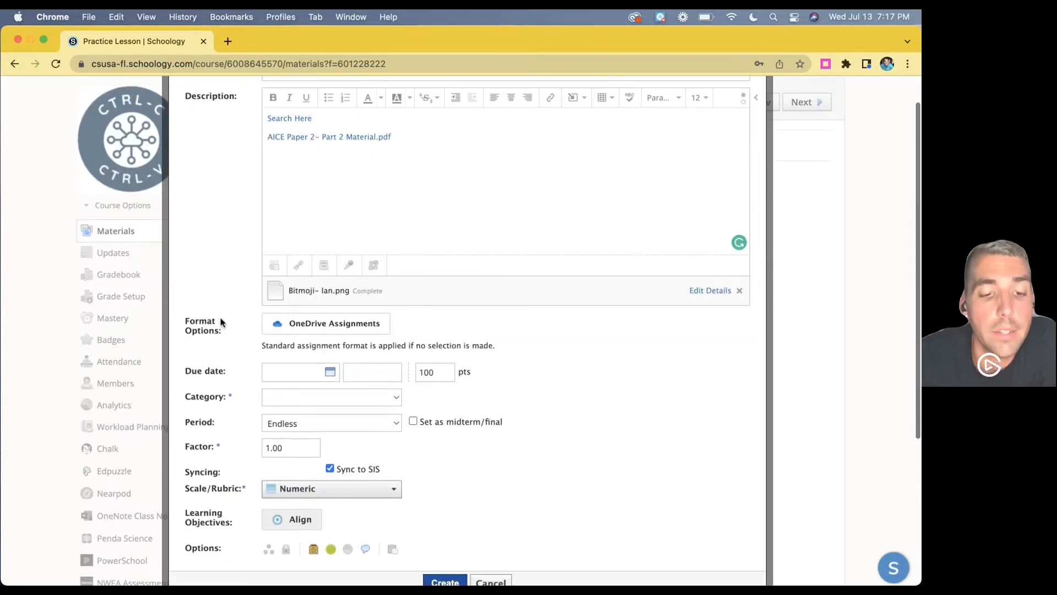
scroll(358, 205, up, 1)
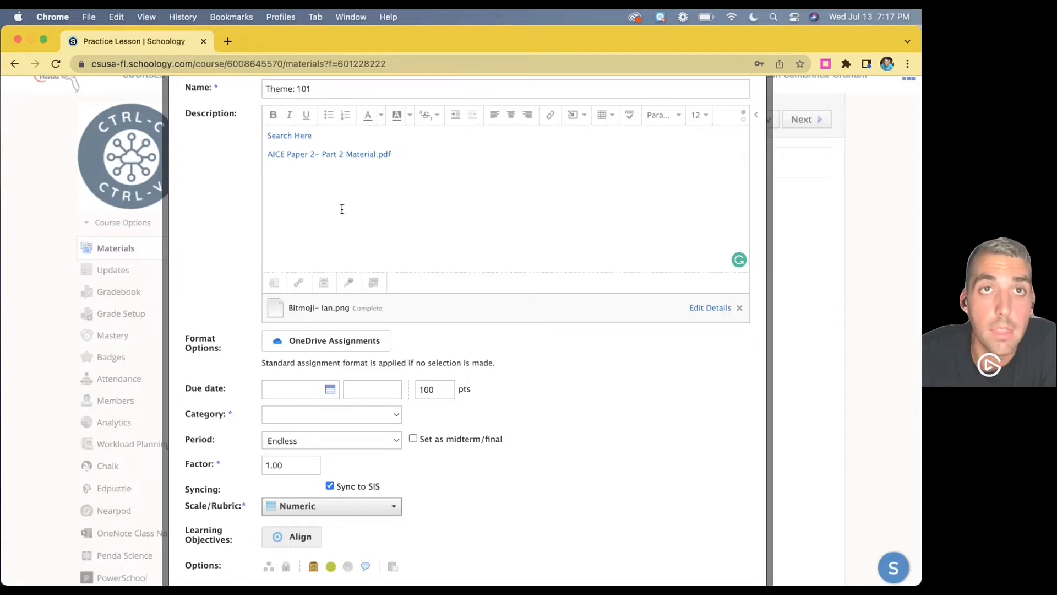
Attach Activity 4.2.docx from the AICE International folder as the OneDrive assignment, and remove it again.
click(314, 343)
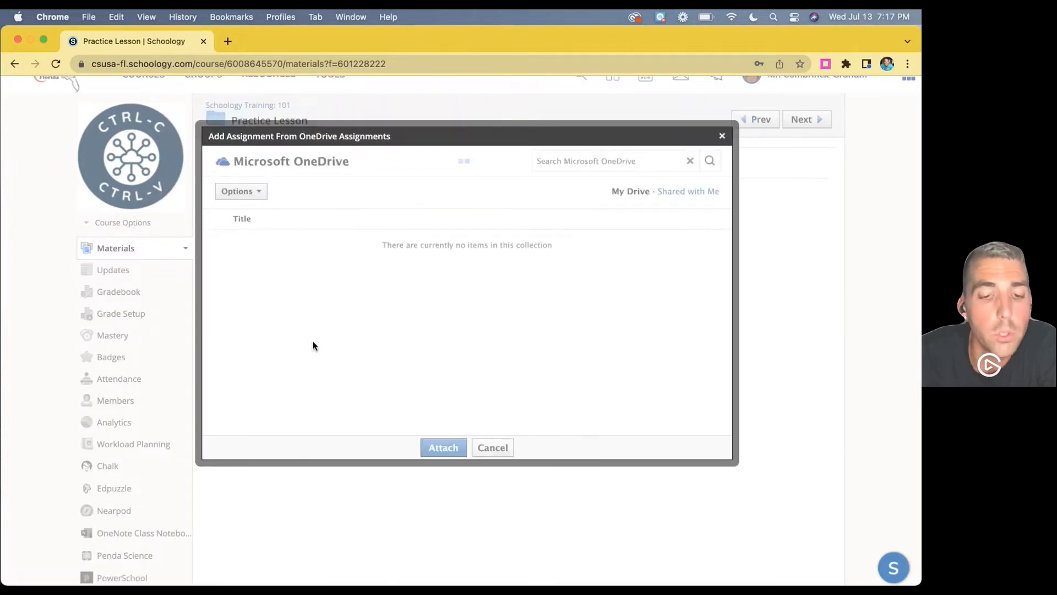
scroll(293, 282, down, 2)
scroll(294, 282, down, 5)
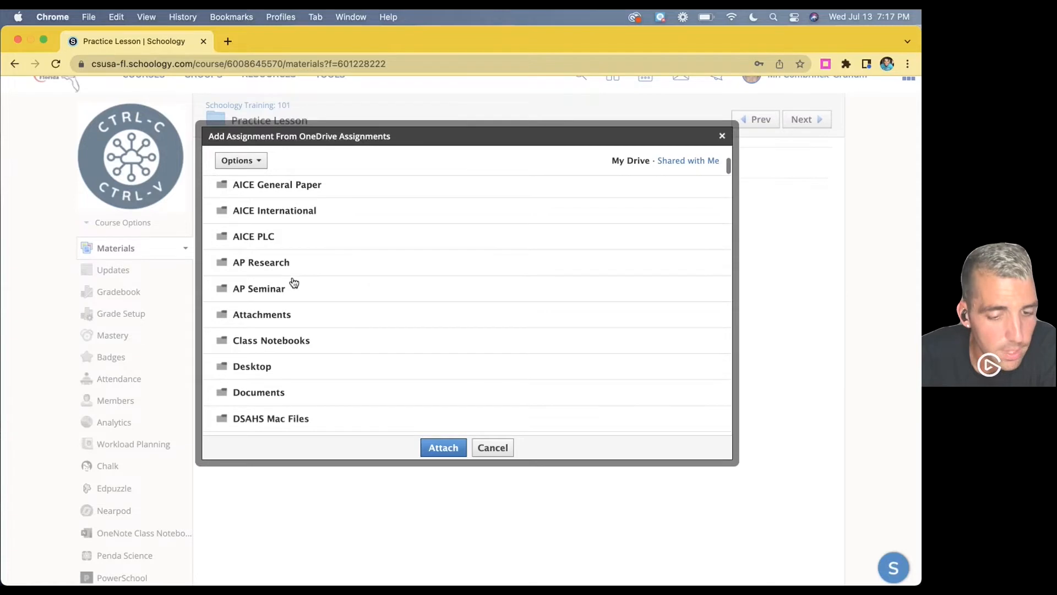
scroll(279, 241, up, 1)
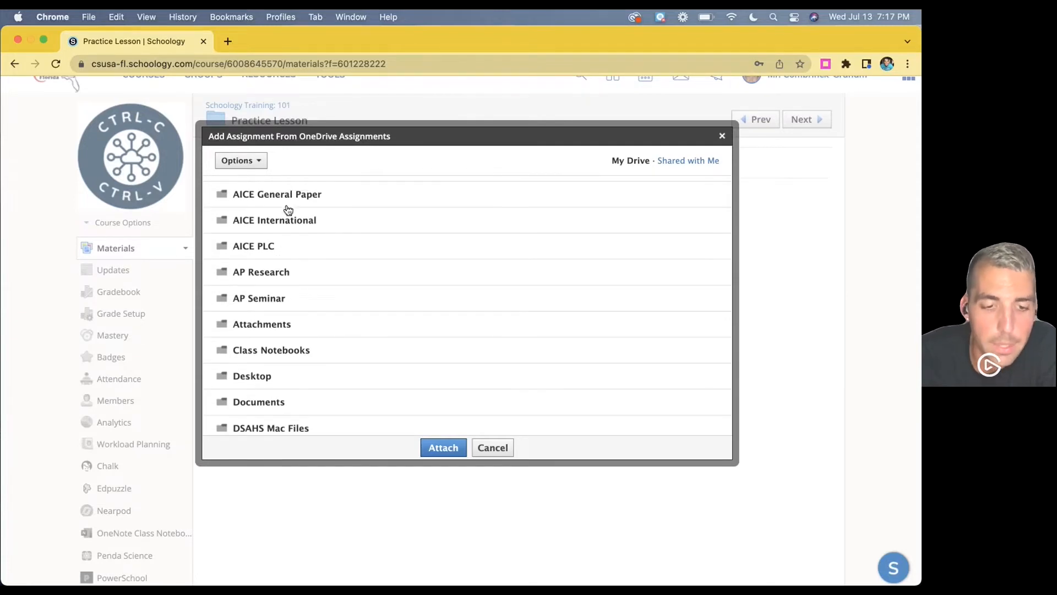
click(282, 221)
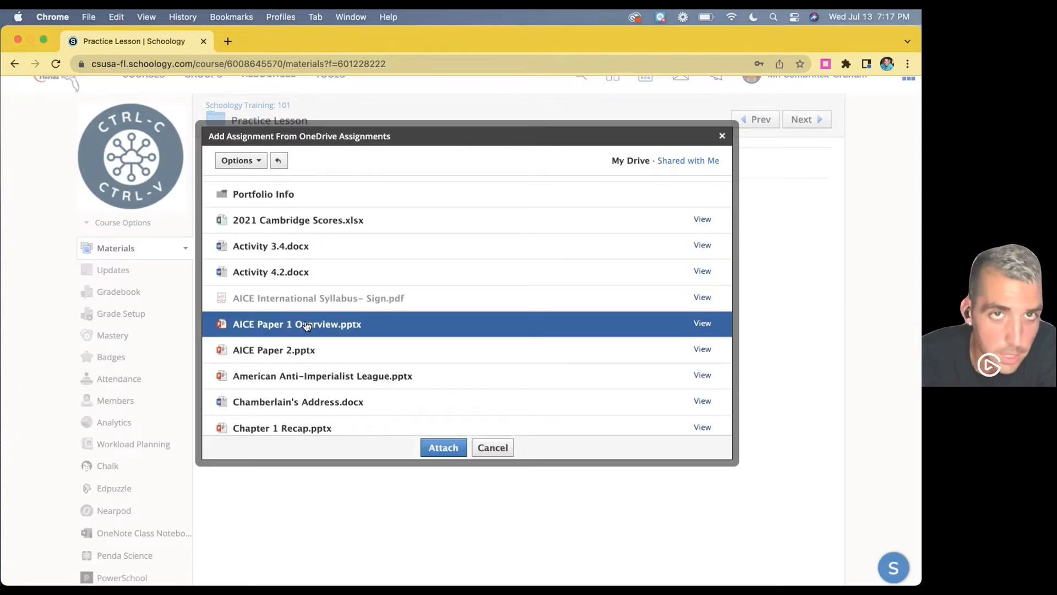
click(284, 279)
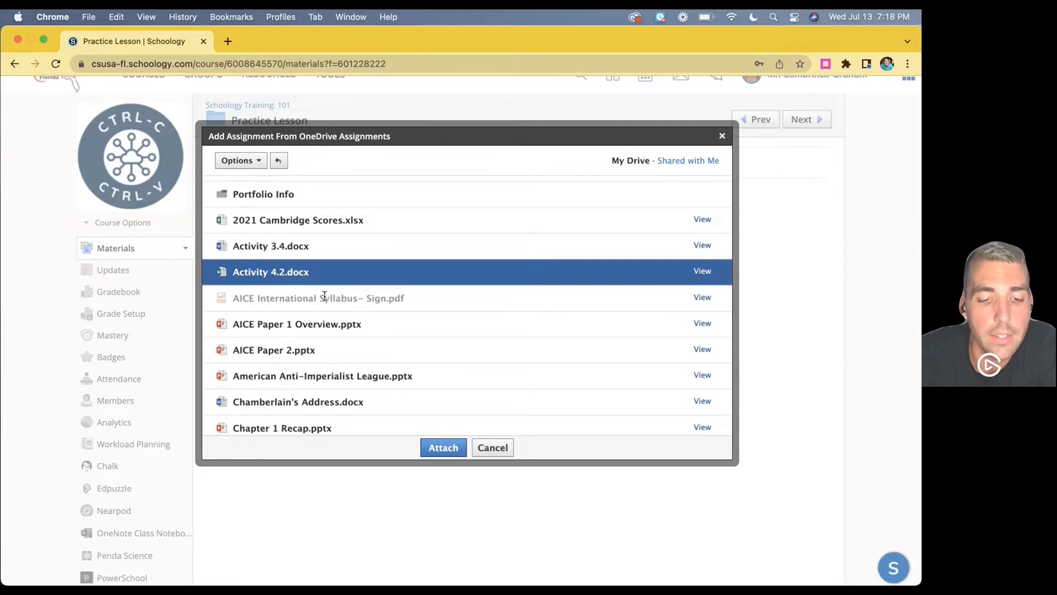
click(442, 447)
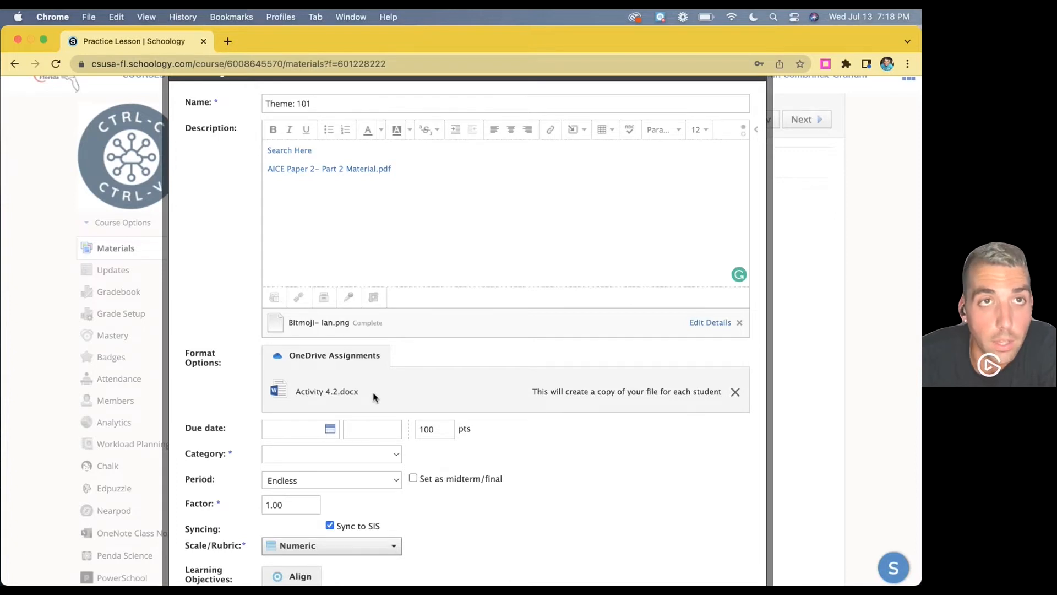
click(737, 395)
Preview Activity 4.2.docx from the AICE International folder in OneDrive, signing in with the school Microsoft account to view it.
click(314, 358)
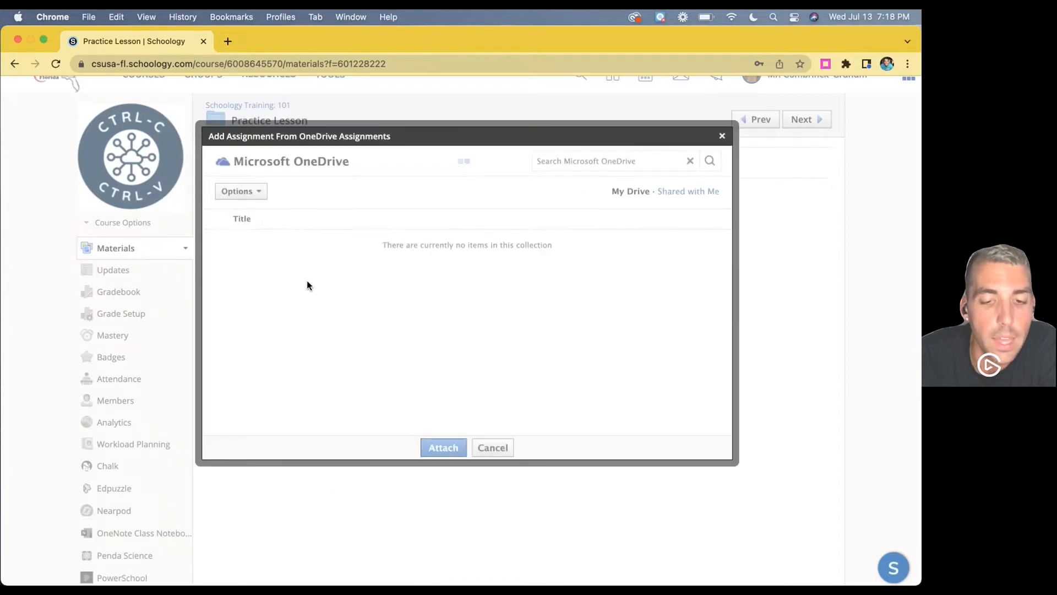
scroll(289, 331, down, 2)
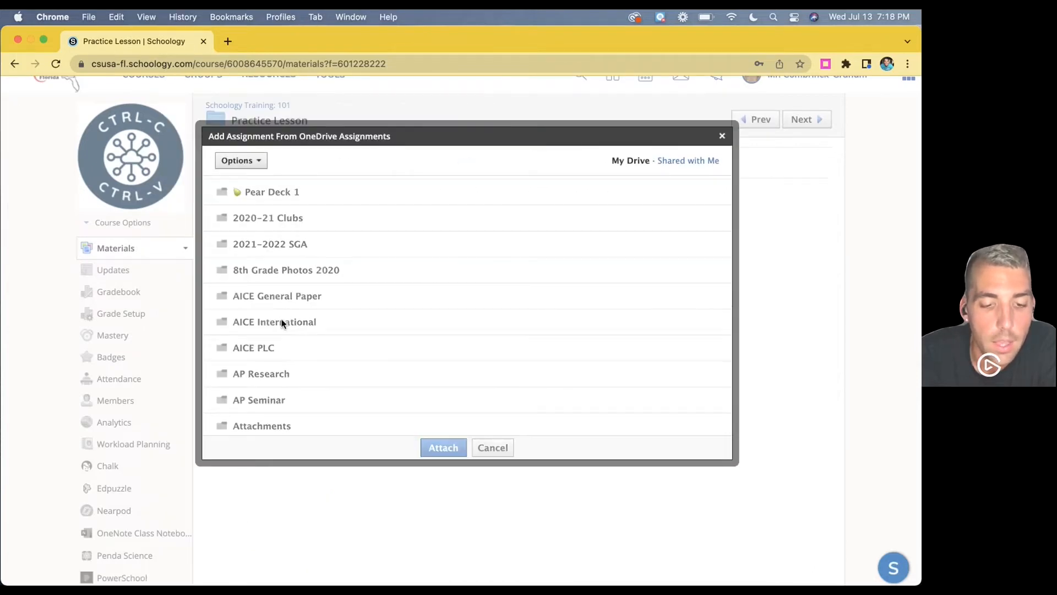
double_click(282, 323)
click(297, 346)
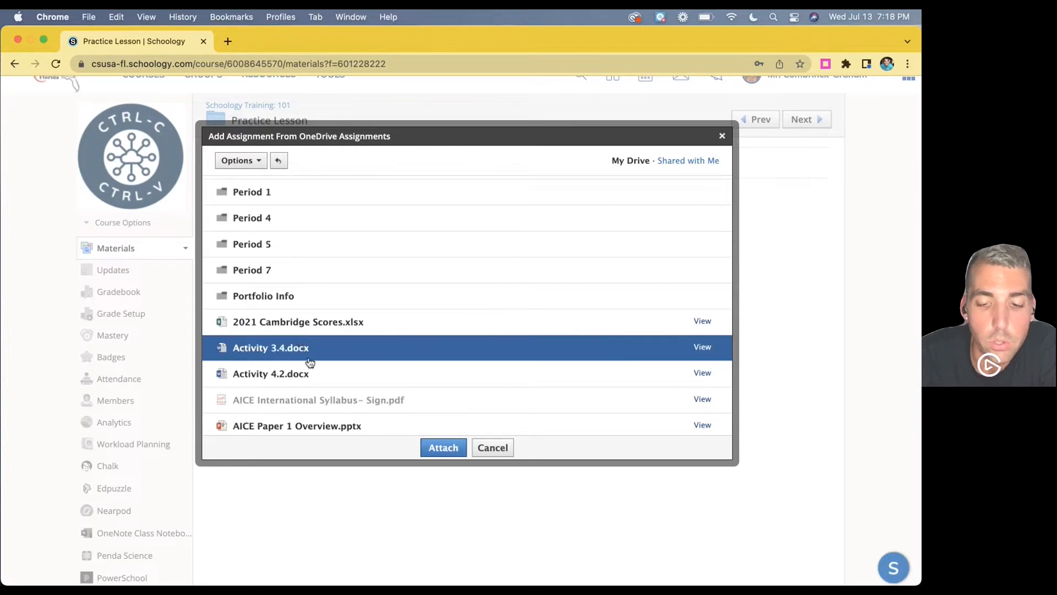
click(709, 380)
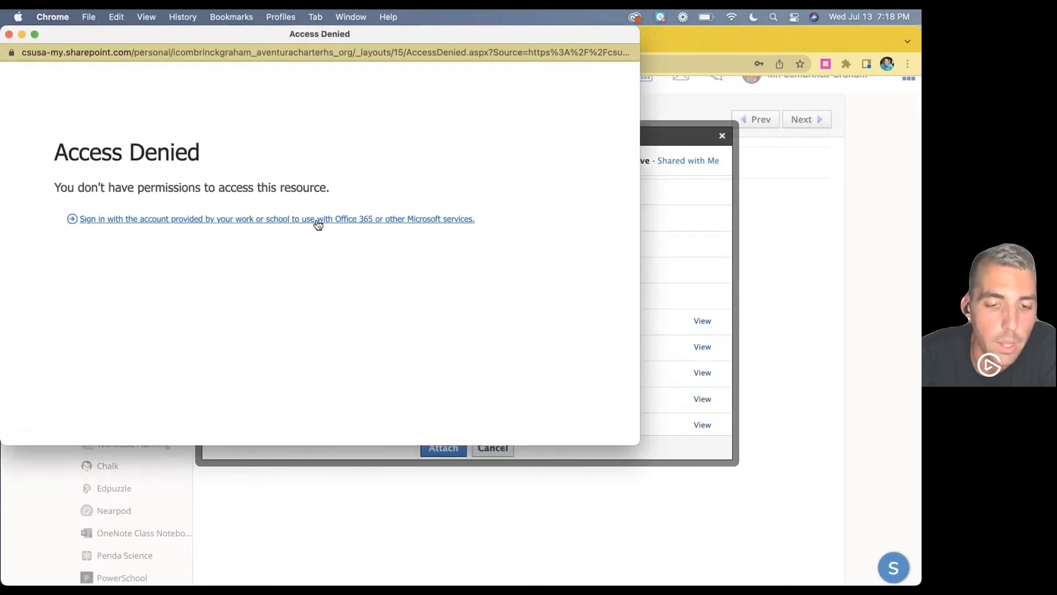
click(318, 221)
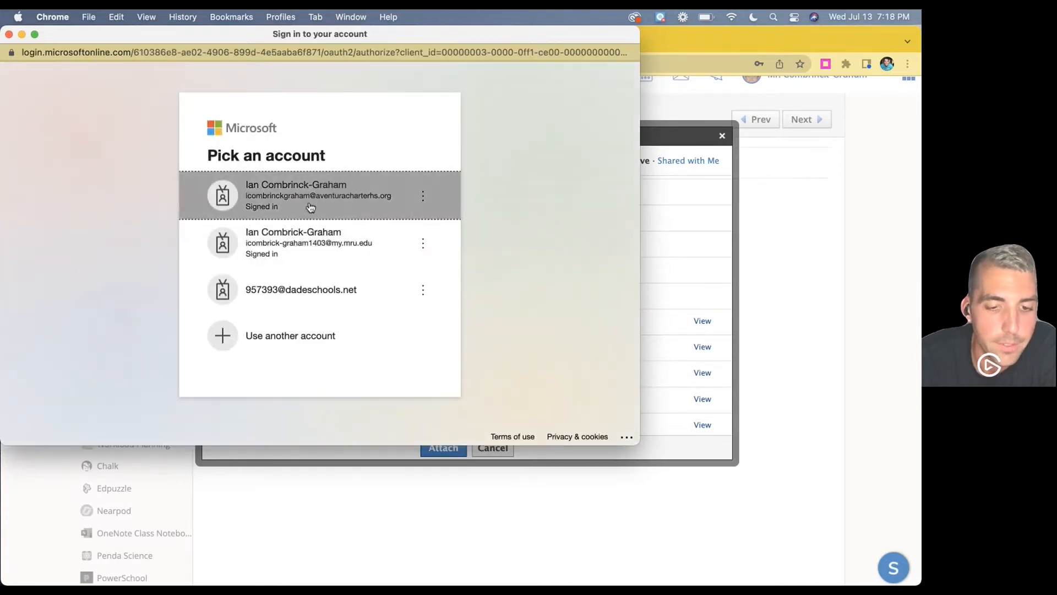
click(308, 206)
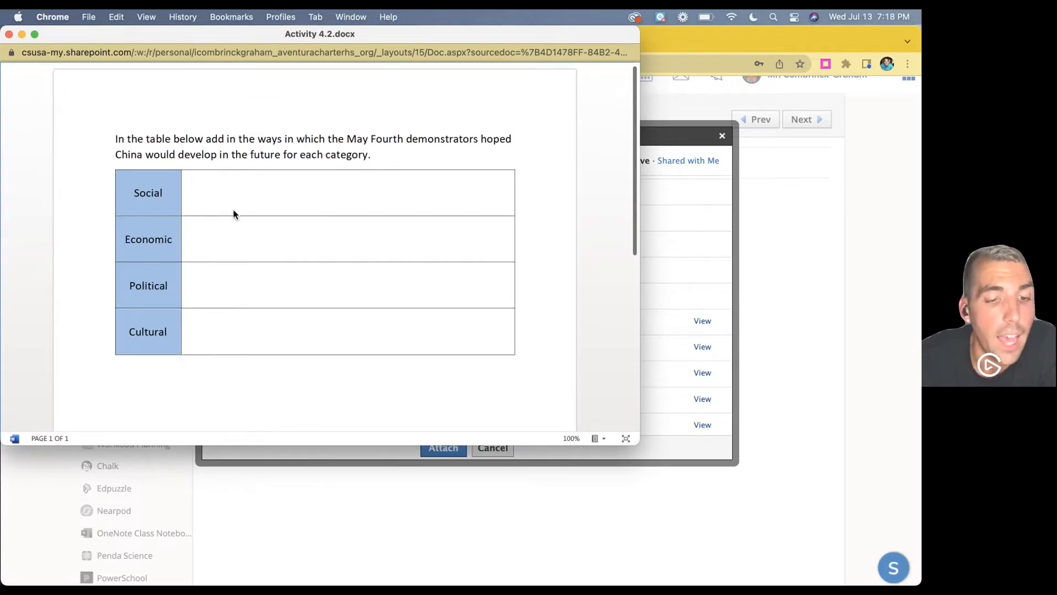
scroll(236, 238, down, 5)
scroll(236, 238, up, 5)
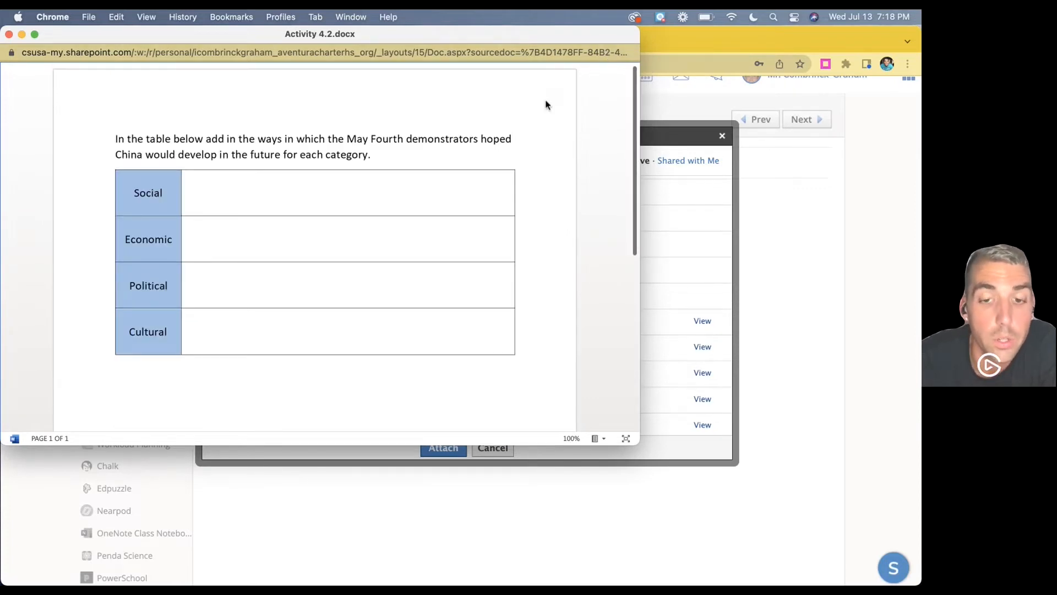
click(9, 34)
Leave the OneDrive assignment picker without attaching a file and return to the assignment form.
click(408, 346)
click(424, 426)
click(425, 353)
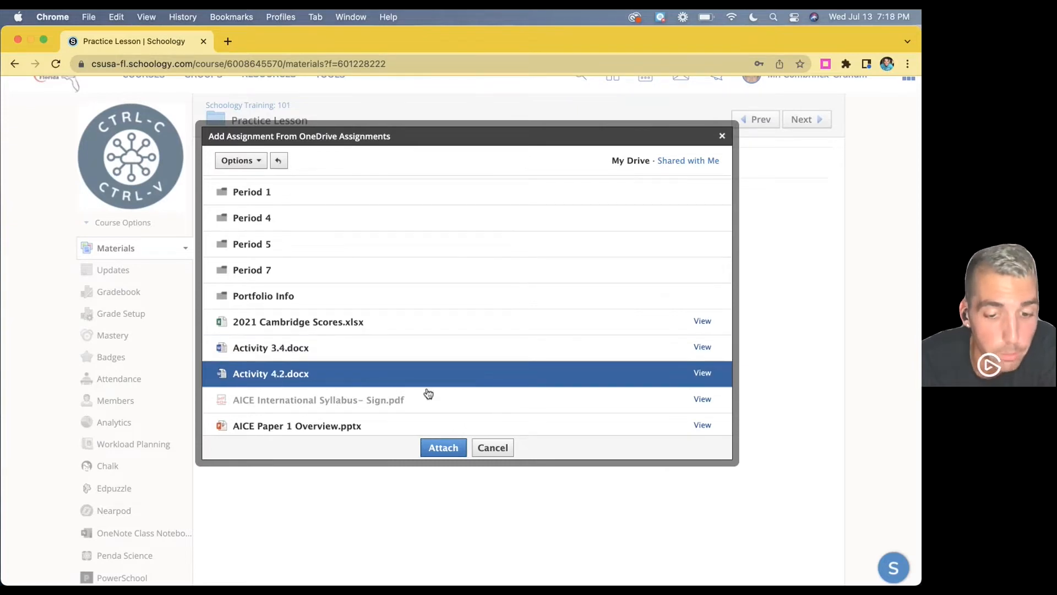
click(504, 441)
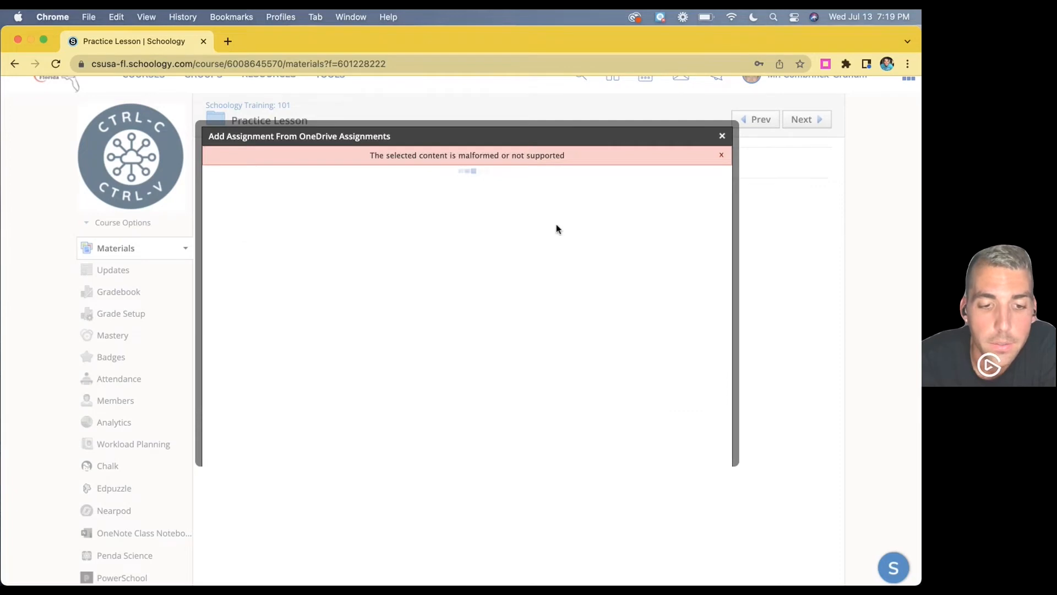
click(721, 155)
click(722, 137)
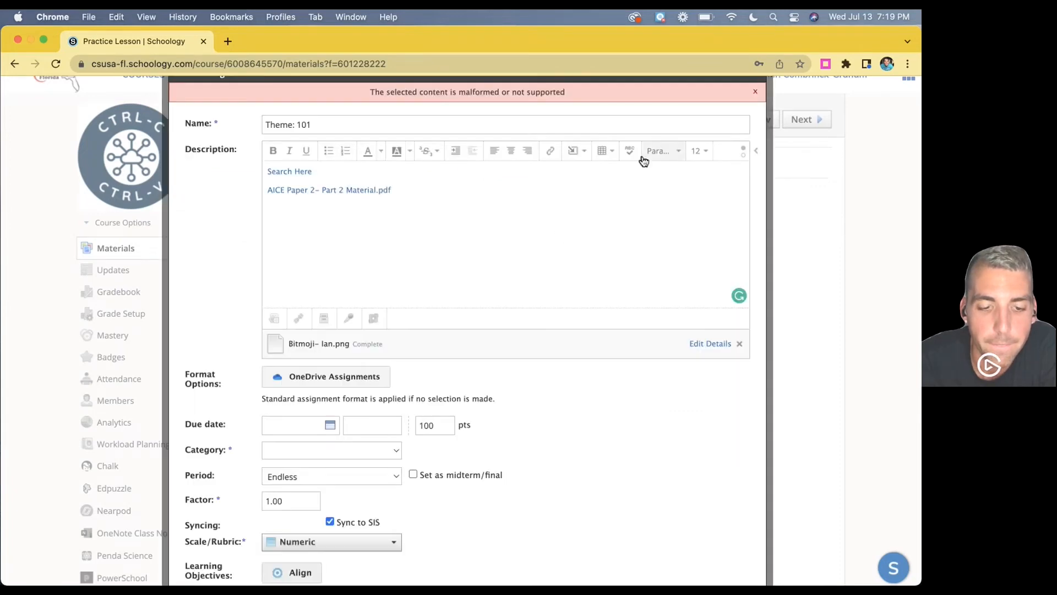
Examine the due date calendar, due time suggestions and points field without entering new values.
scroll(227, 256, down, 2)
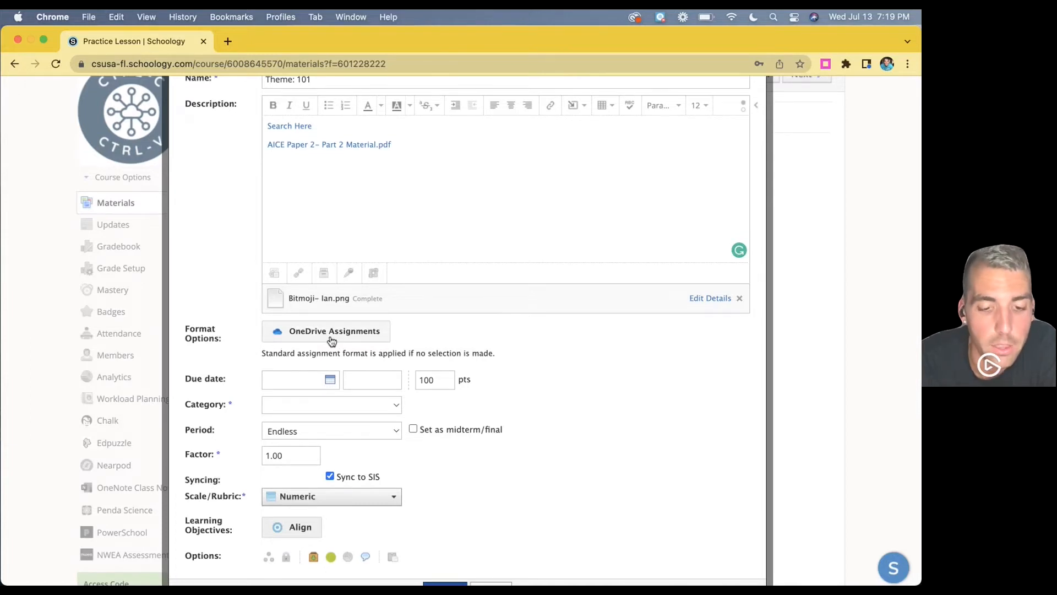
scroll(263, 325, down, 2)
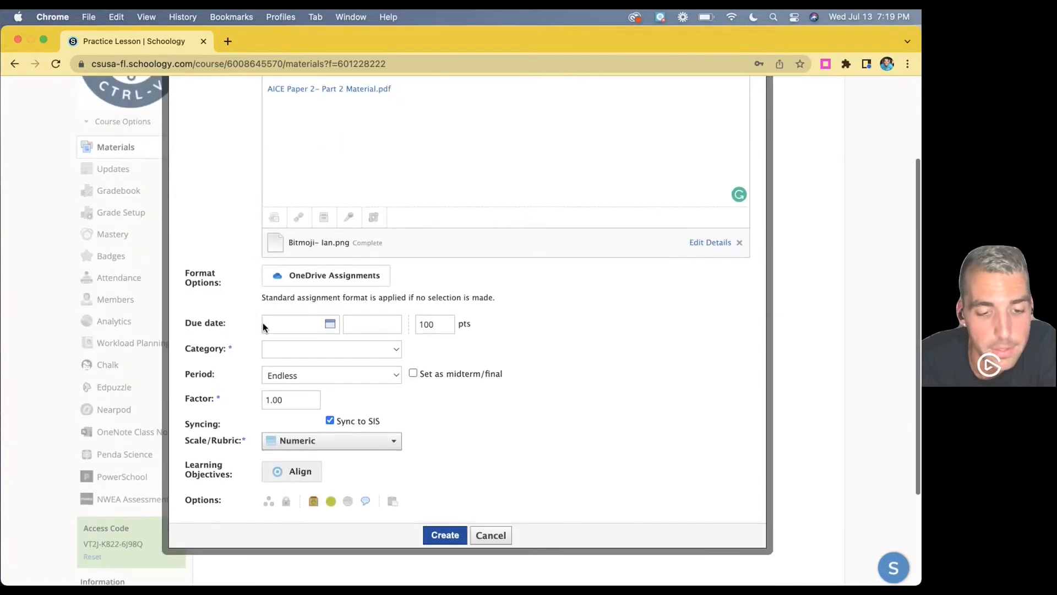
click(313, 327)
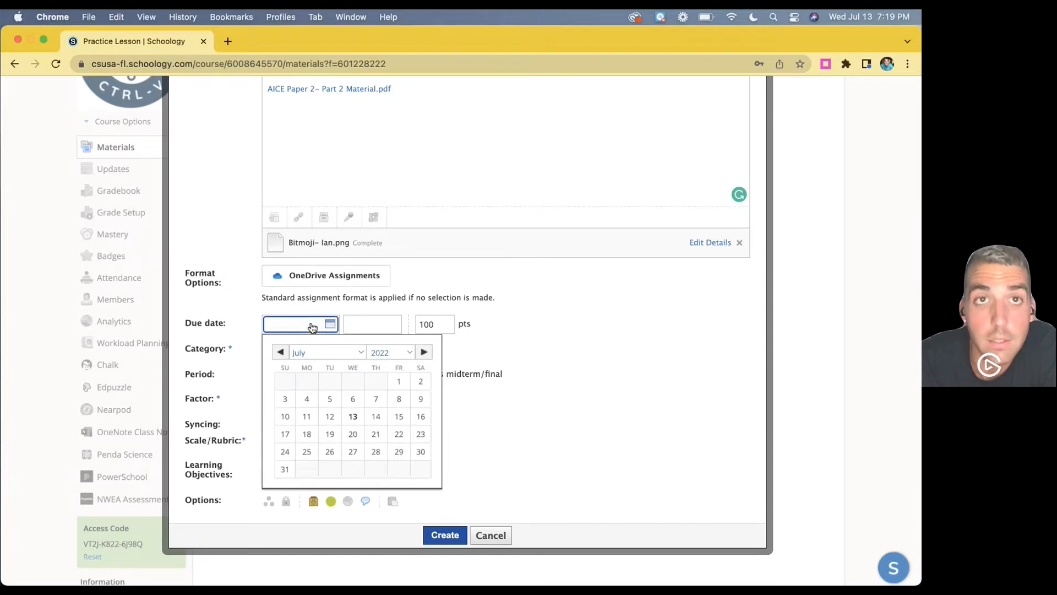
click(380, 330)
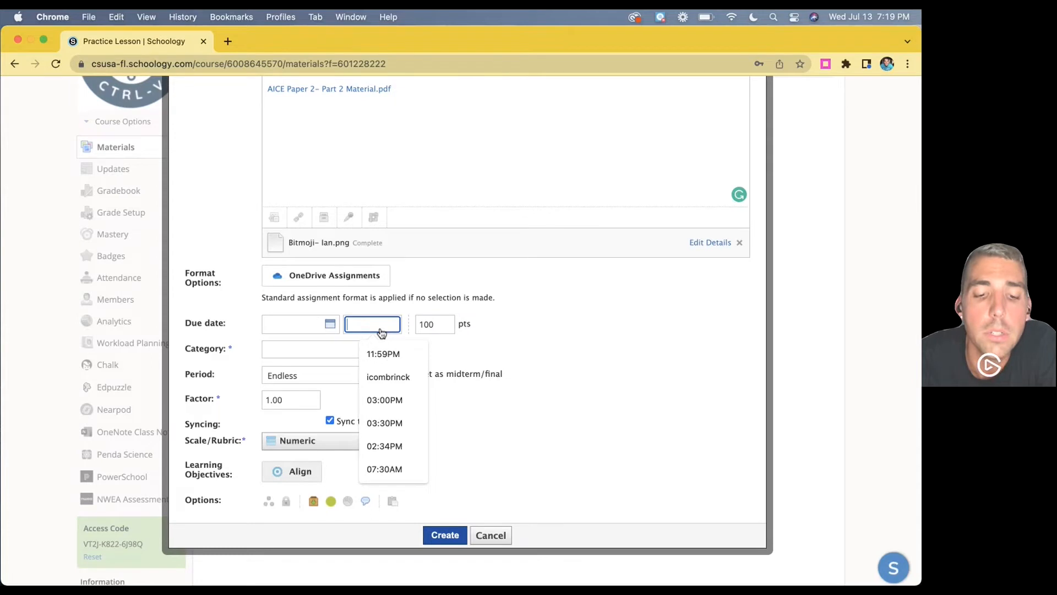
click(469, 342)
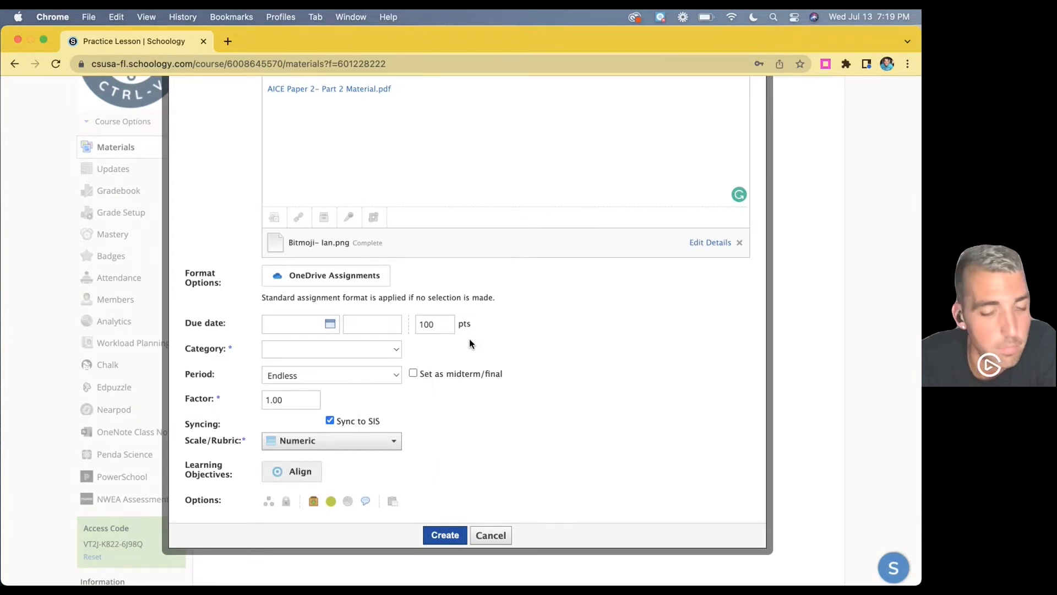
double_click(436, 324)
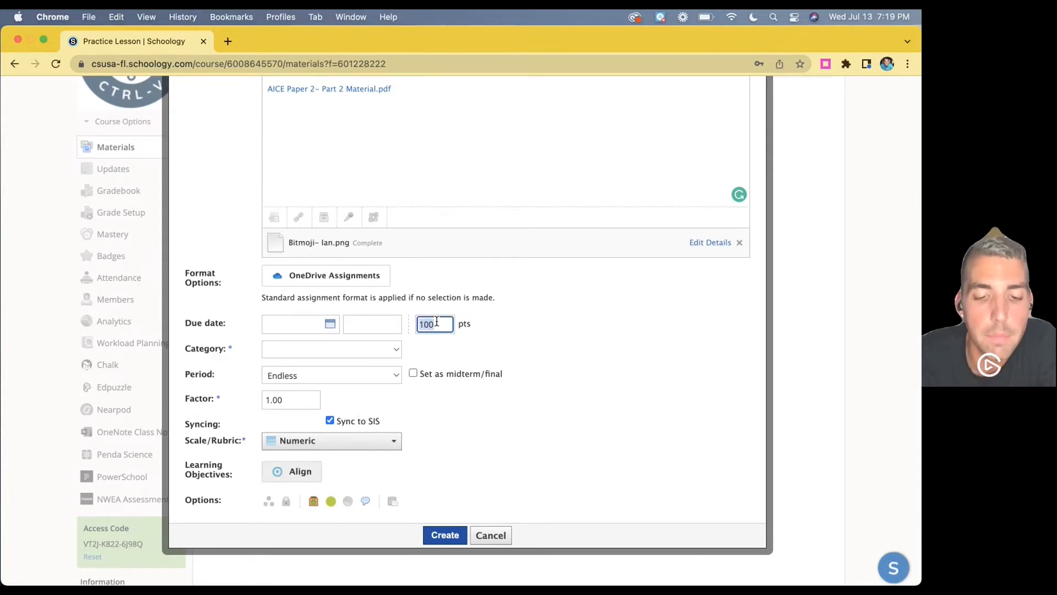
Create a new grading category named Mastery for the assignment.
click(392, 354)
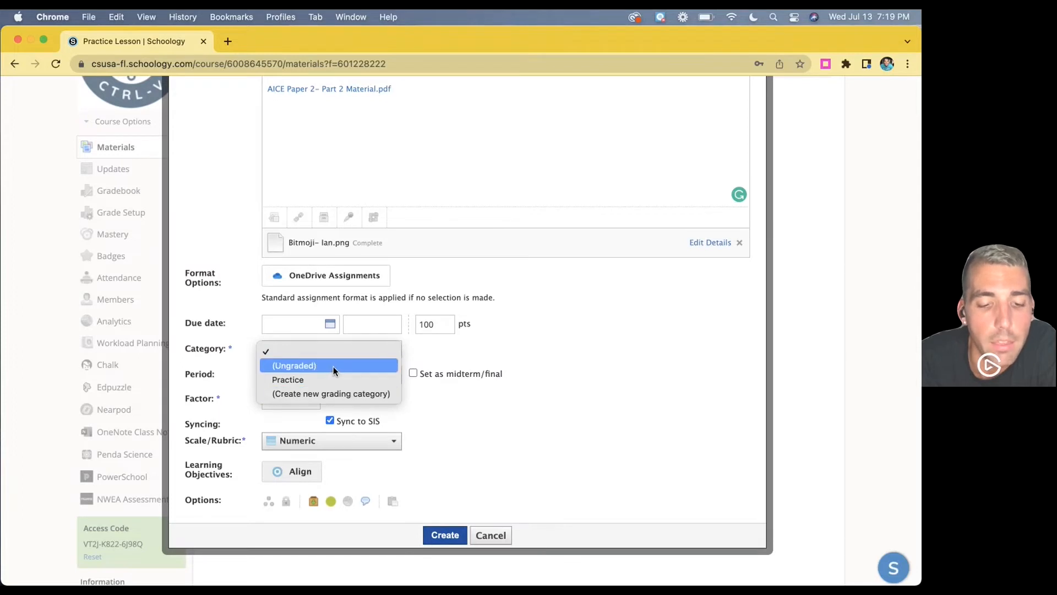
click(337, 401)
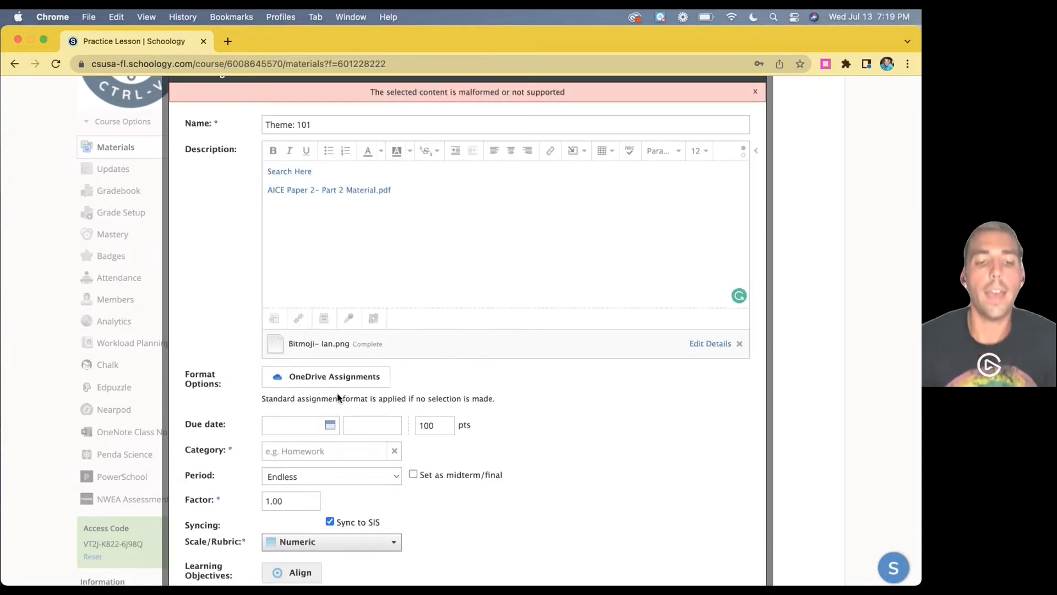
click(310, 423)
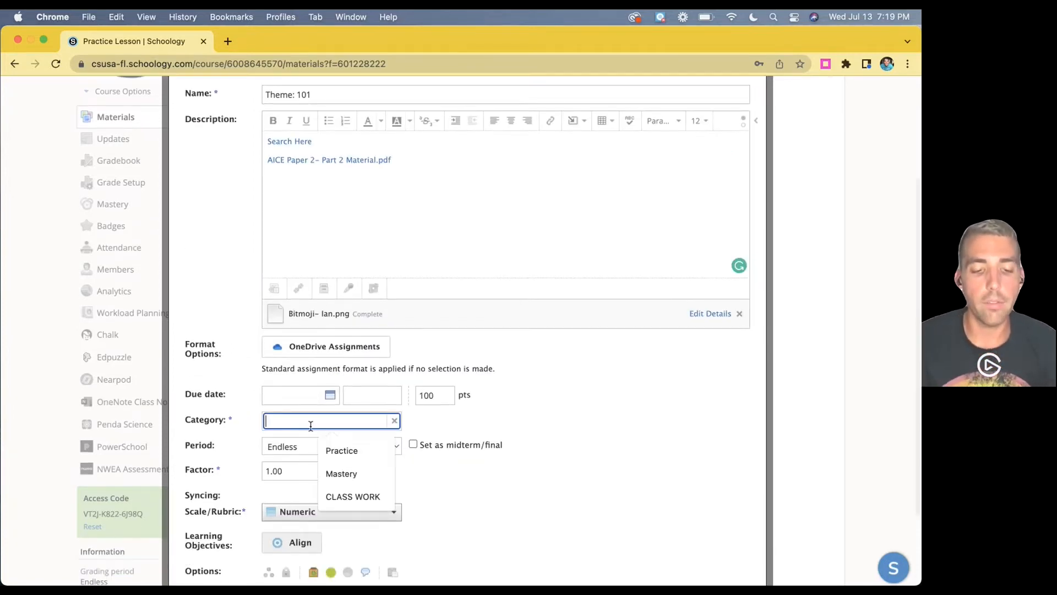
text(Mastery)
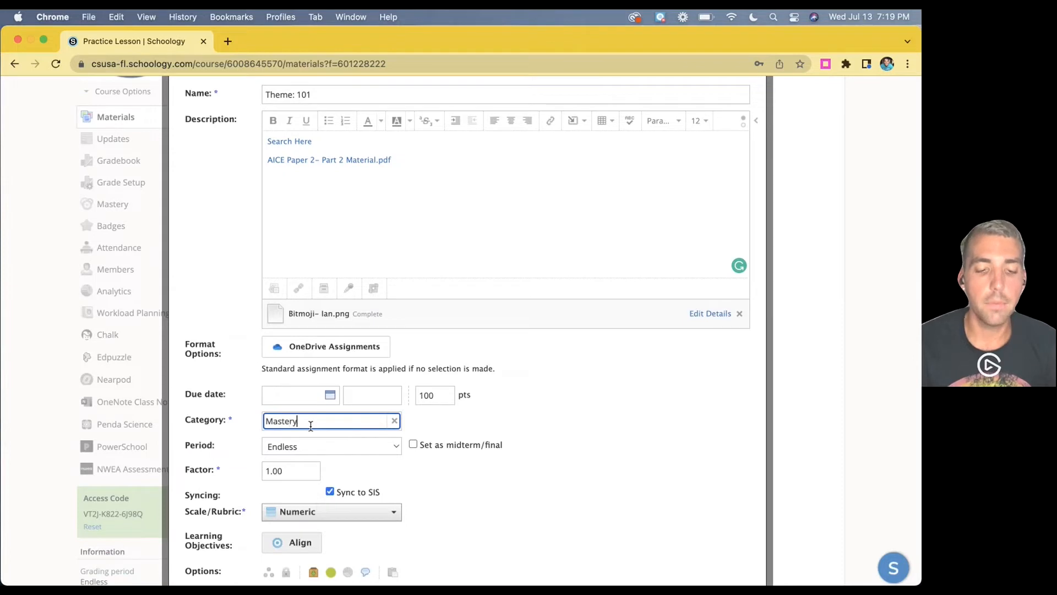
click(434, 428)
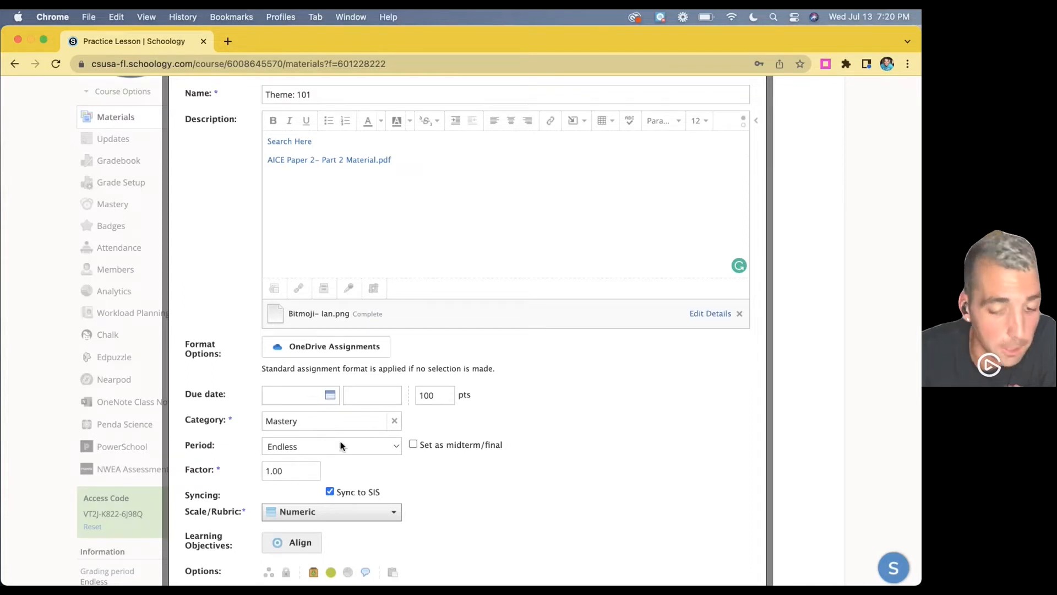
Examine the points value and the grading period choices, keeping the period set to Endless.
scroll(340, 443, down, 1)
click(443, 381)
double_click(442, 381)
click(343, 437)
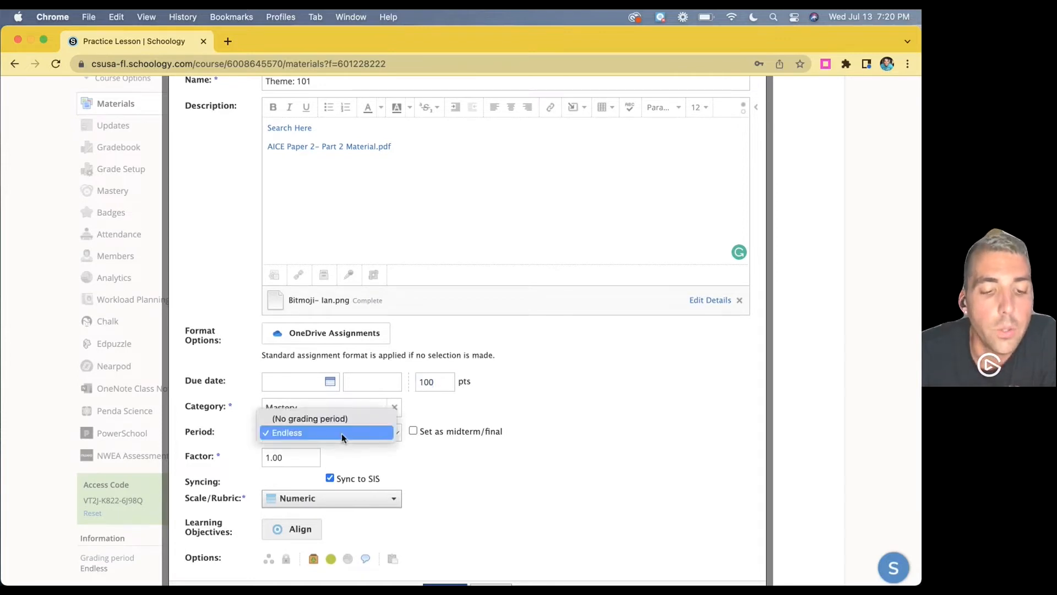
click(341, 434)
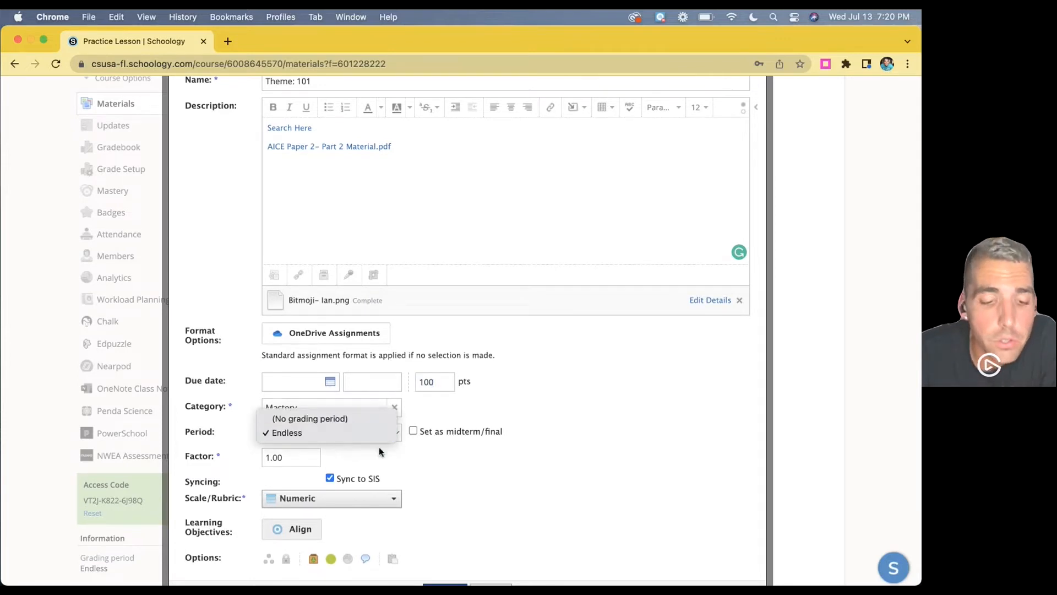
click(378, 436)
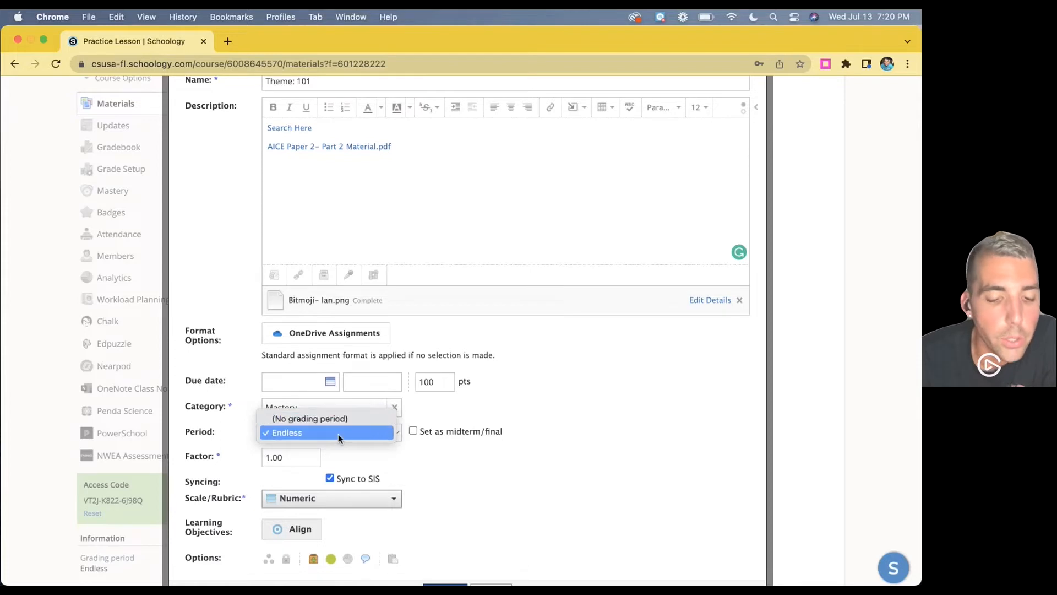
click(360, 433)
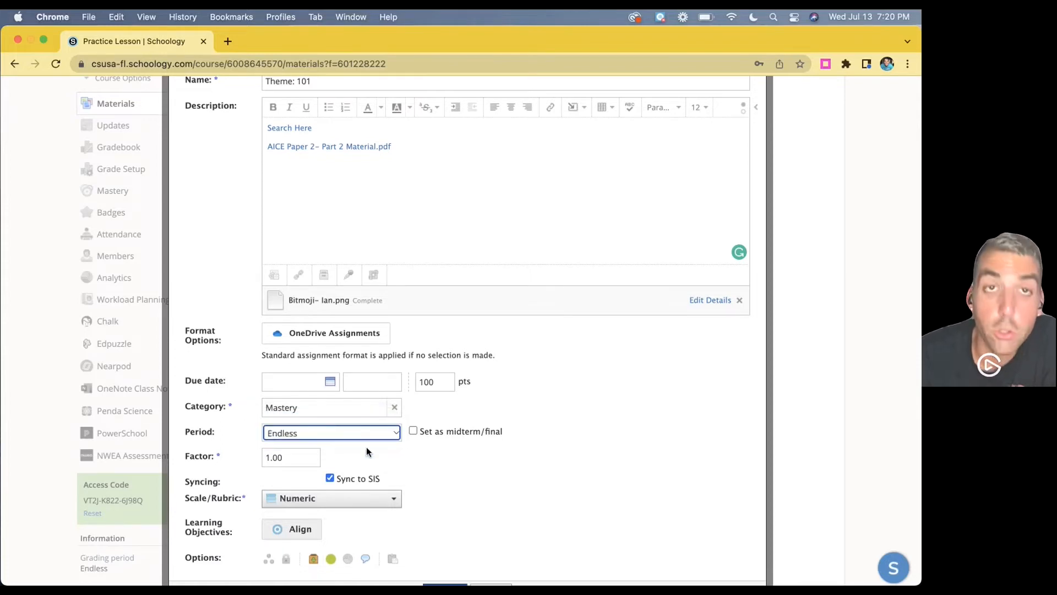
Examine the available grading scales and rubrics for the assignment, keeping Numeric.
scroll(365, 446, down, 1)
scroll(308, 418, down, 2)
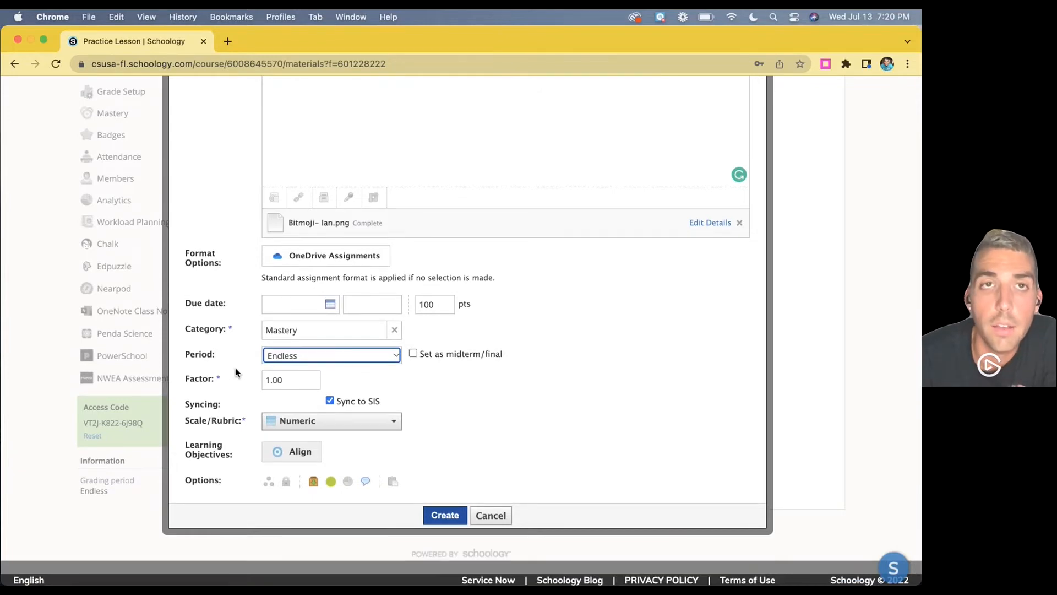
scroll(312, 400, down, 1)
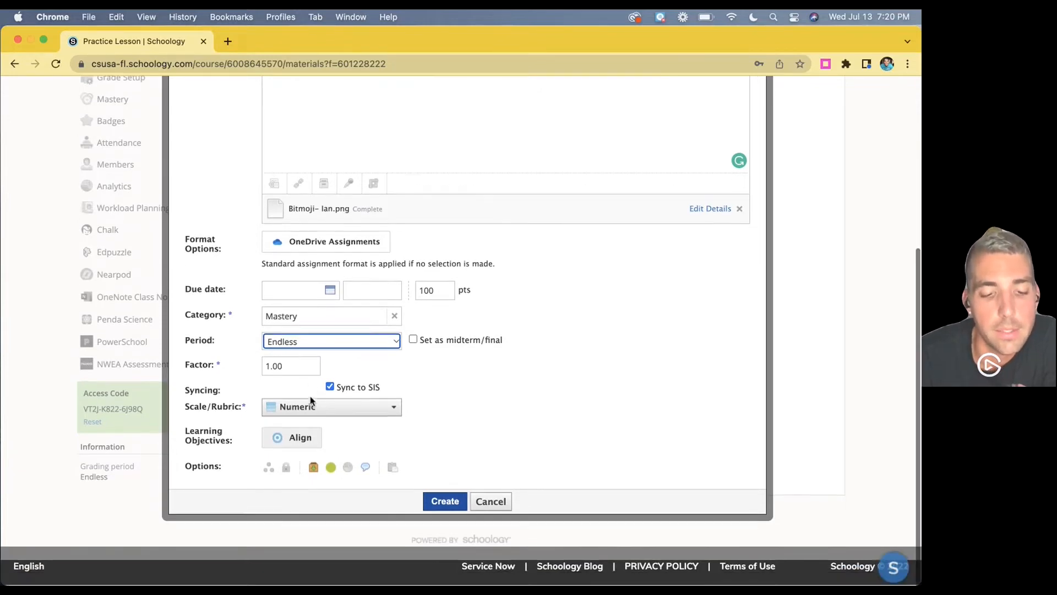
click(367, 412)
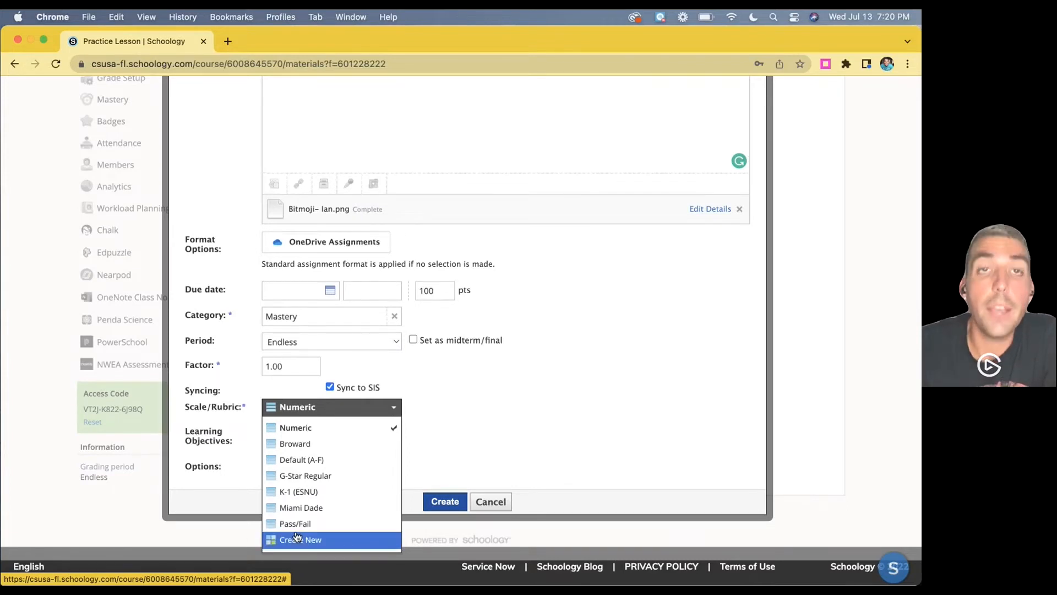
click(222, 374)
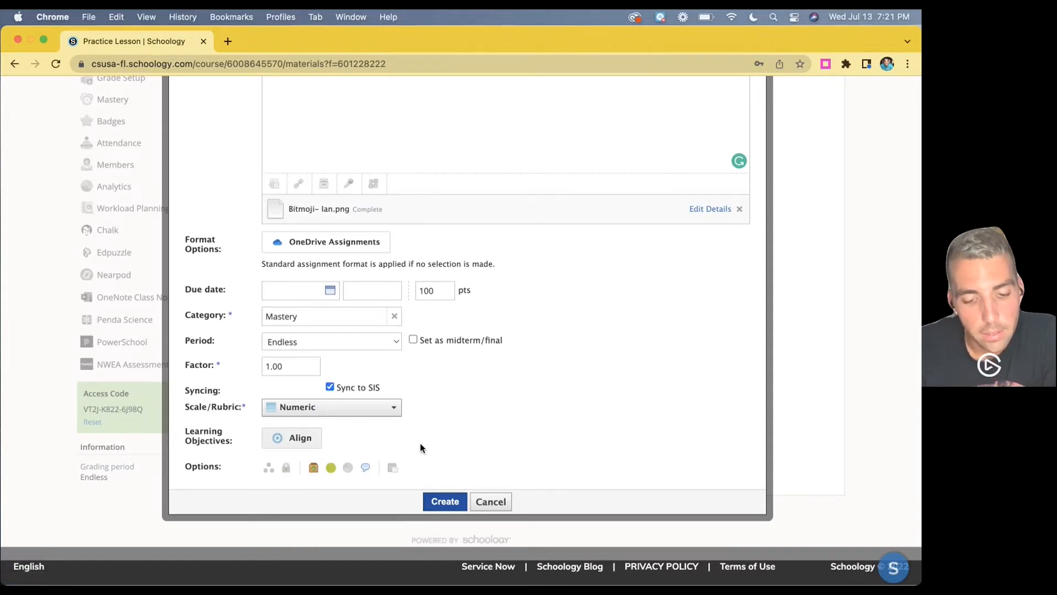
Open the learning objectives browser for aligning the assignment and look through the available standards collections.
click(302, 439)
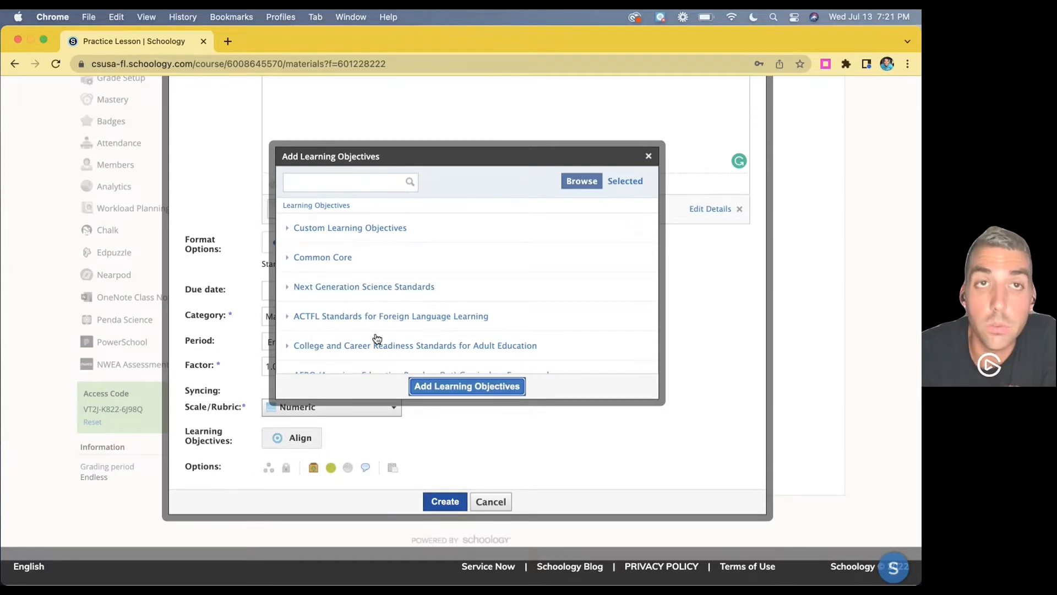
scroll(360, 271, down, 1)
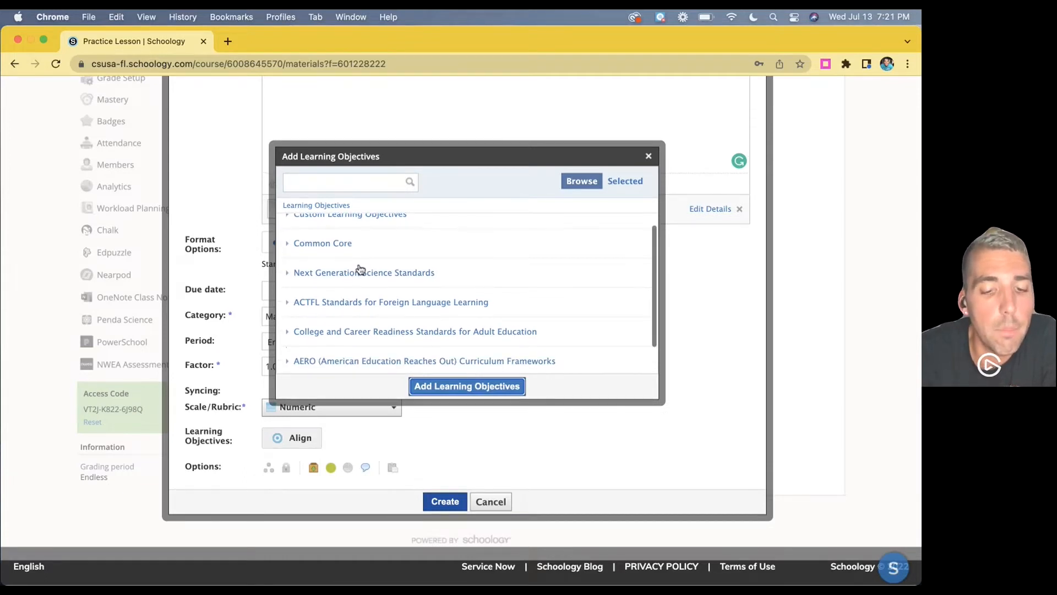
scroll(360, 270, down, 2)
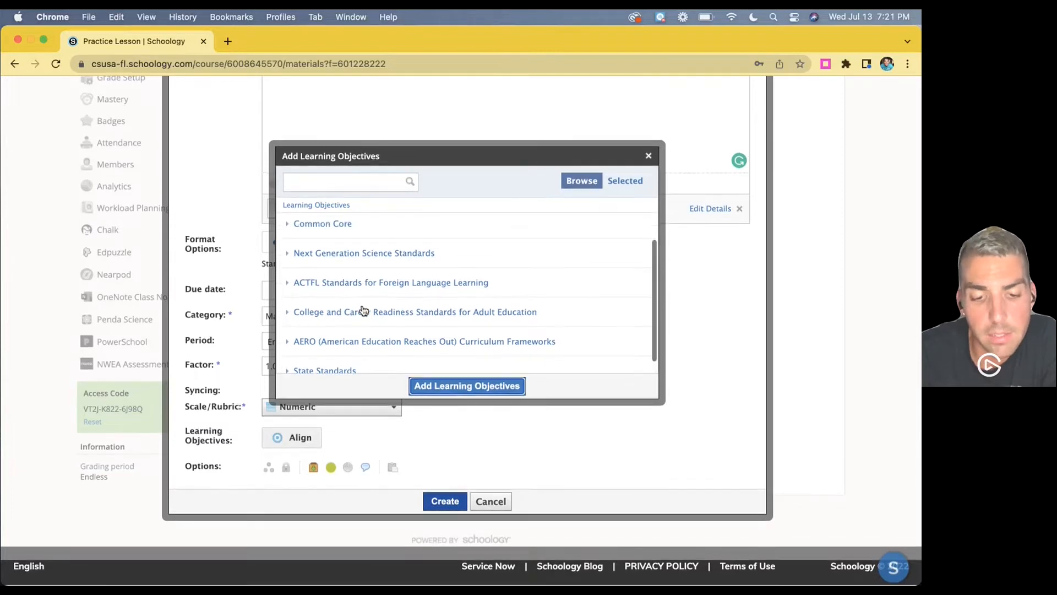
scroll(363, 311, up, 1)
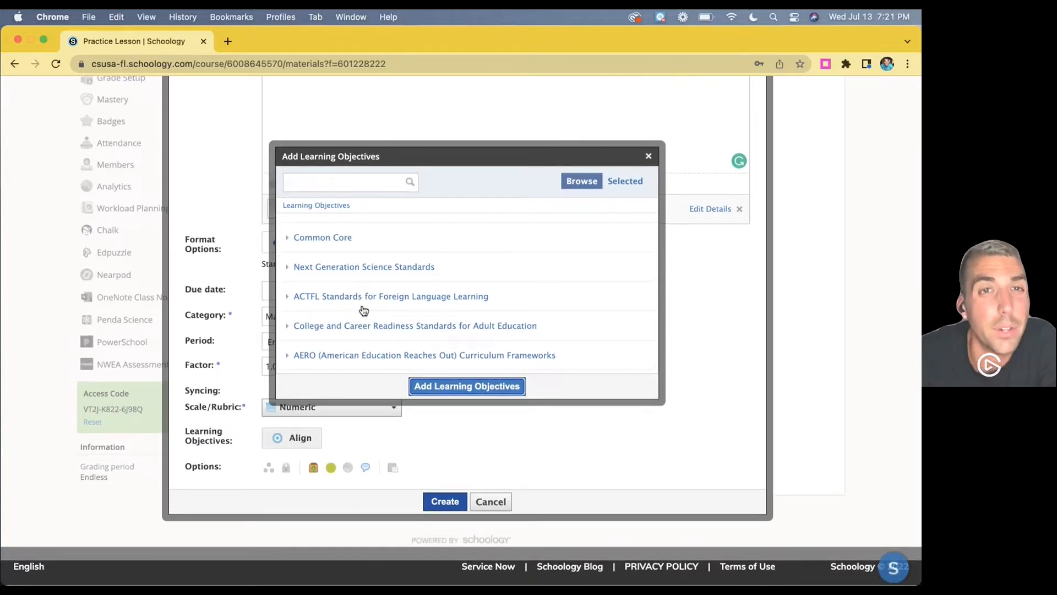
scroll(364, 311, down, 1)
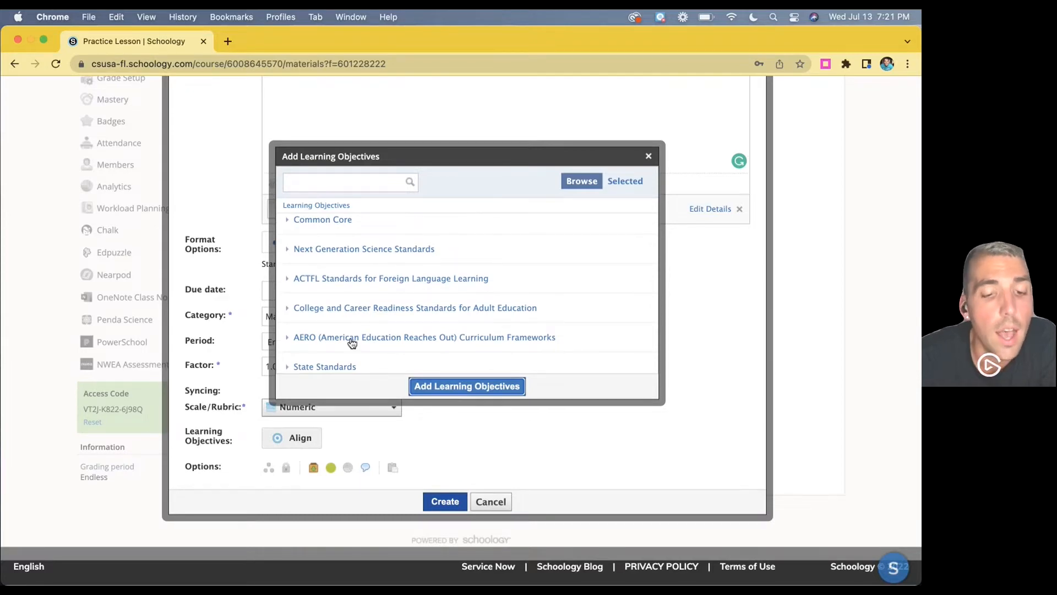
Browse Florida's Benchmarks for Excellent Student Thinking Standards to English Language Arts (2020), 4th Grade, and close the objectives browser without adding any.
scroll(352, 339, down, 1)
click(303, 359)
click(307, 228)
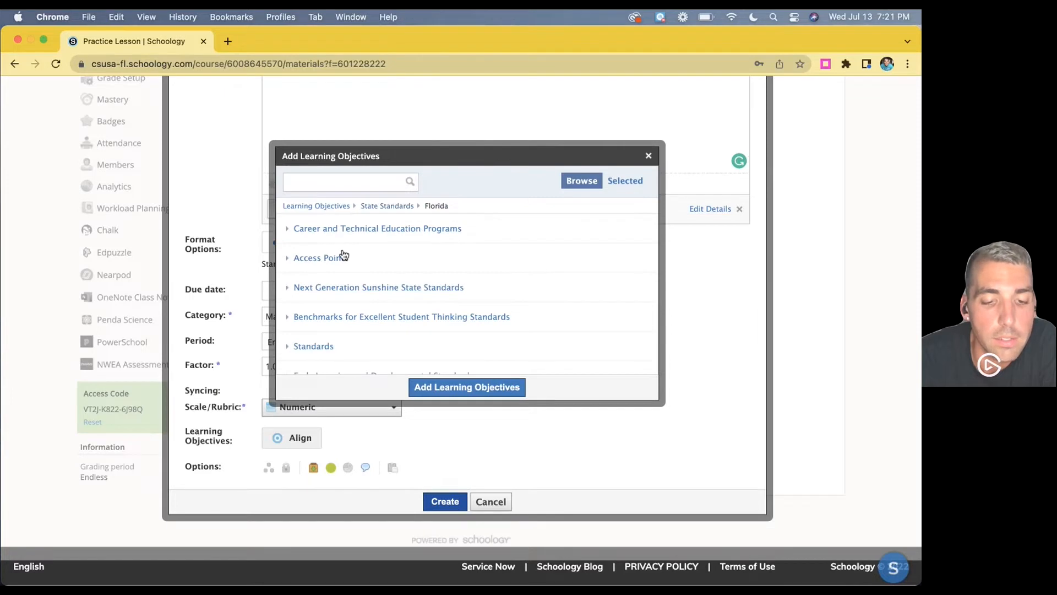
scroll(337, 287, down, 3)
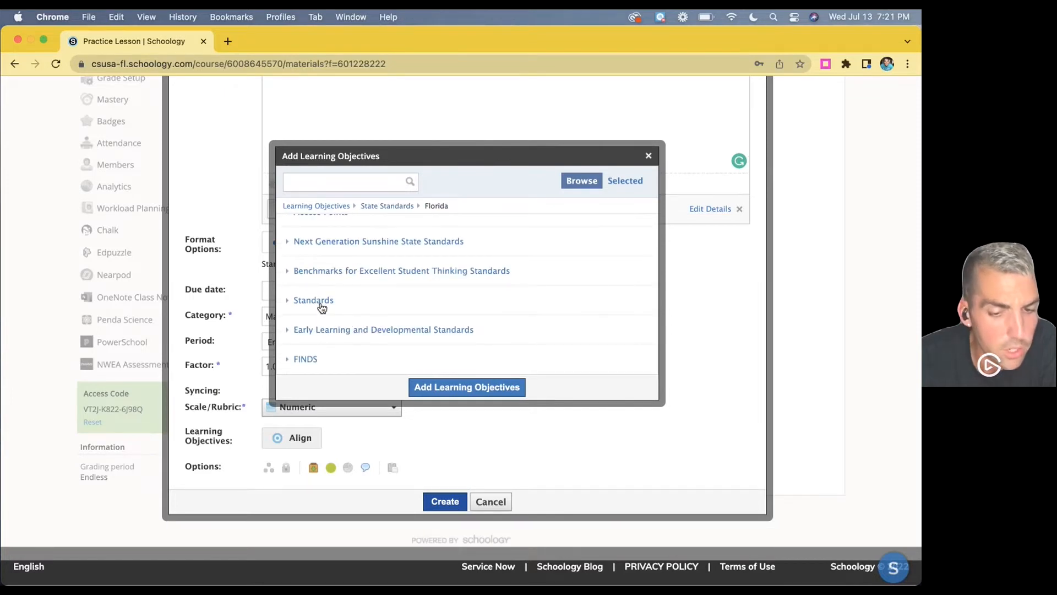
click(349, 272)
click(332, 258)
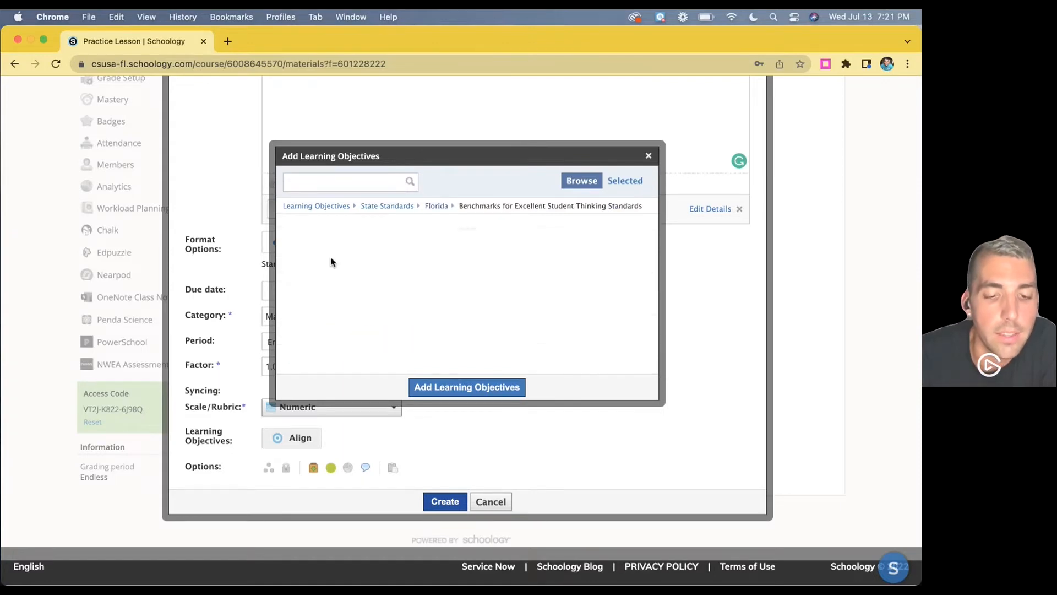
scroll(319, 324, down, 3)
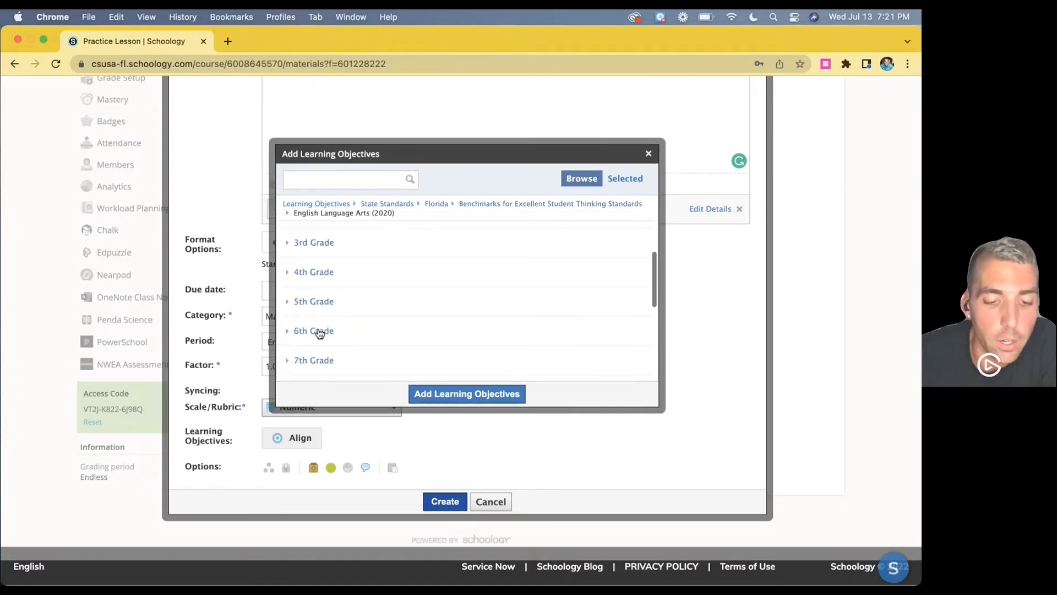
click(319, 281)
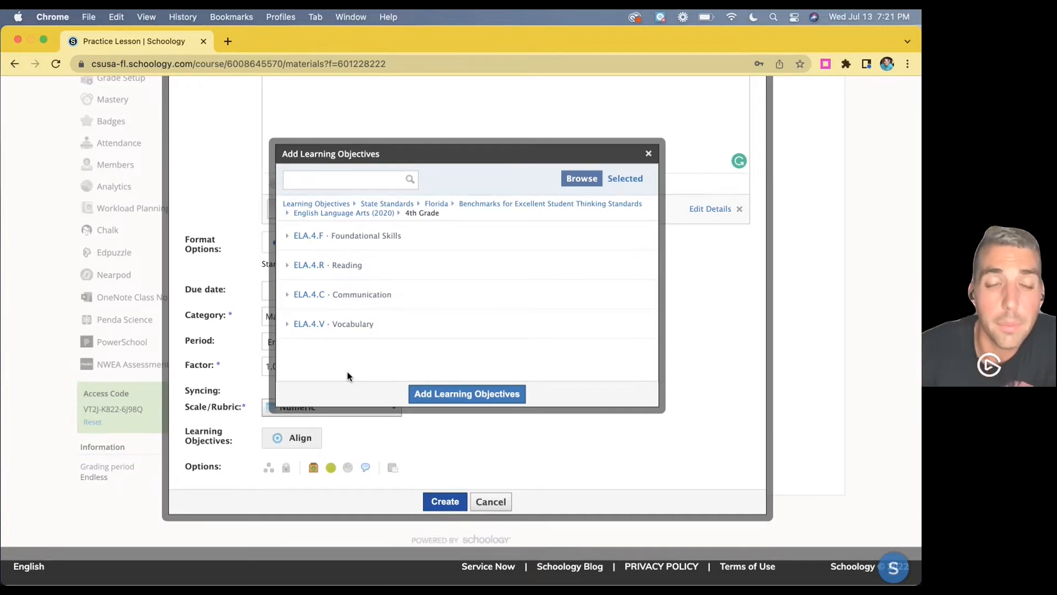
click(650, 154)
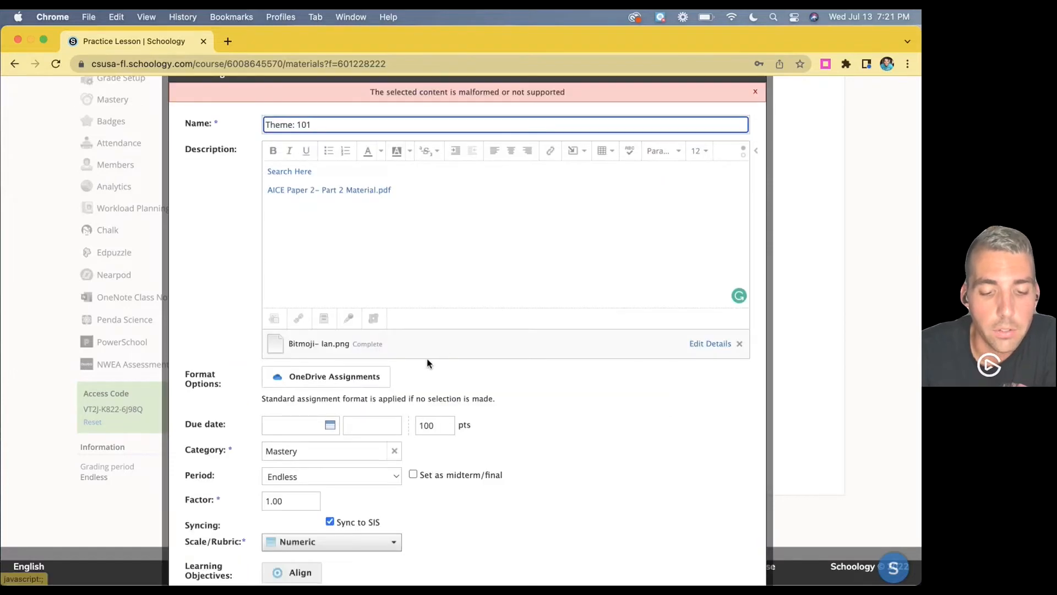
Enable the individual assigning and locking options for the assignment, leaving Assign to empty and Locking at Unlocked.
scroll(427, 362, down, 3)
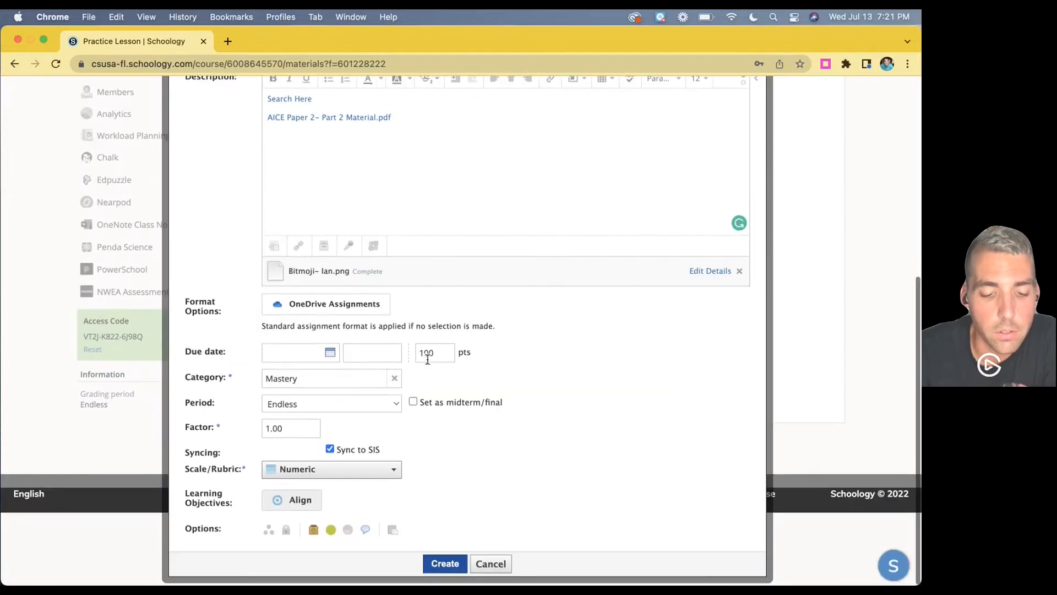
click(269, 537)
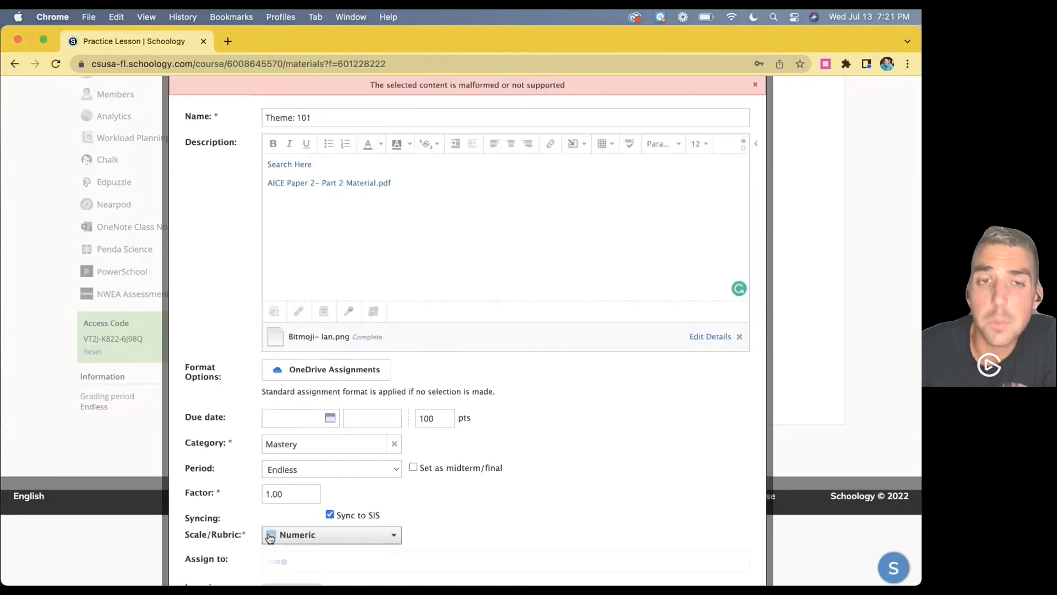
scroll(236, 488, down, 3)
scroll(235, 483, down, 1)
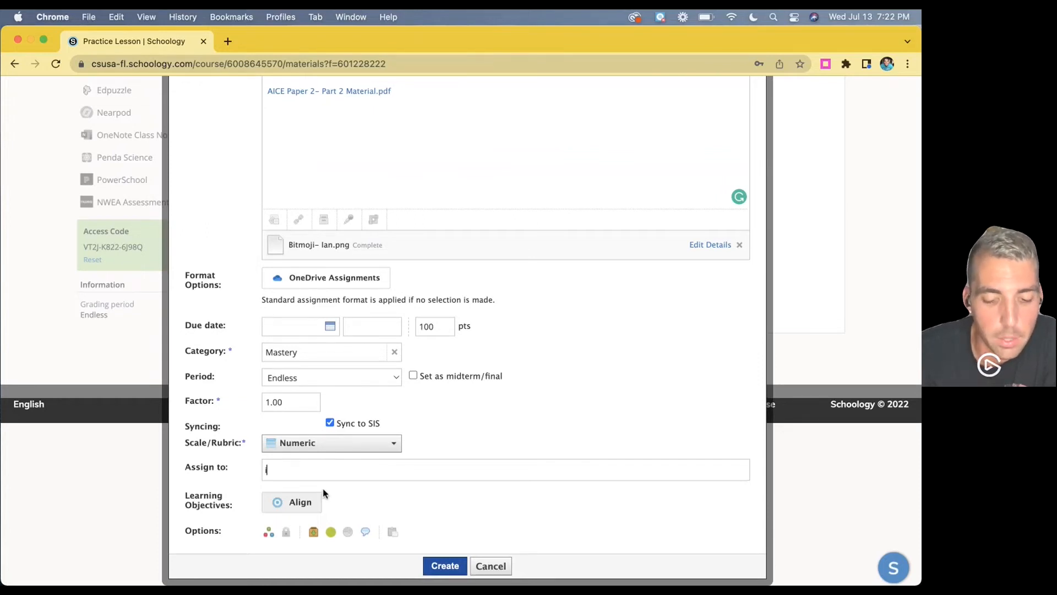
text(uni)
key(BackSpace)
key(BackSpace)
key(BackSpace)
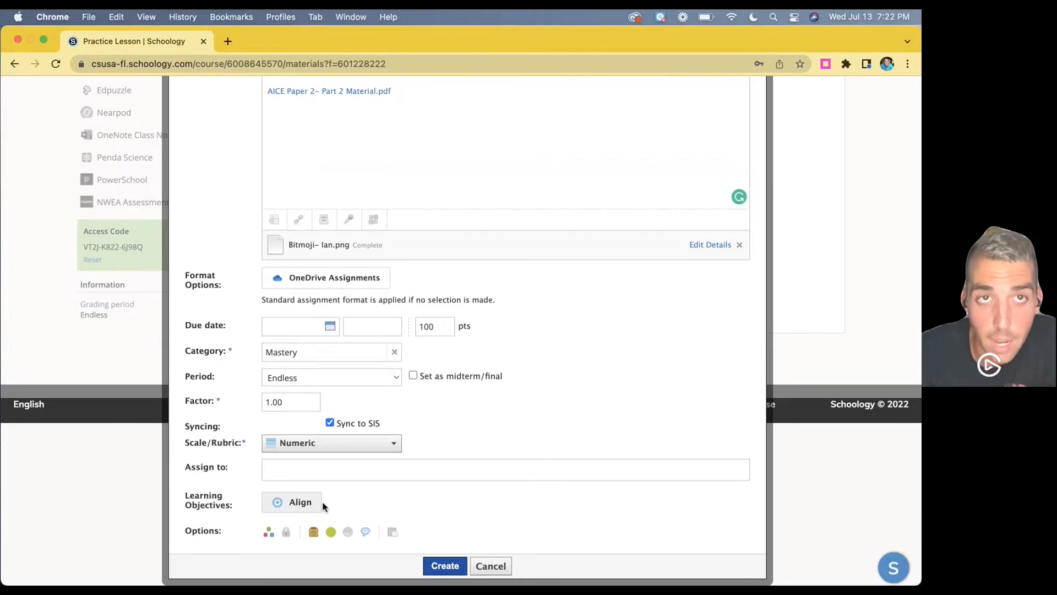
click(286, 533)
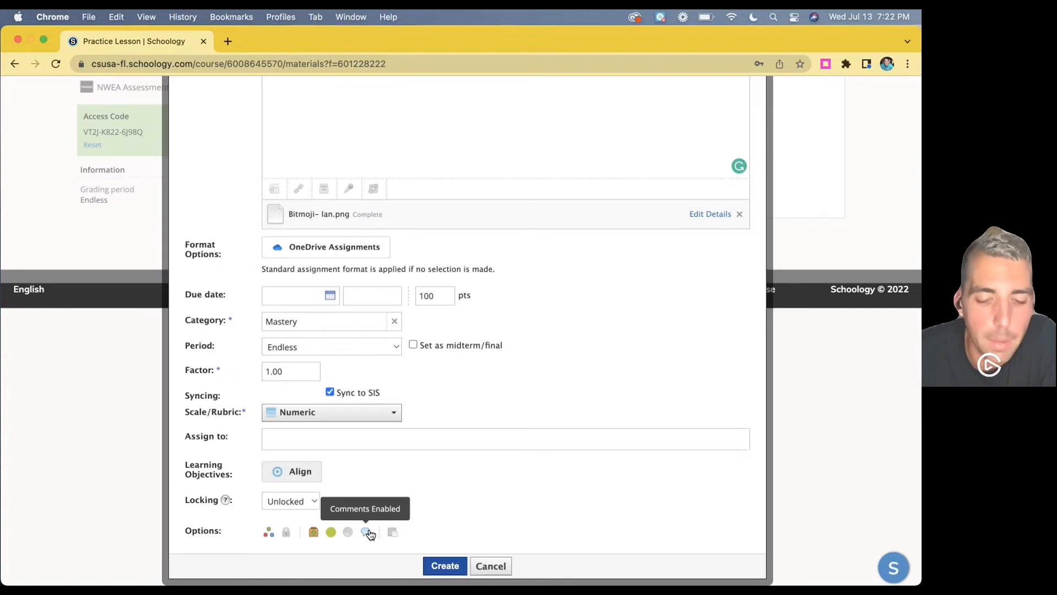
Examine the options for copying the assignment to the Sandbox: Section 1 course, leaving no course selected.
click(393, 533)
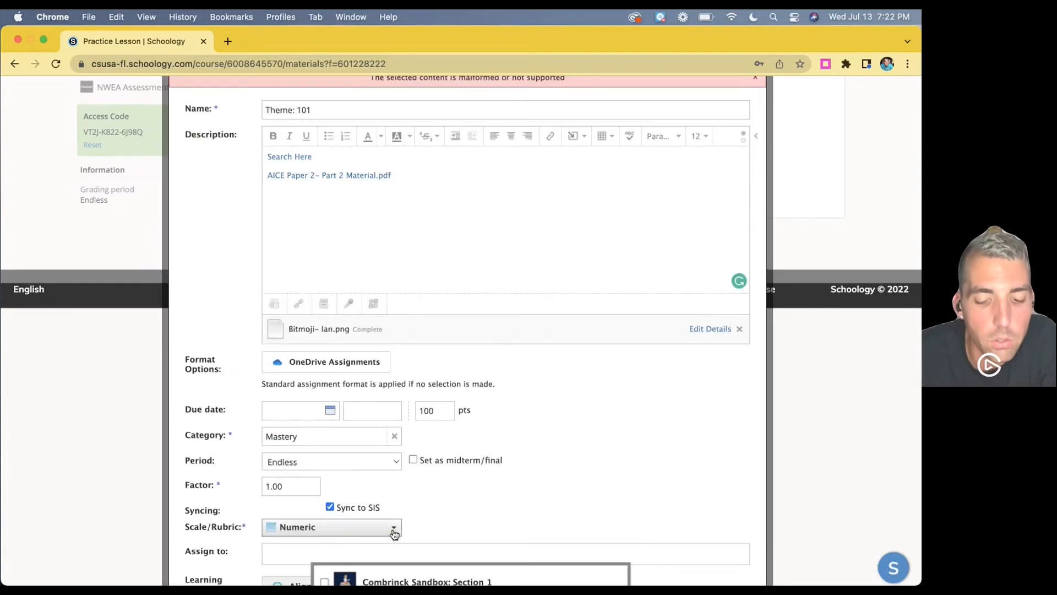
scroll(457, 497, down, 5)
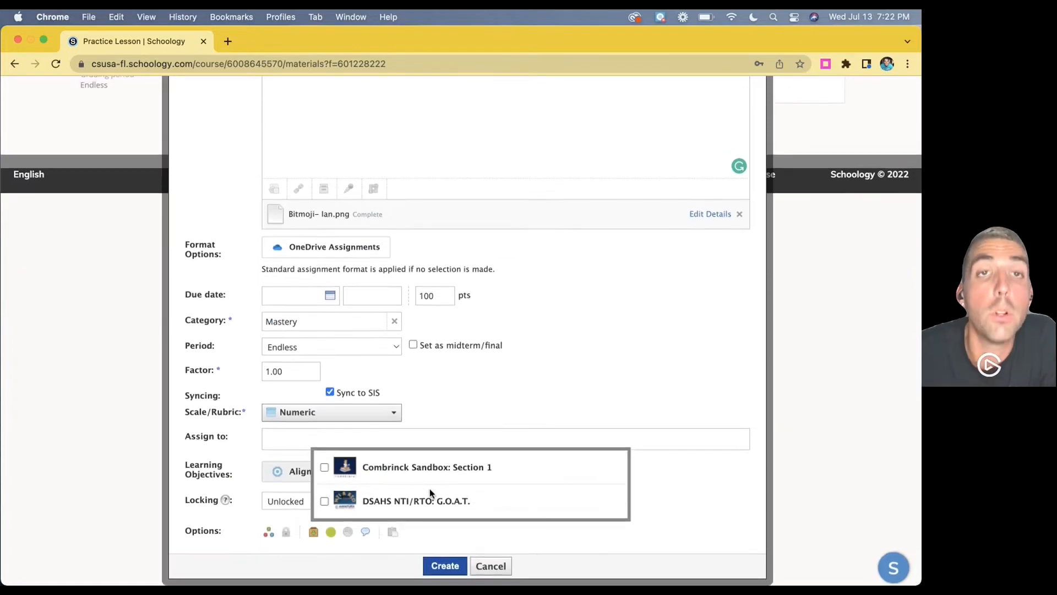
click(325, 467)
scroll(477, 529, down, 3)
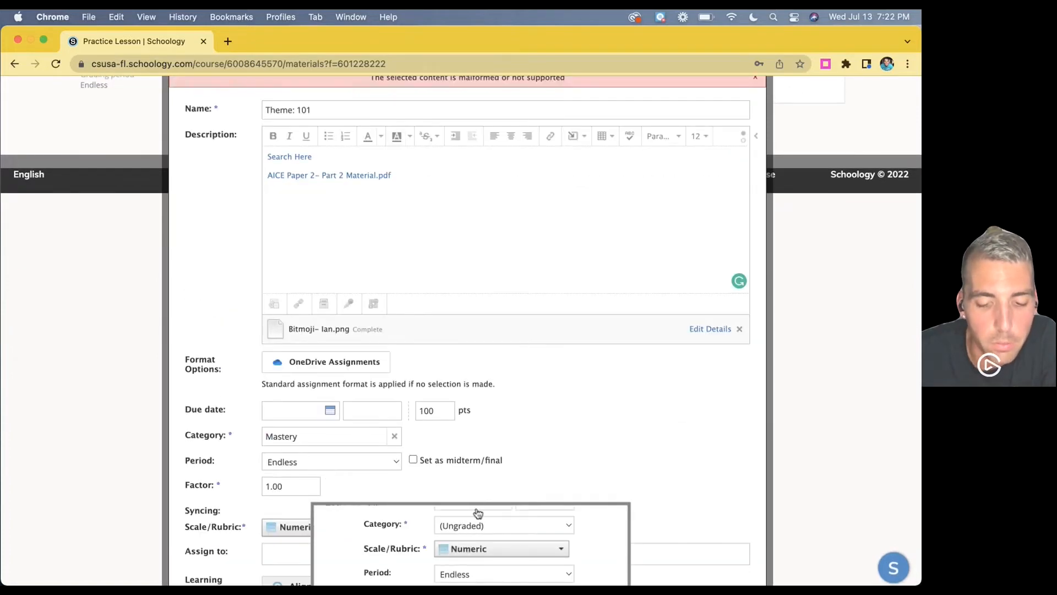
scroll(484, 479, down, 3)
scroll(497, 451, up, 1)
scroll(496, 454, up, 1)
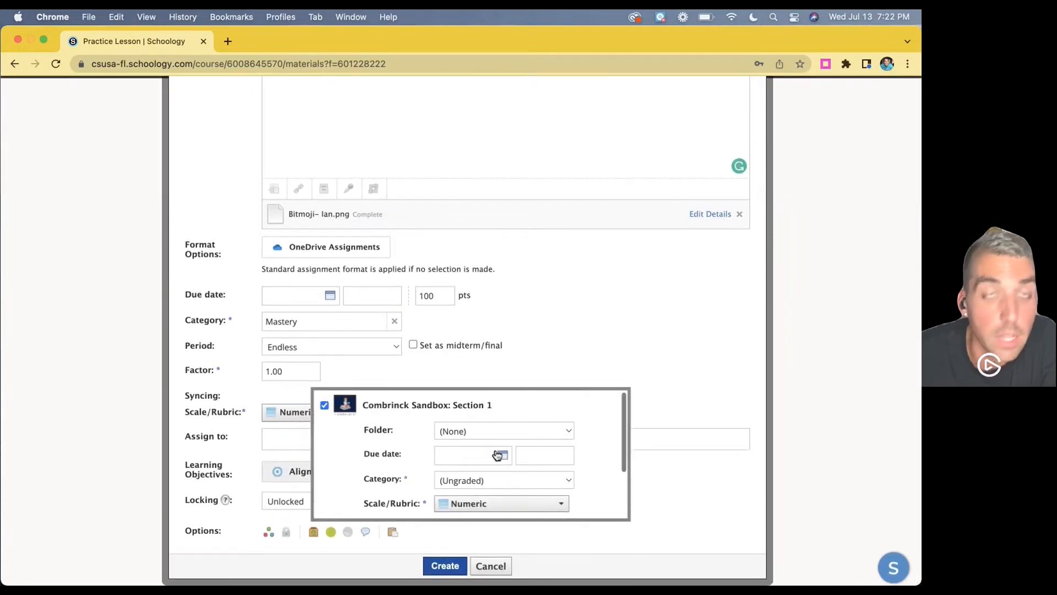
click(324, 406)
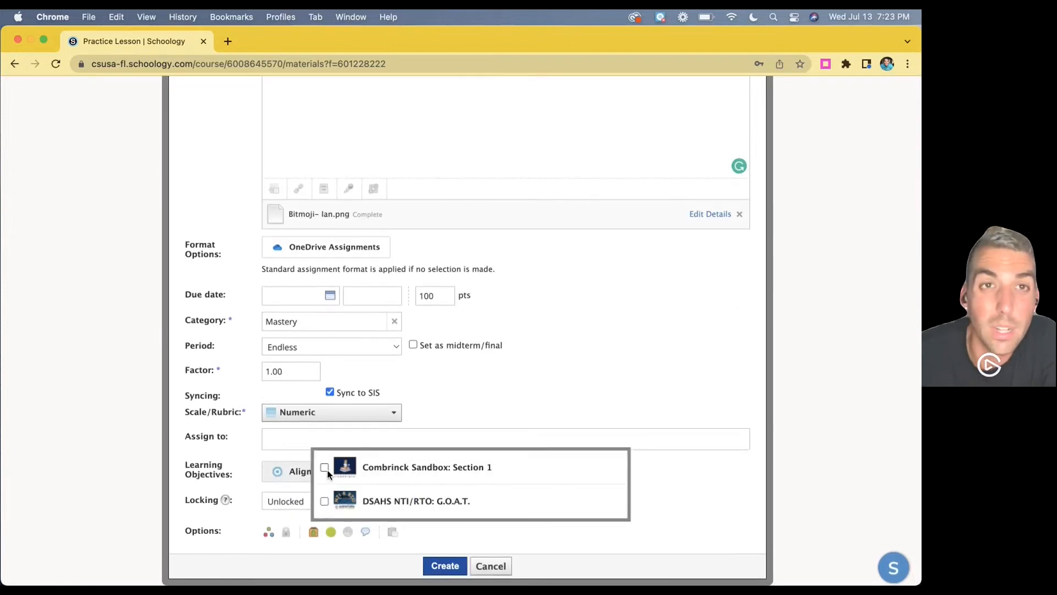
click(438, 418)
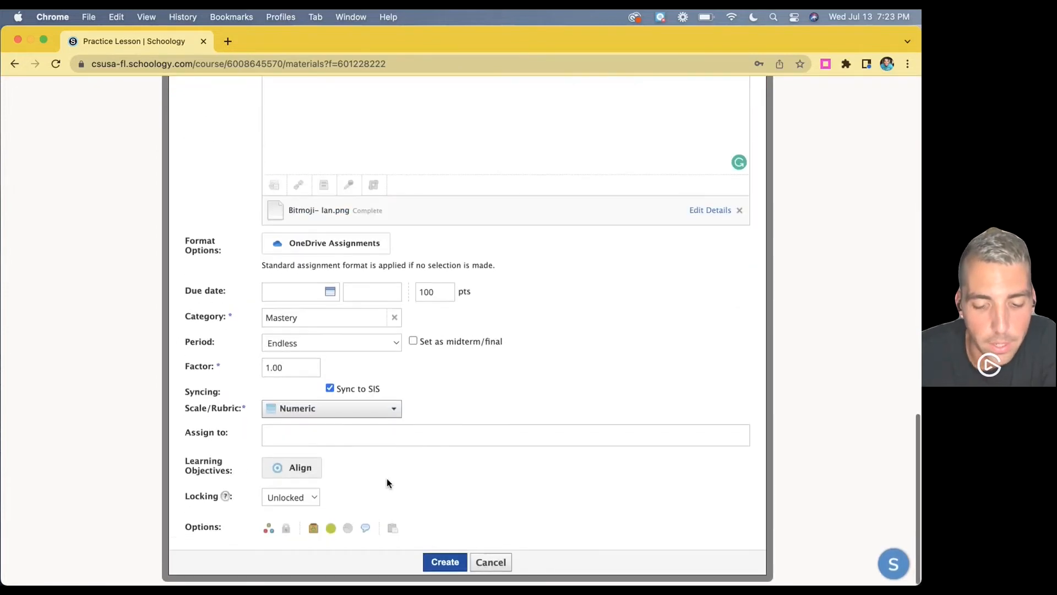
Create the assignment and open Theme: 101 from the Practice Lesson folder to view its page.
click(438, 566)
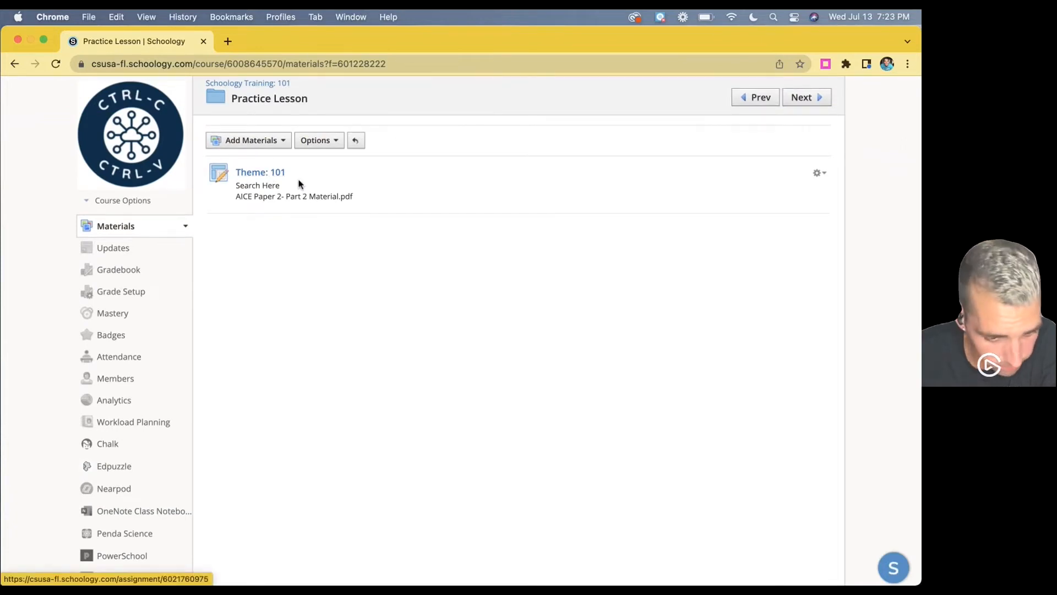
click(261, 175)
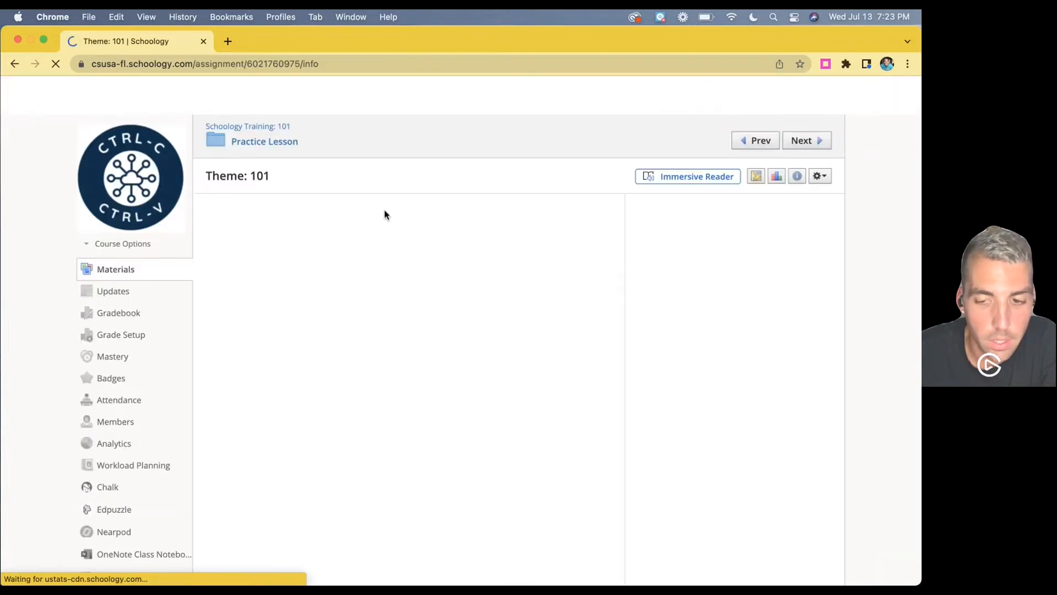
click(822, 176)
click(885, 166)
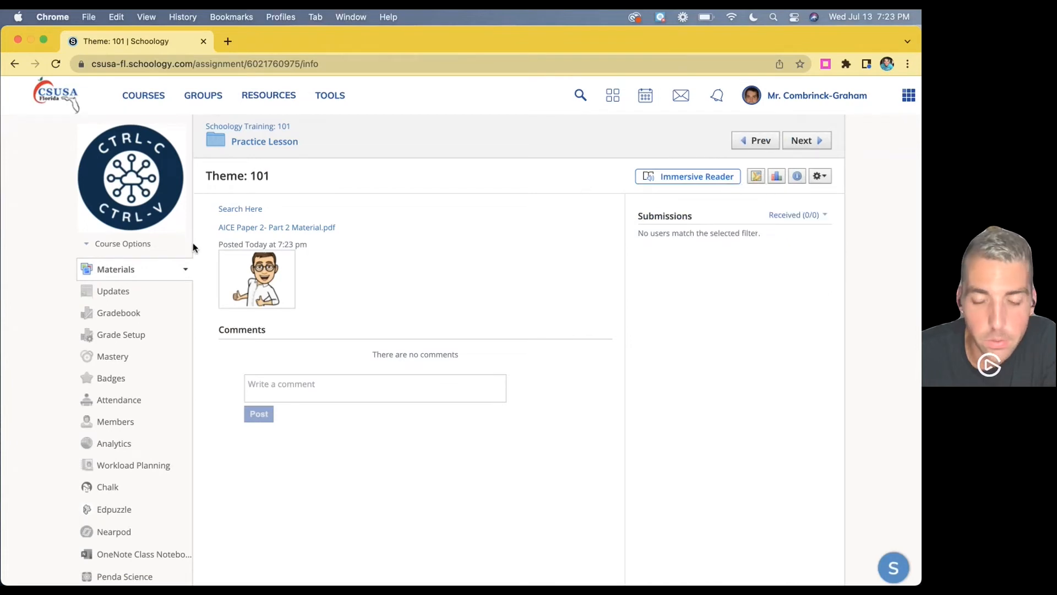
Open the Sandbox: Section 1 course and look through its materials and course options.
click(143, 95)
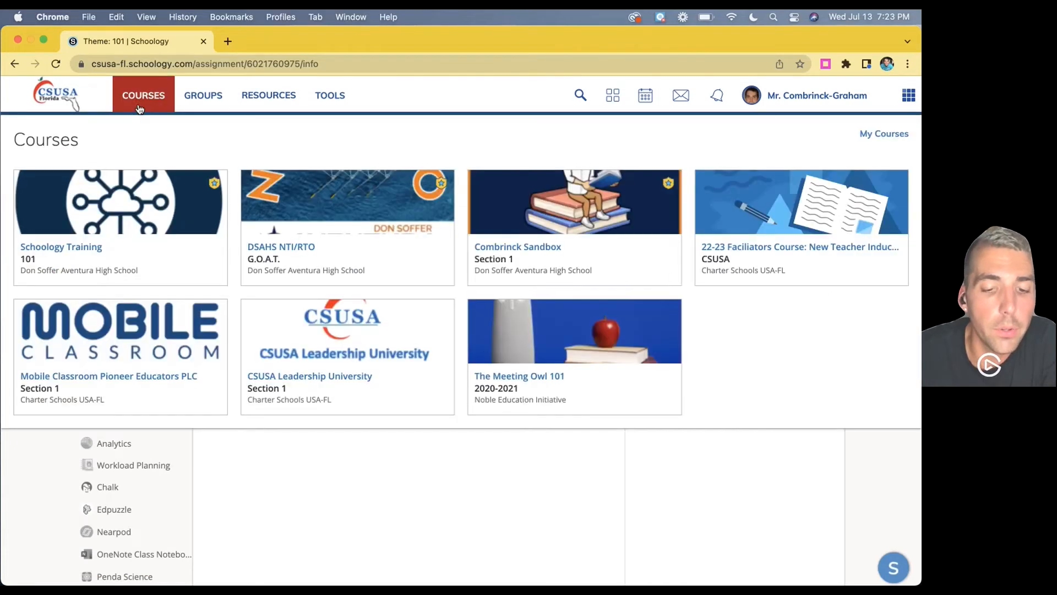
click(592, 271)
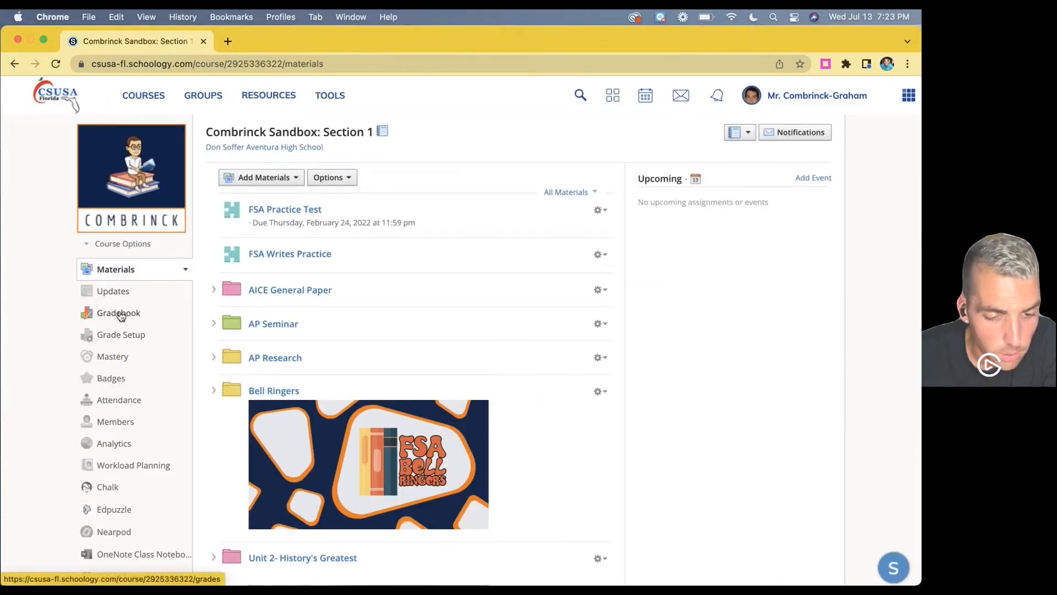
click(123, 275)
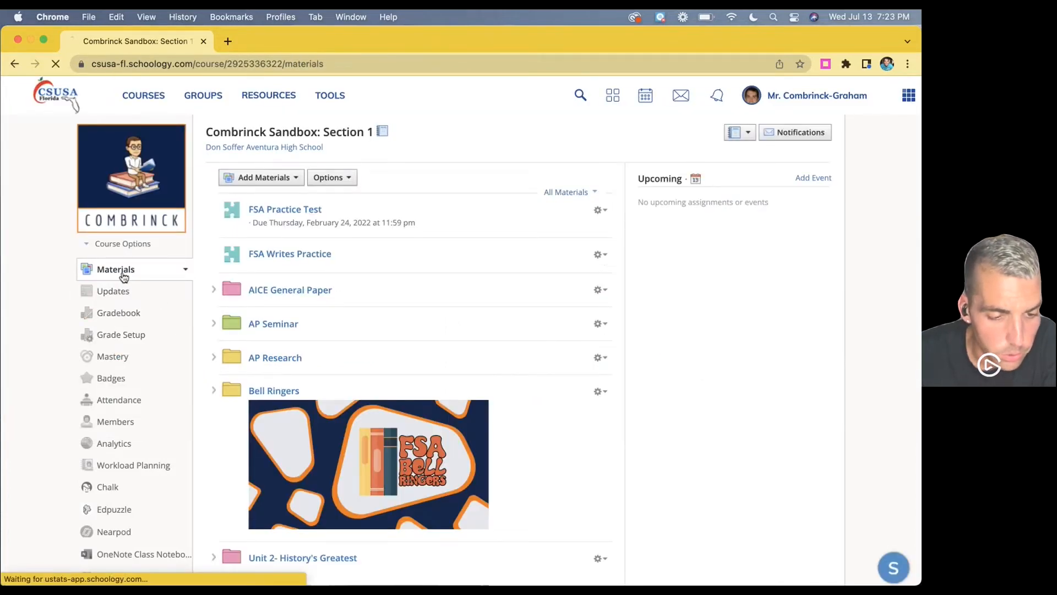
click(187, 271)
click(114, 249)
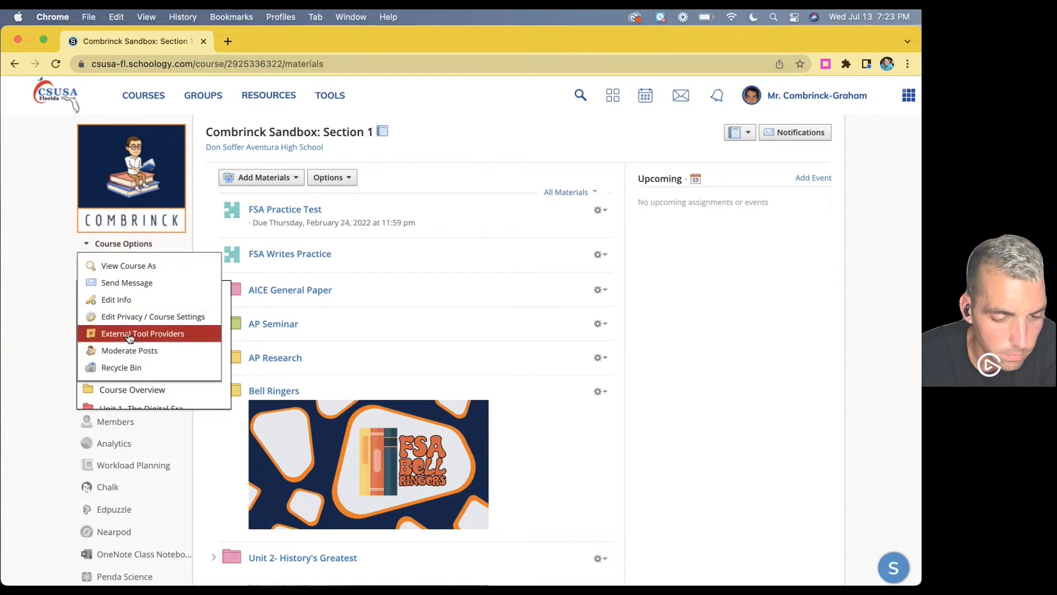
scroll(47, 332, down, 2)
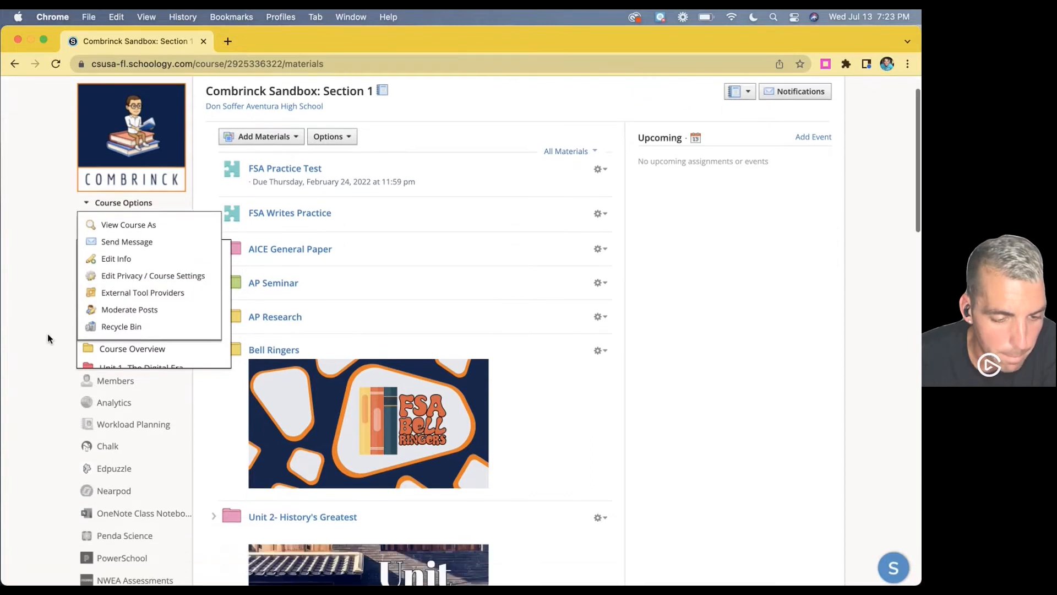
click(39, 257)
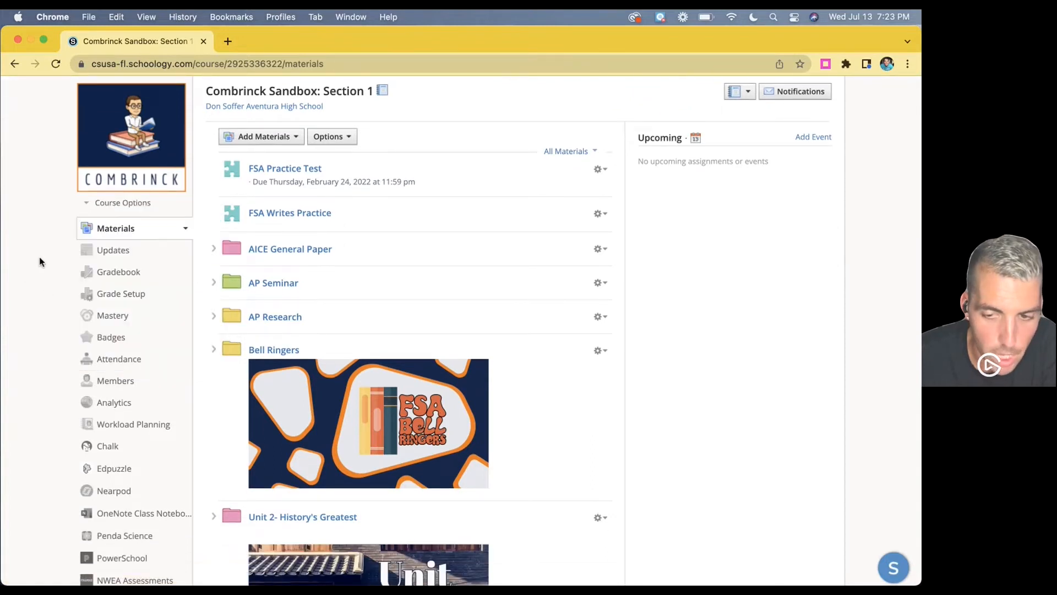
scroll(125, 251, up, 2)
Switch to the linked user school account and open the Sandbox: Section 1 course from its course dashboard.
click(809, 97)
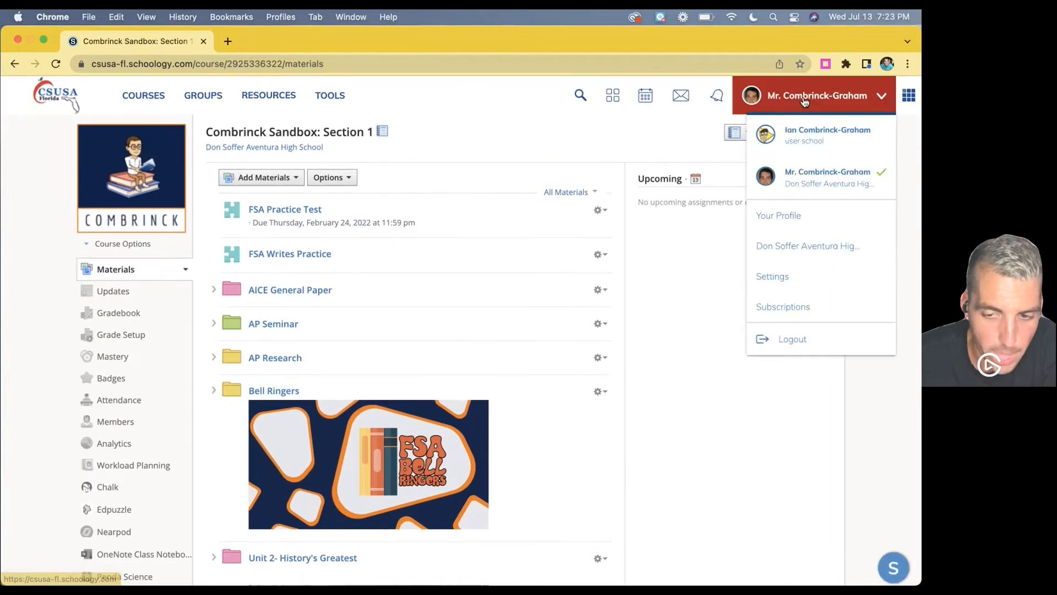
click(803, 129)
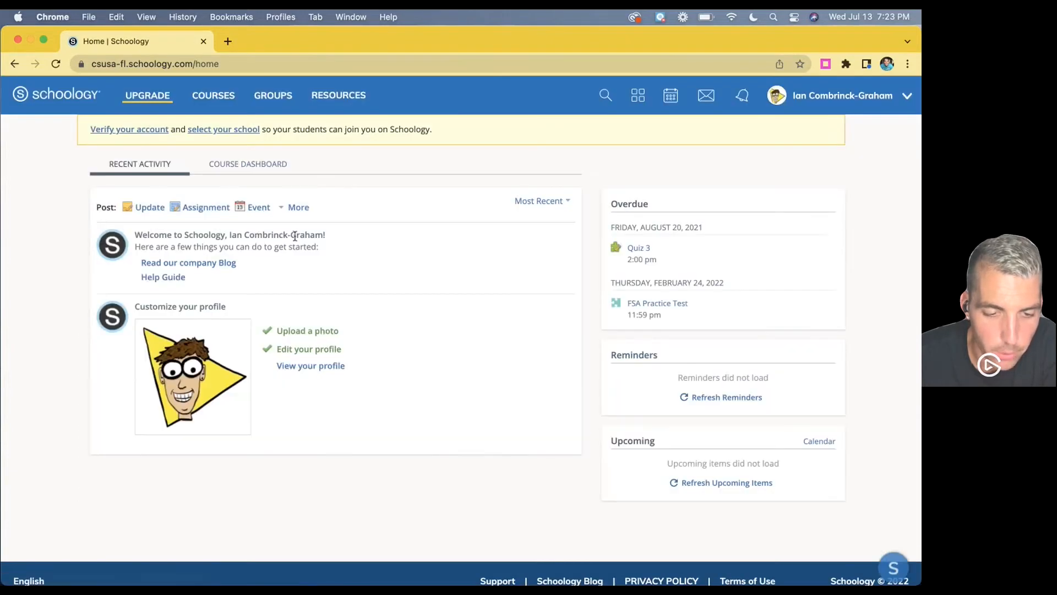
click(244, 165)
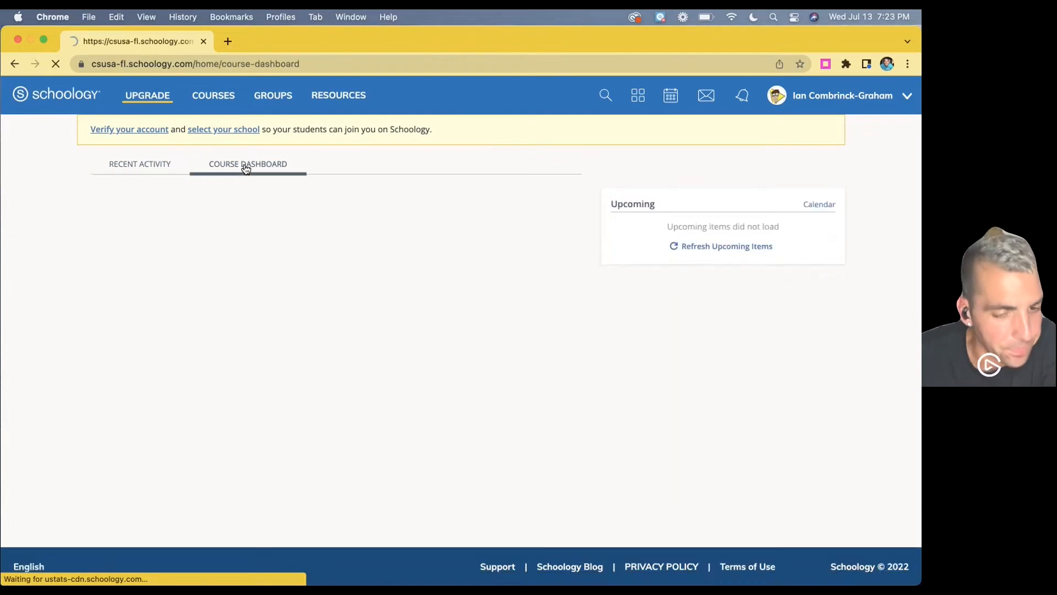
click(323, 433)
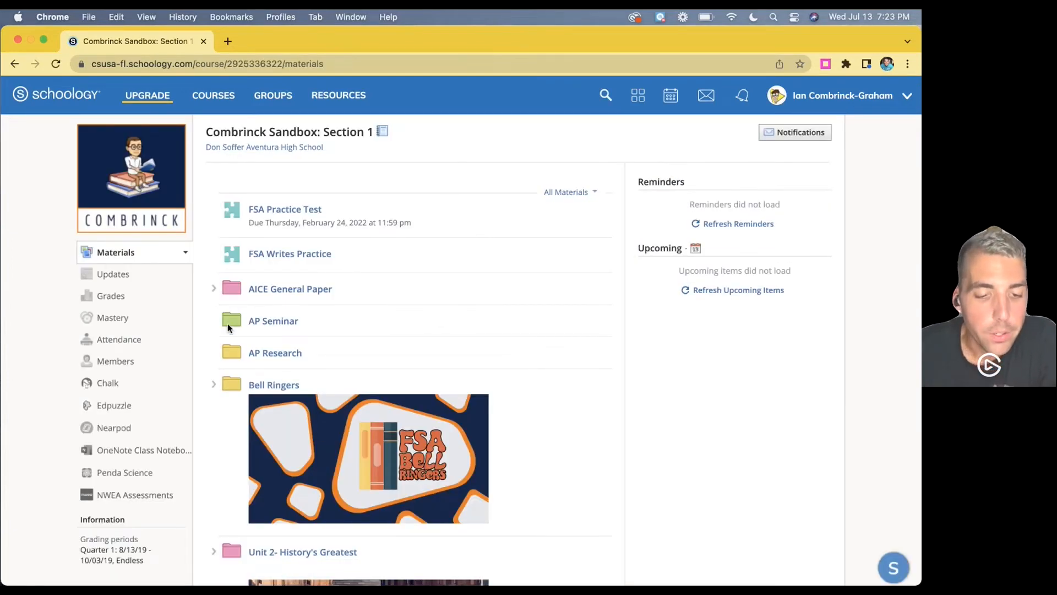
Open the Ruth Bader Ginsburg folder inside the Unit 2- History's Greatest folder of the course materials.
click(261, 291)
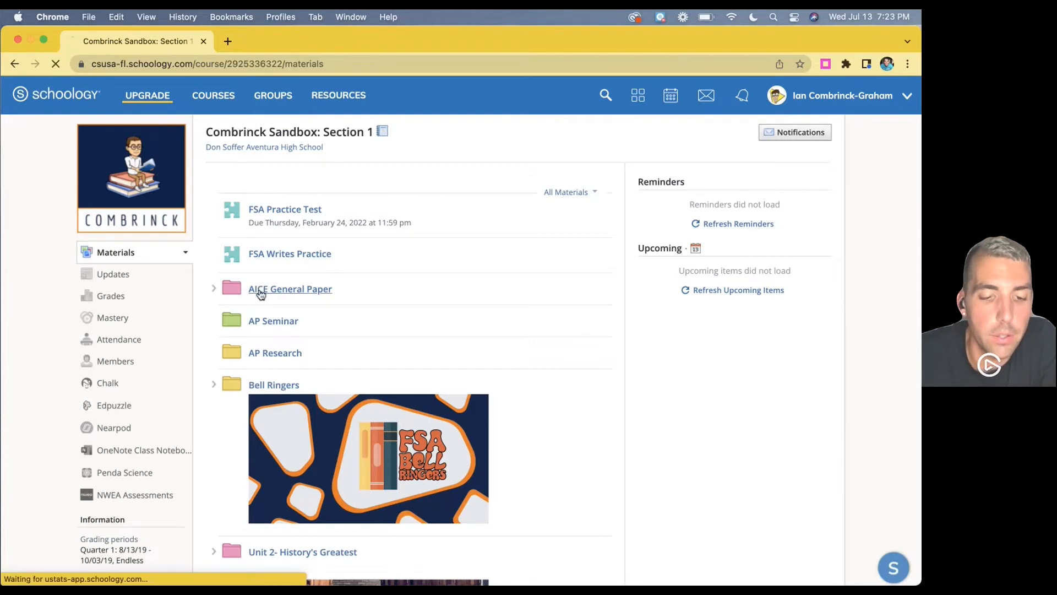
click(260, 130)
scroll(266, 320, down, 2)
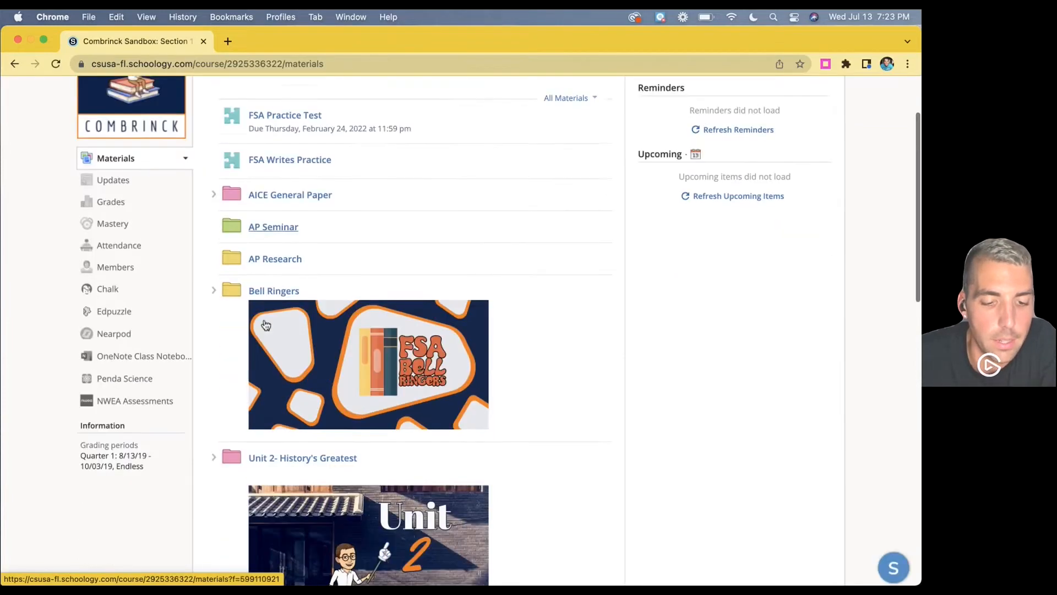
scroll(267, 292, down, 2)
scroll(273, 259, down, 3)
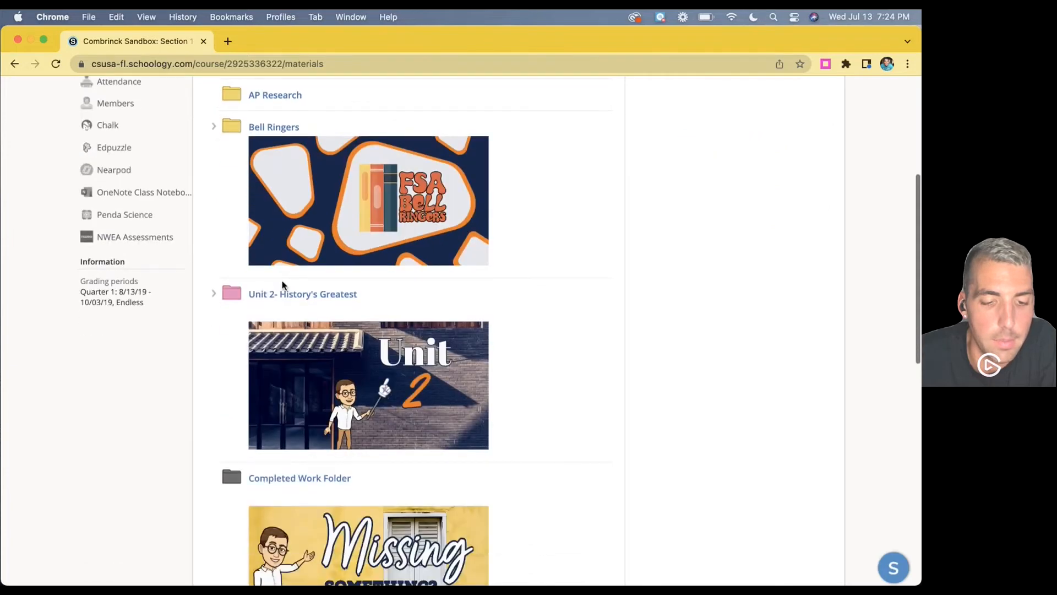
click(270, 293)
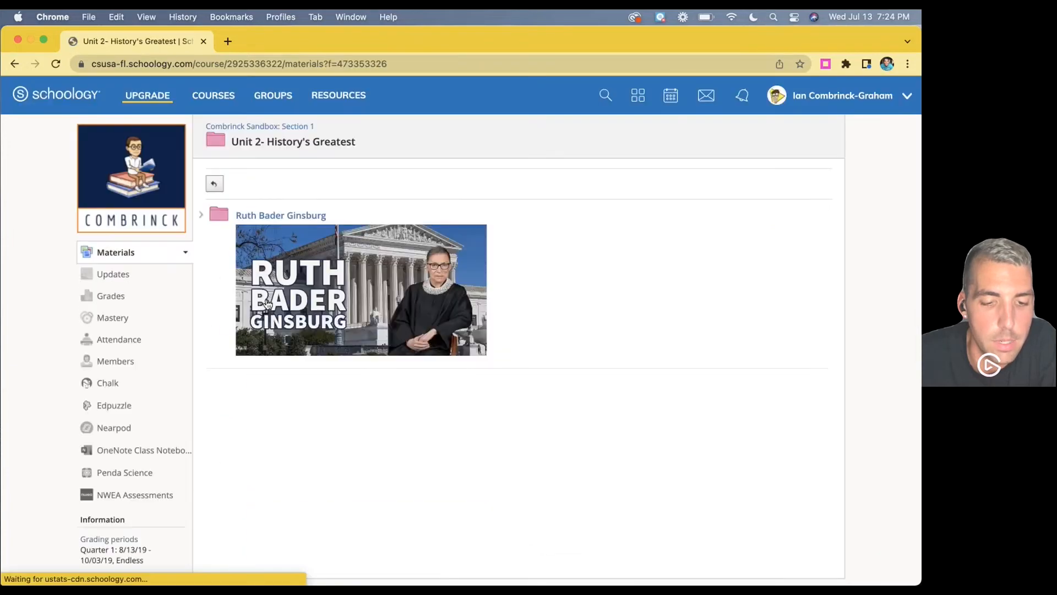
click(278, 219)
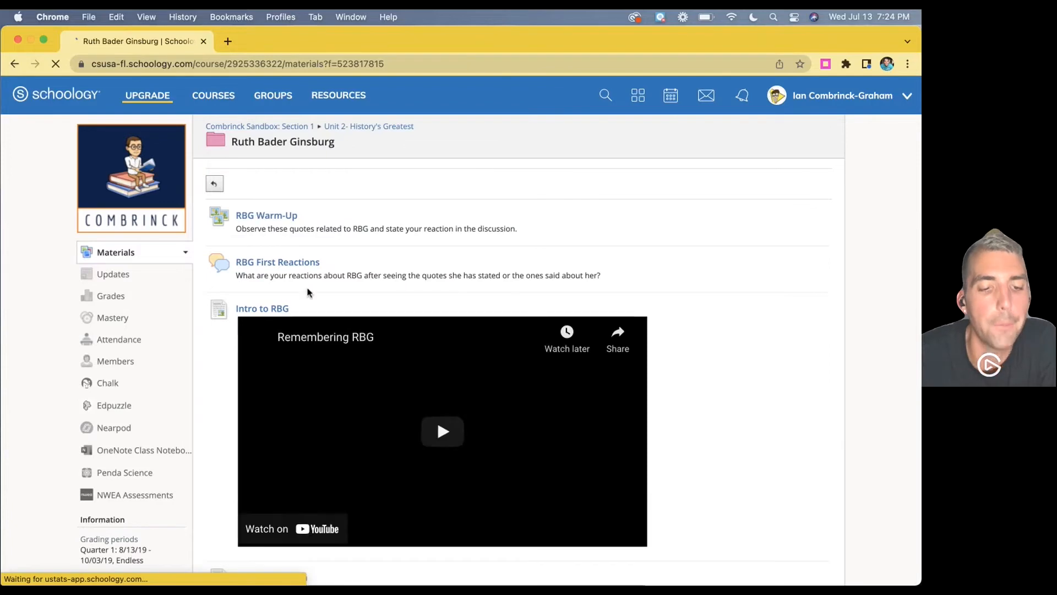
Look through the Ruth Bader Ginsburg materials, expand the Ten Minute Essays folder and open Ten Minute Essay: 1.
scroll(289, 289, down, 10)
scroll(292, 294, down, 5)
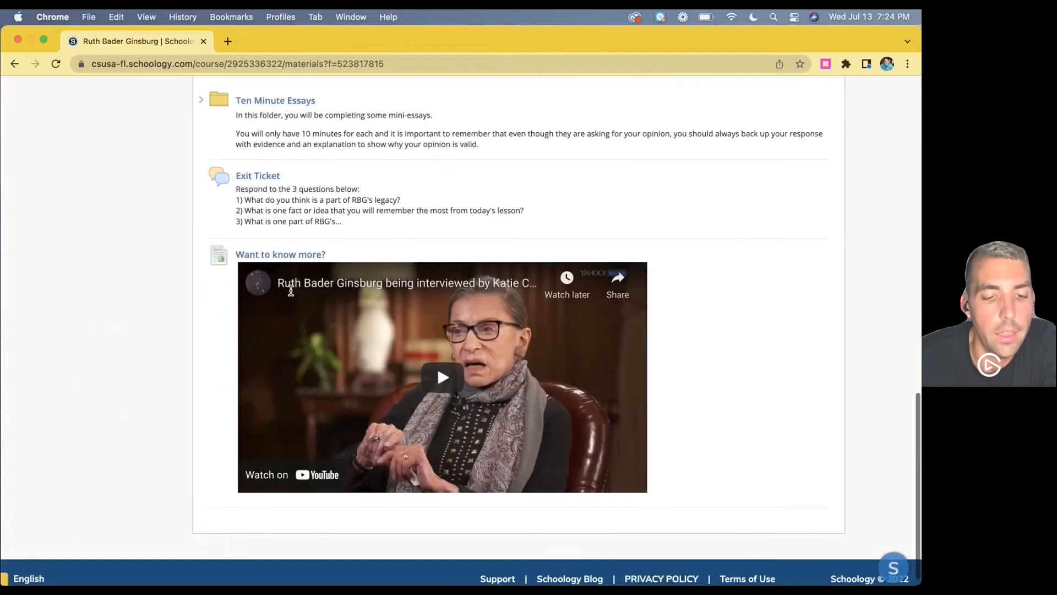
scroll(290, 290, up, 4)
scroll(291, 291, up, 5)
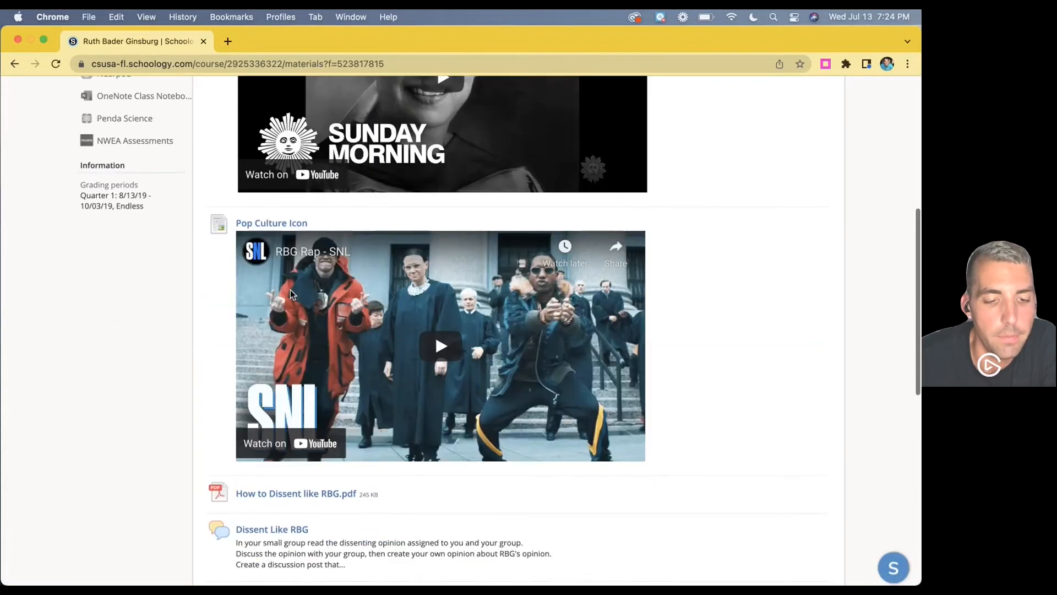
scroll(208, 441, down, 3)
click(203, 446)
scroll(204, 445, down, 3)
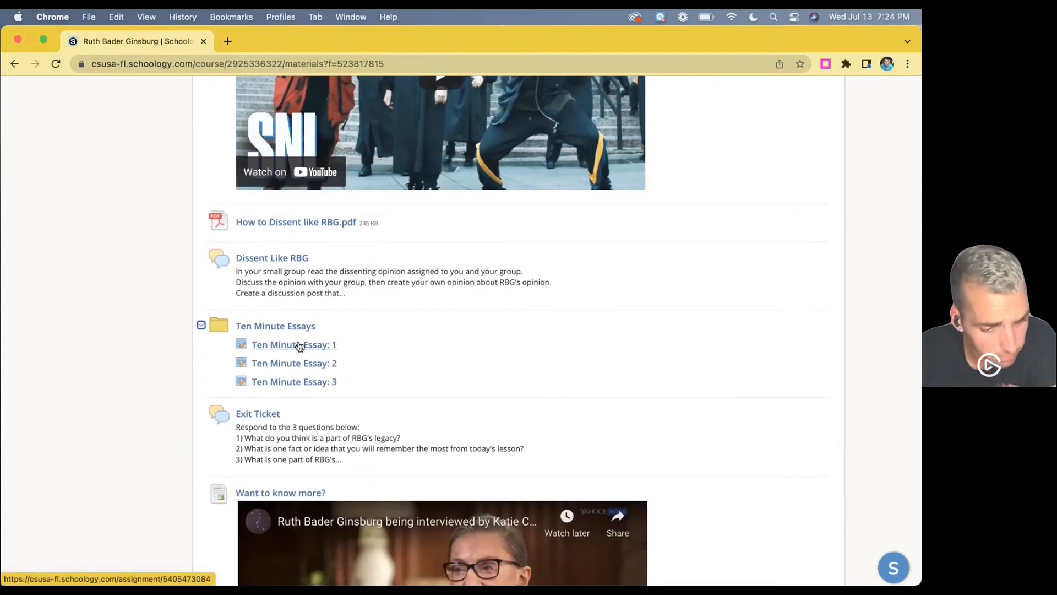
click(300, 346)
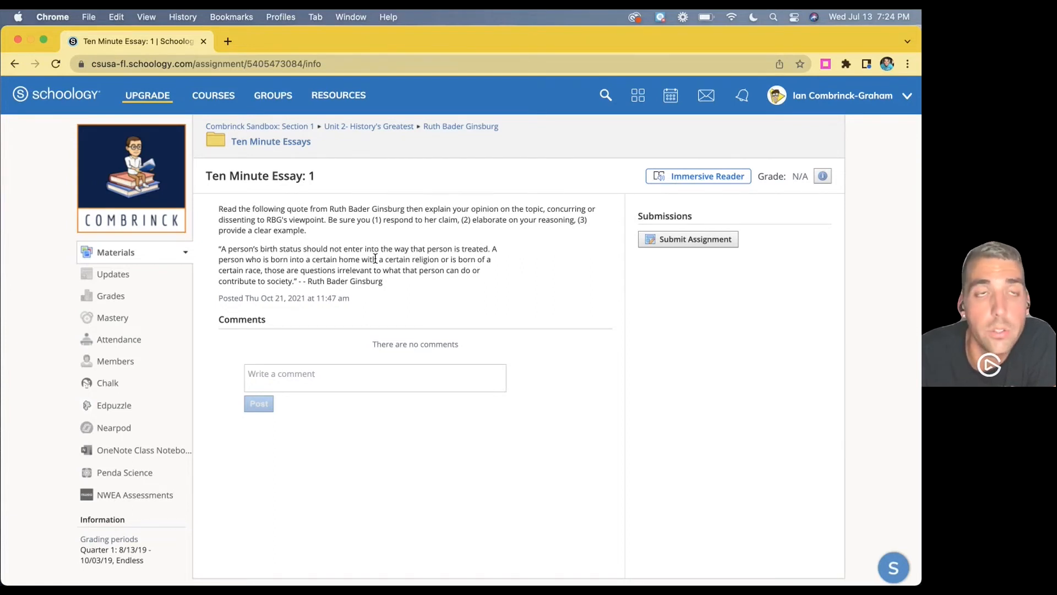
Start a submission for Ten Minute Essay: 1 and write "Type the full essay" as its created text.
click(678, 242)
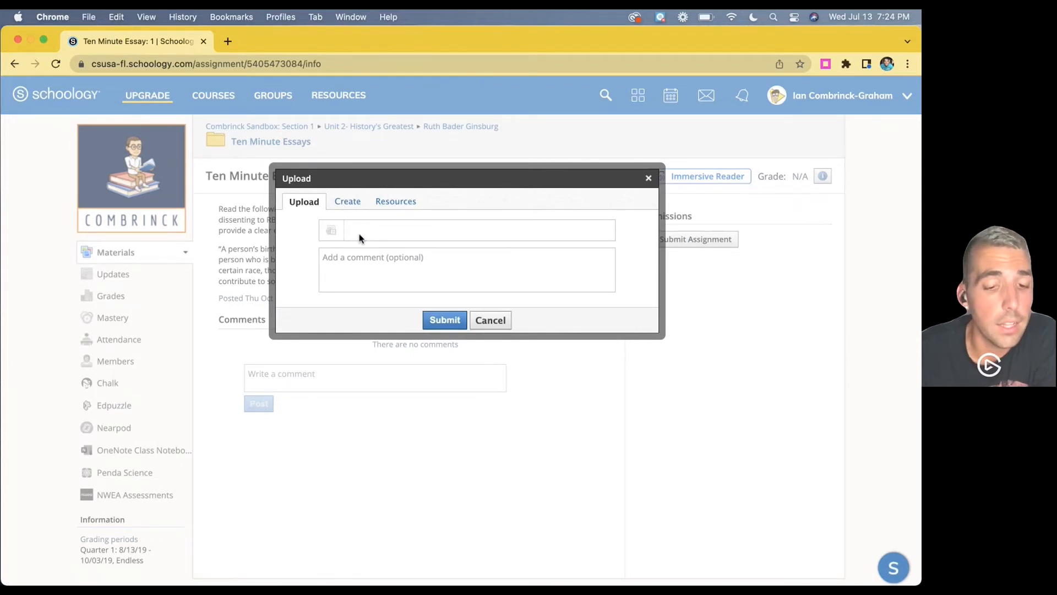
click(349, 202)
click(297, 235)
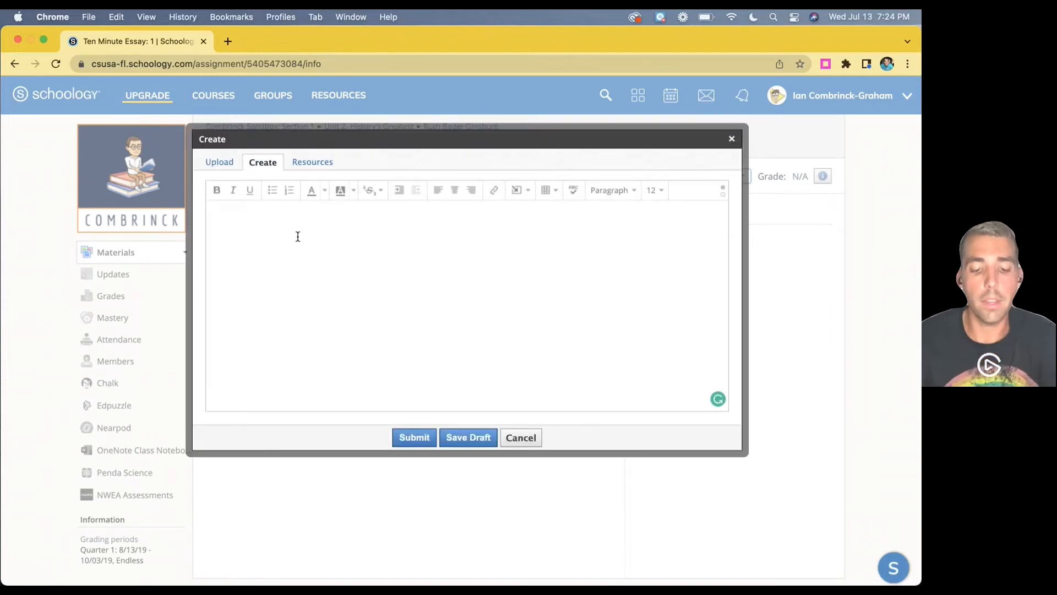
text(yp)
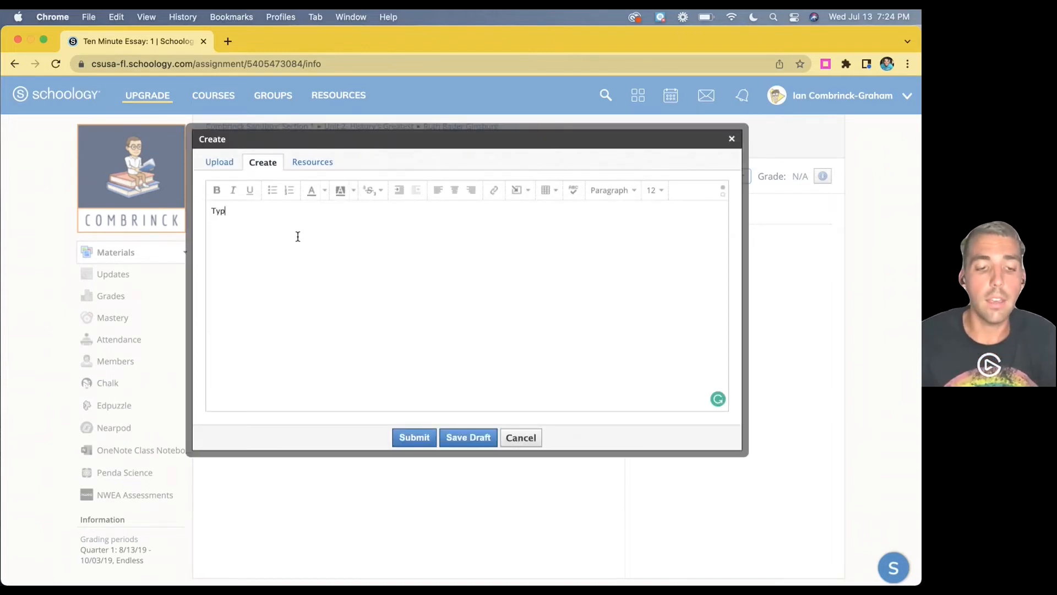
text(e the full essay)
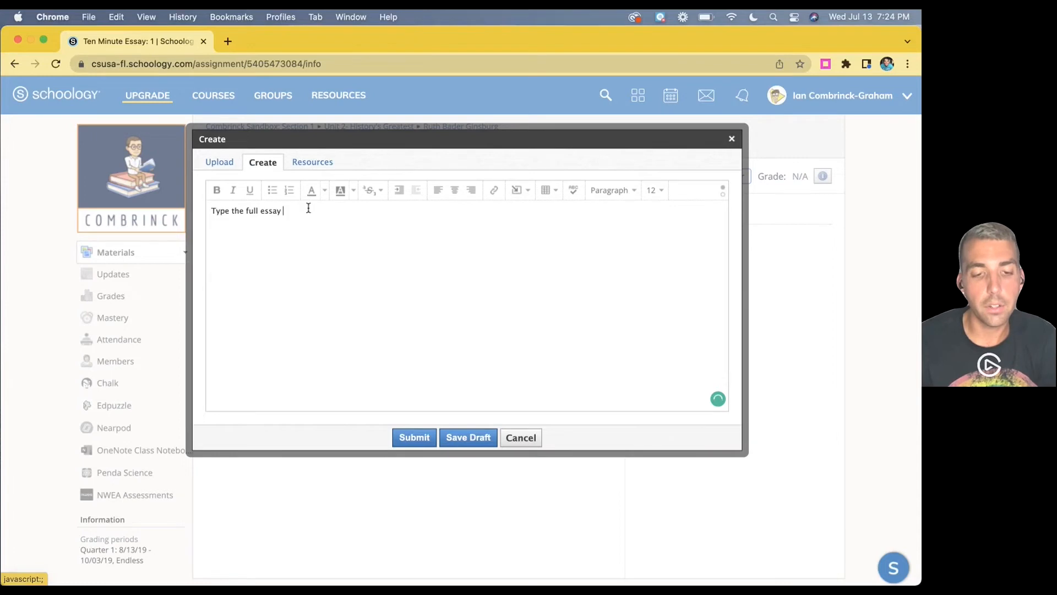
Examine the personal and app resources available for the submission, and return to the file upload option.
click(302, 163)
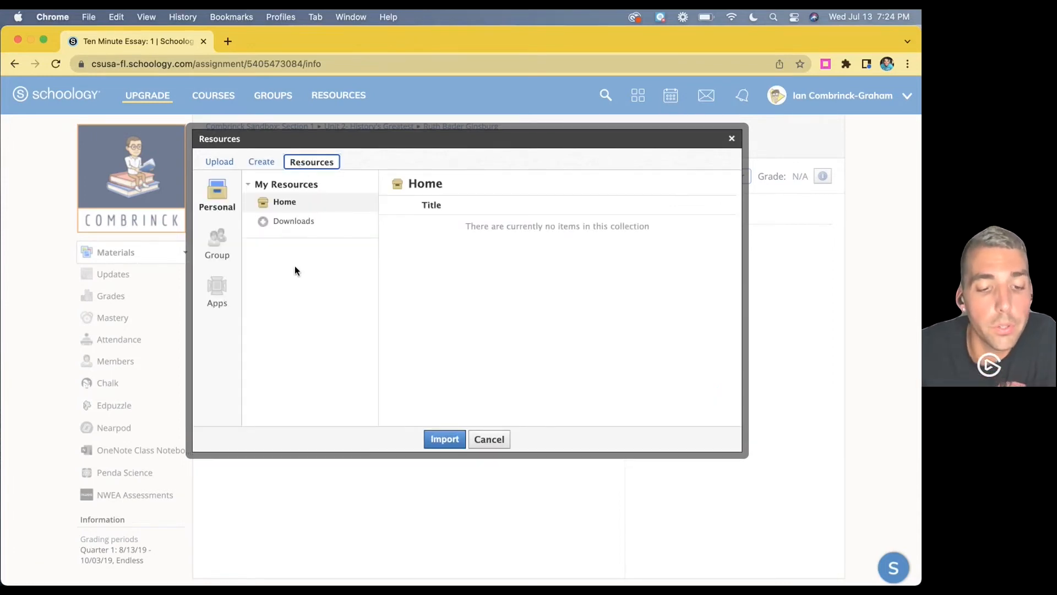
click(217, 291)
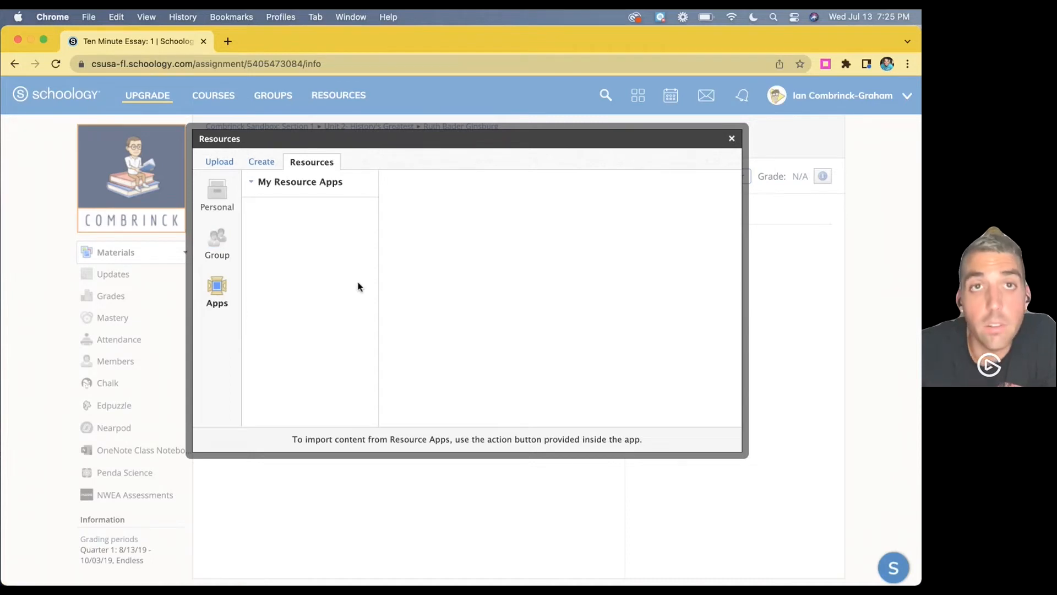
click(219, 167)
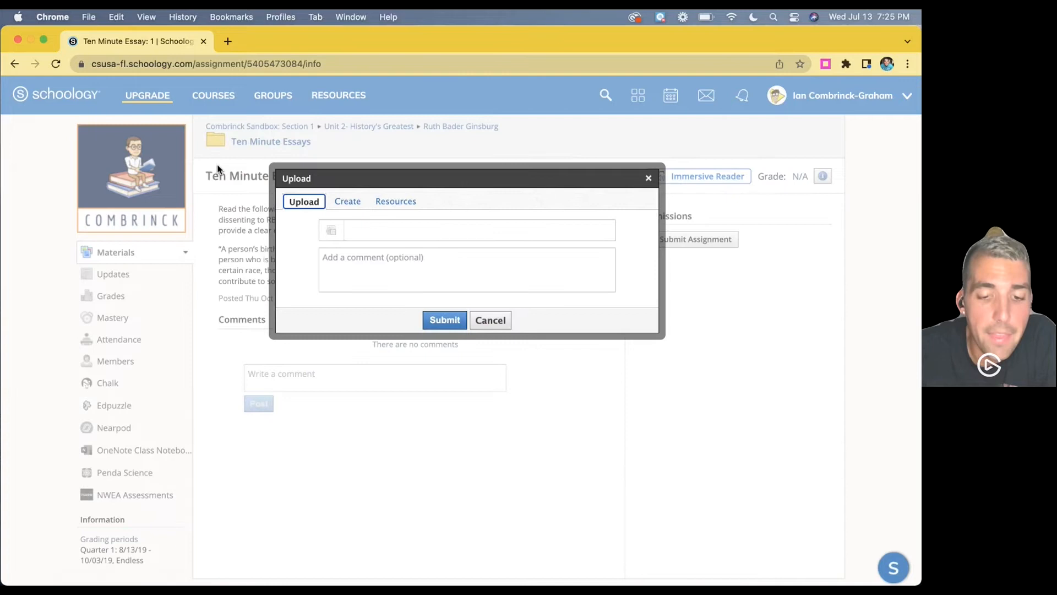
Submit "That is all" as created text for Ten Minute Essay: 1, and view the re-submission dialog before closing it.
click(452, 320)
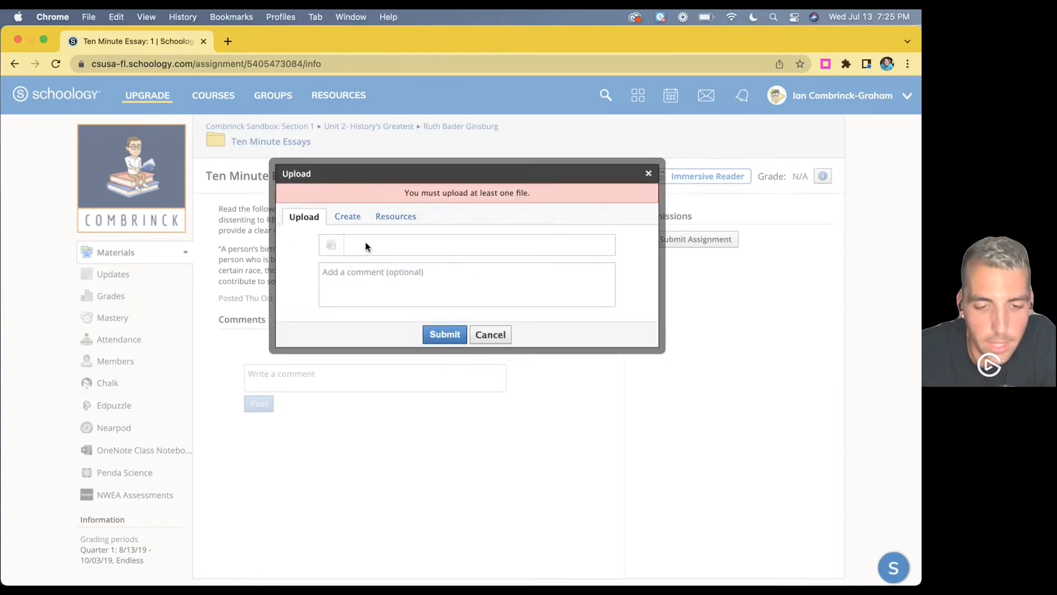
click(345, 216)
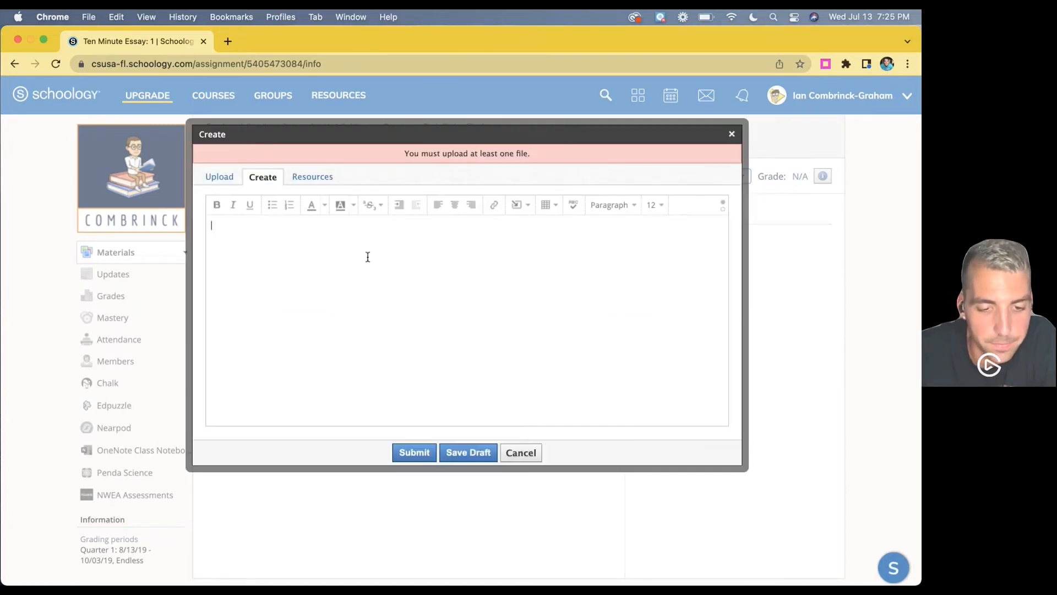
text(The)
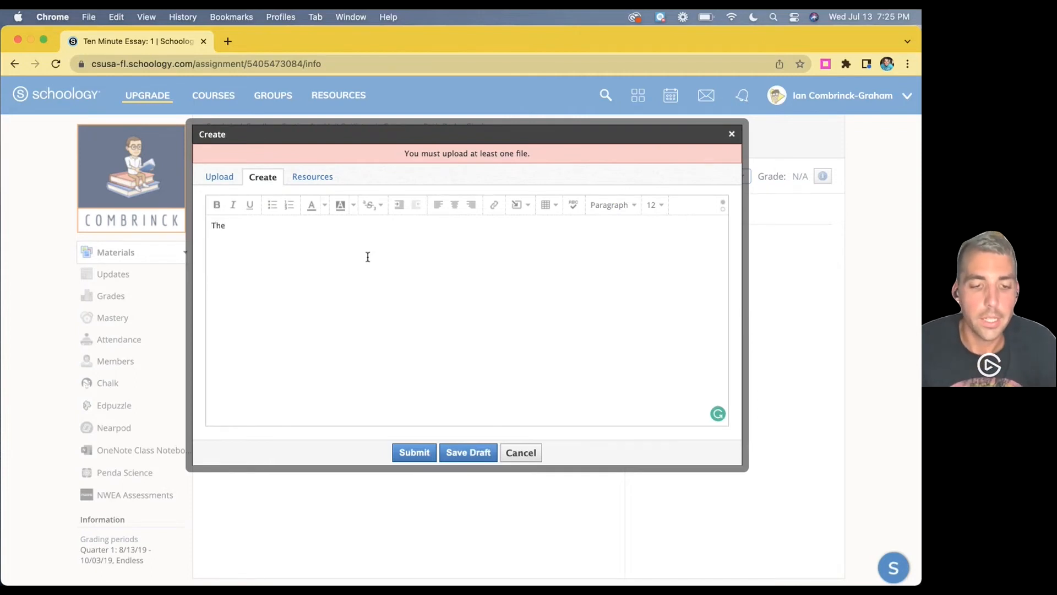
text(at )
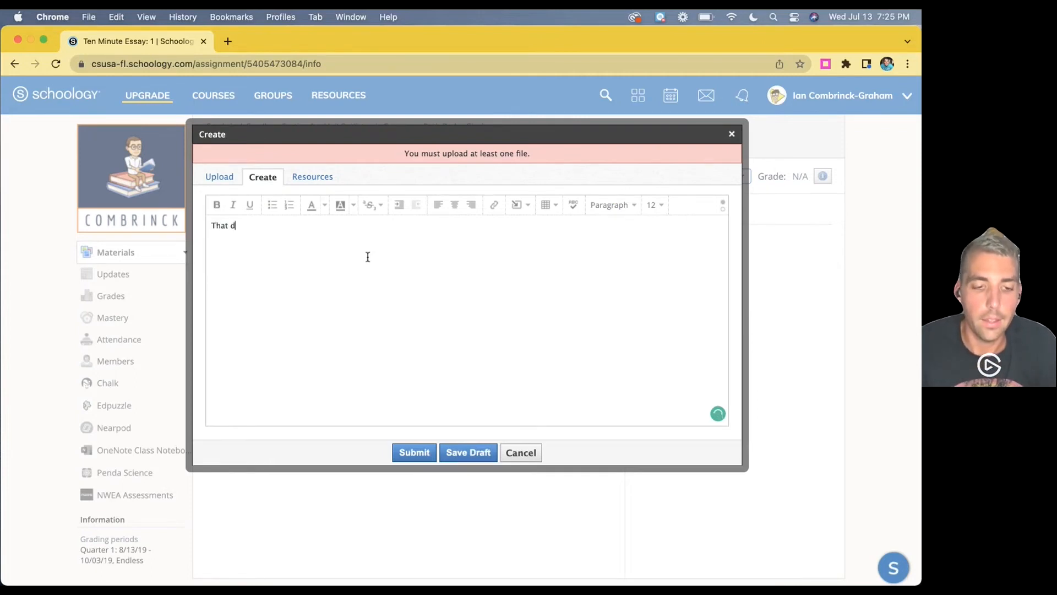
text(is all)
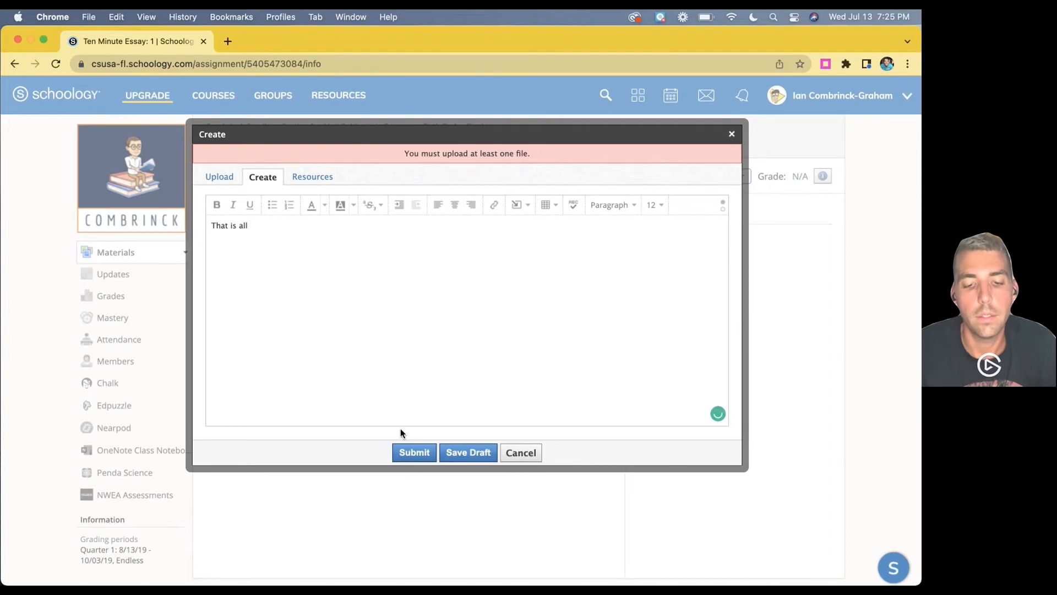
click(414, 453)
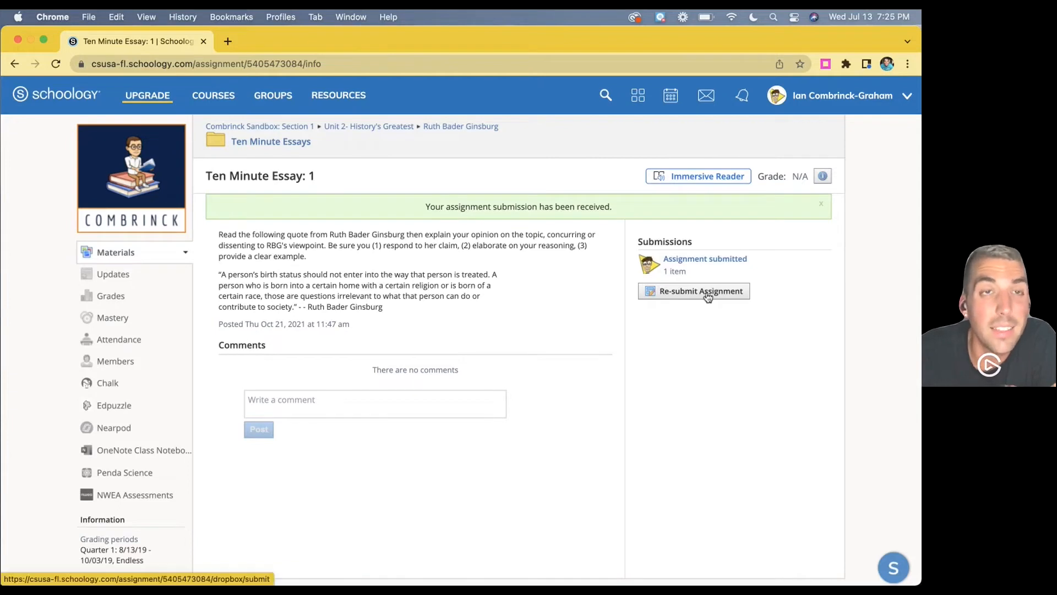
click(709, 298)
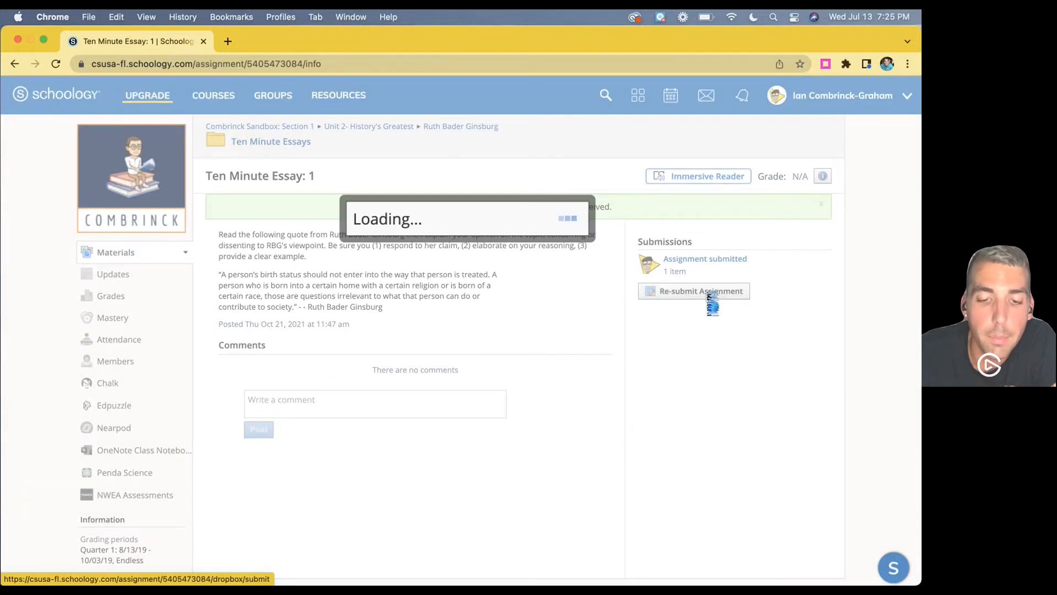
click(649, 178)
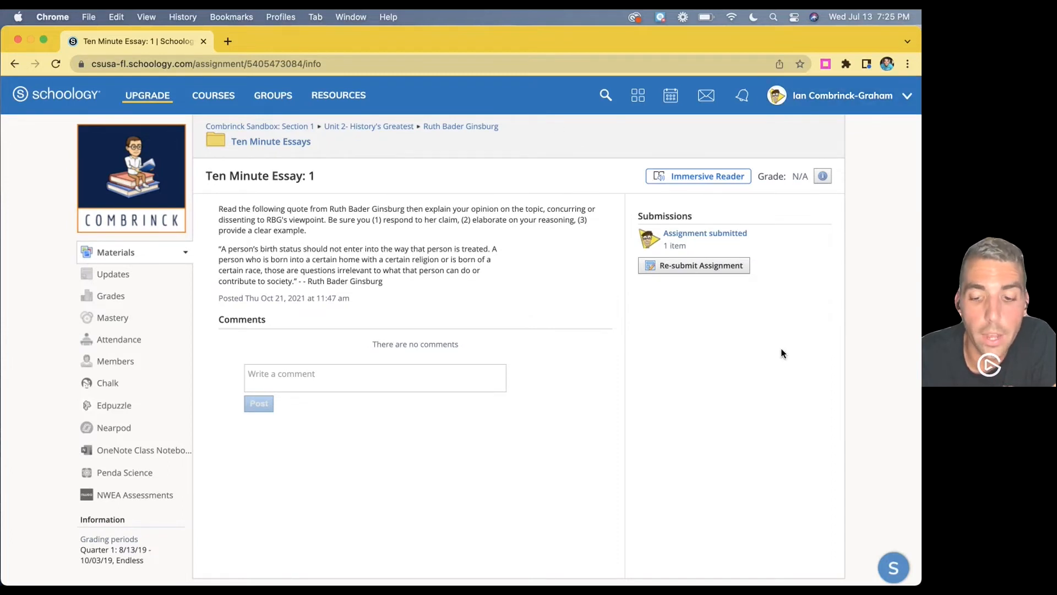
Switch to the teacher account and open the Practice Lesson folder in the Schoology Training: 101 course.
click(843, 105)
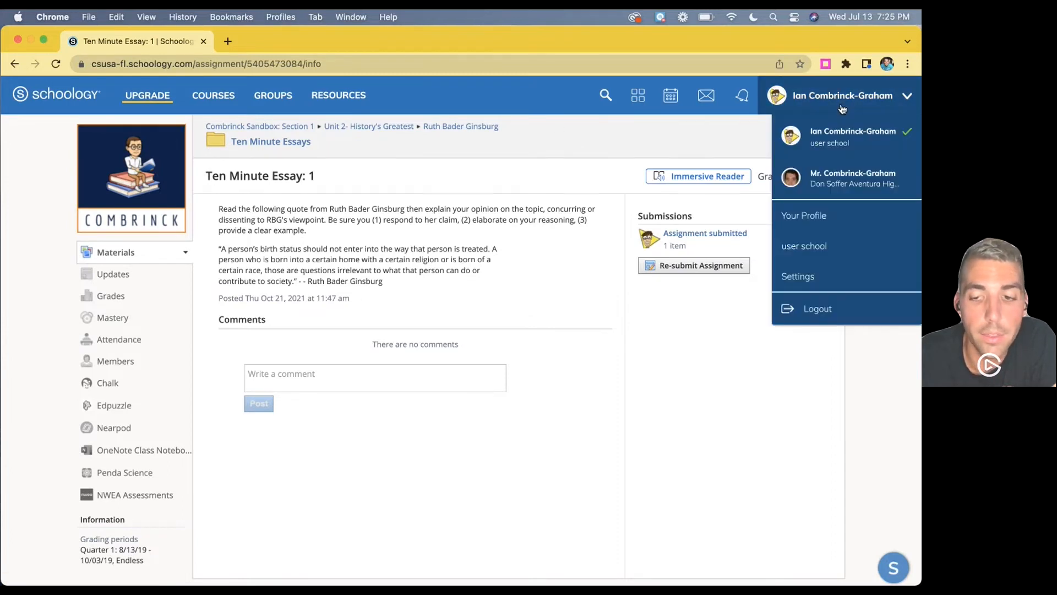
click(829, 176)
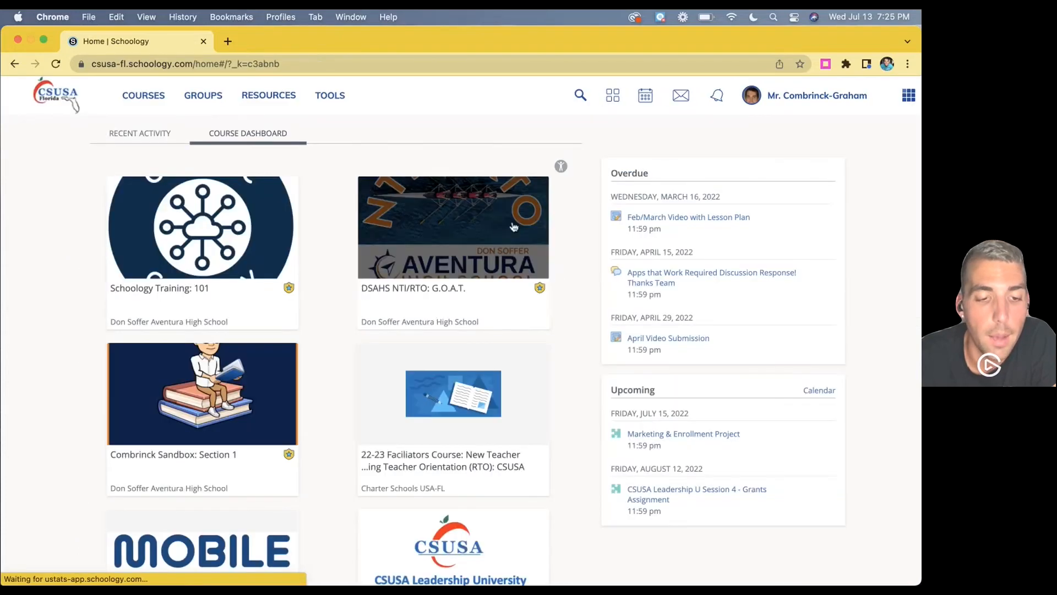
click(262, 232)
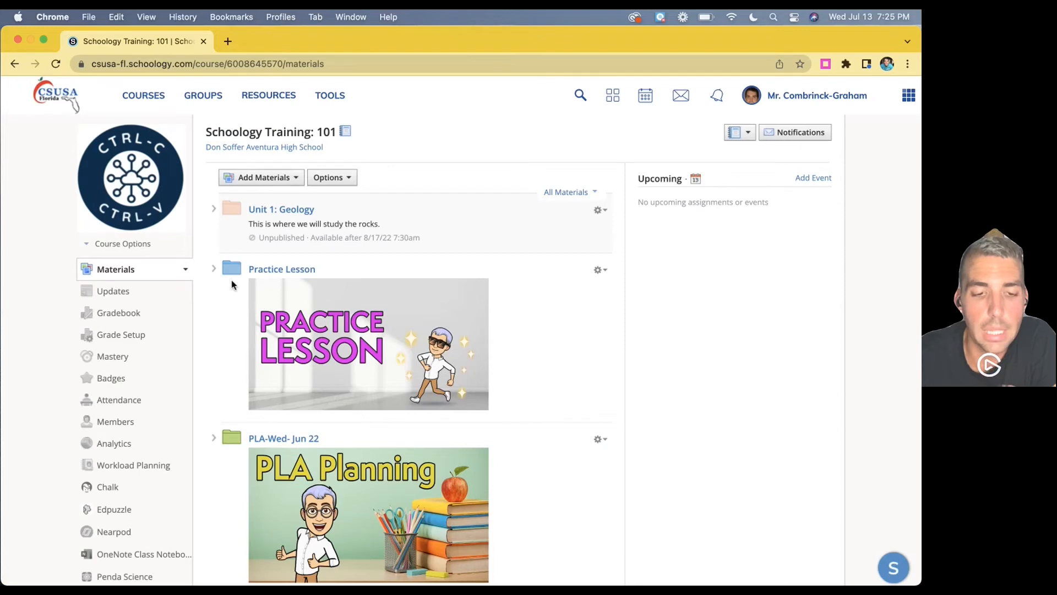
click(270, 269)
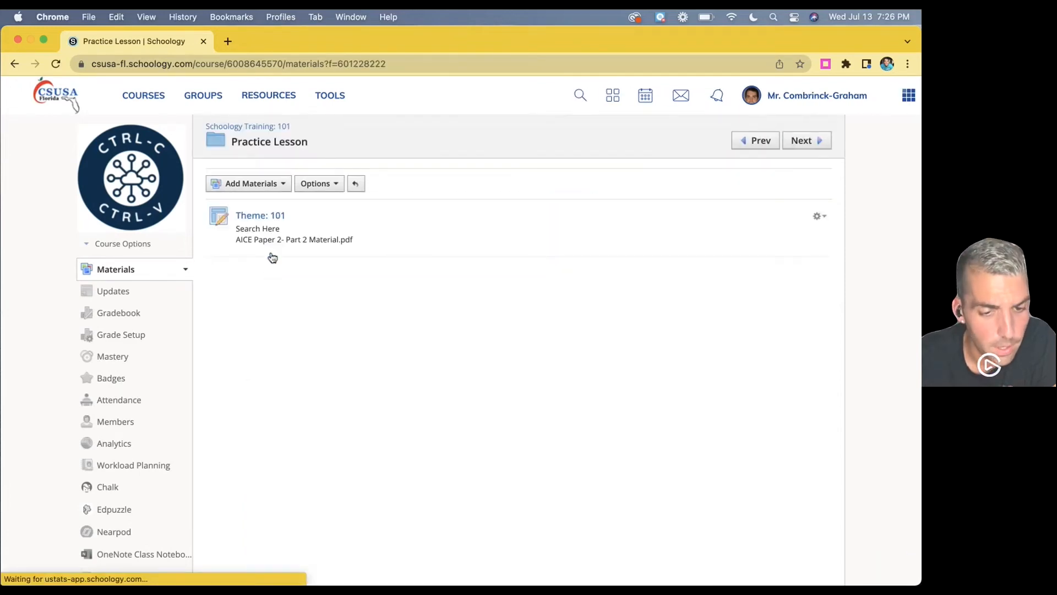
Add the Bitmoji PNG image from the Desktop as a file material in the Practice Lesson folder.
click(260, 185)
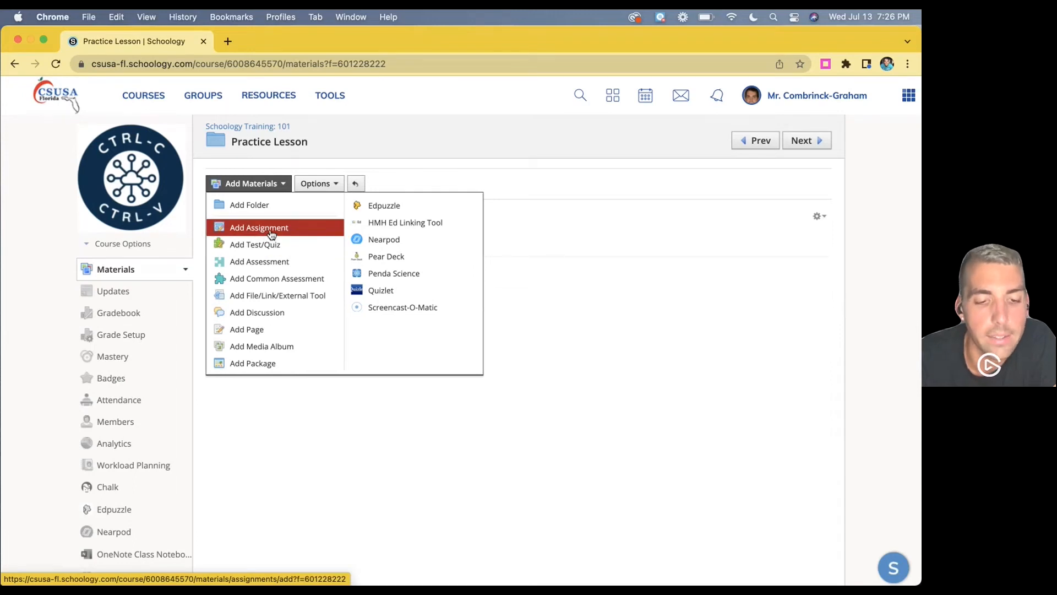
click(271, 297)
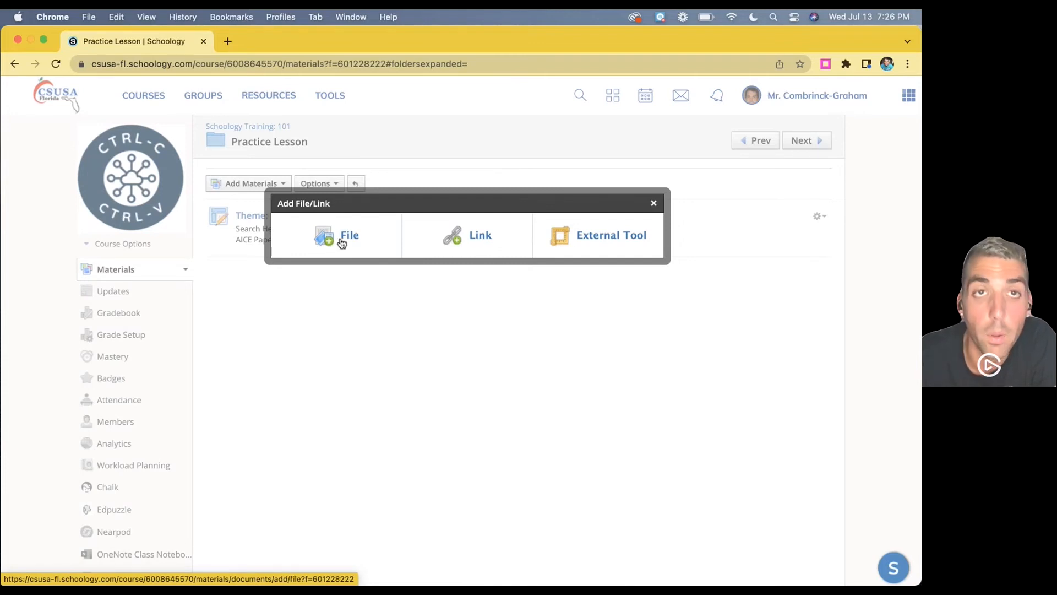
click(341, 243)
click(377, 219)
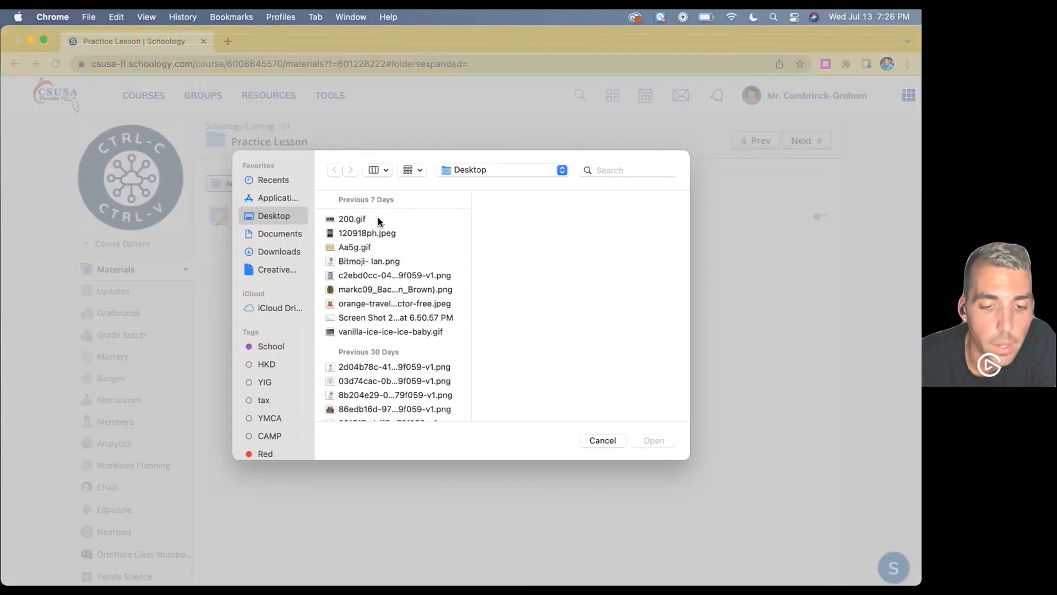
click(363, 261)
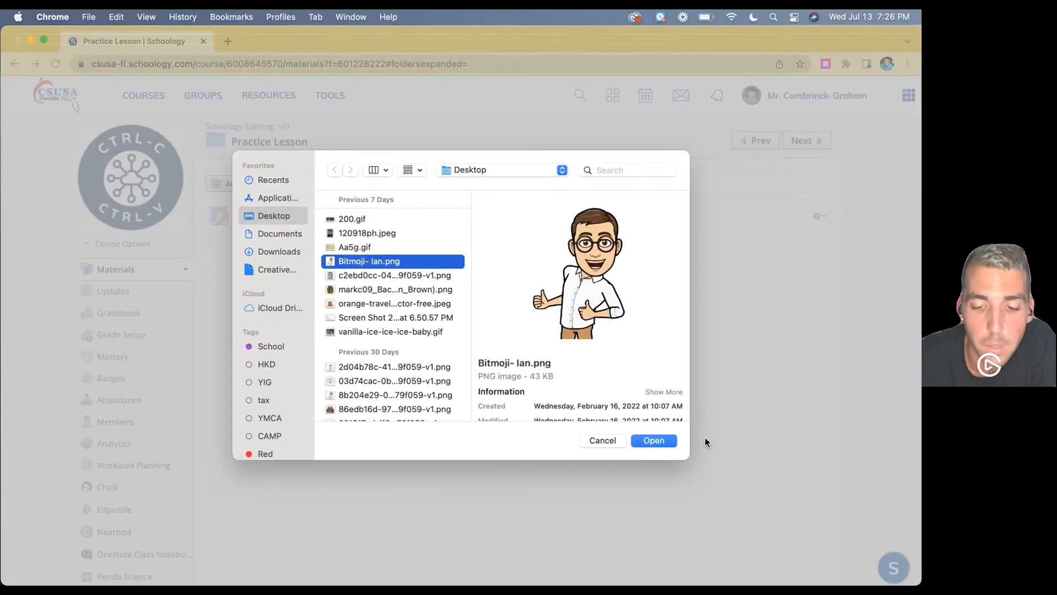
click(655, 440)
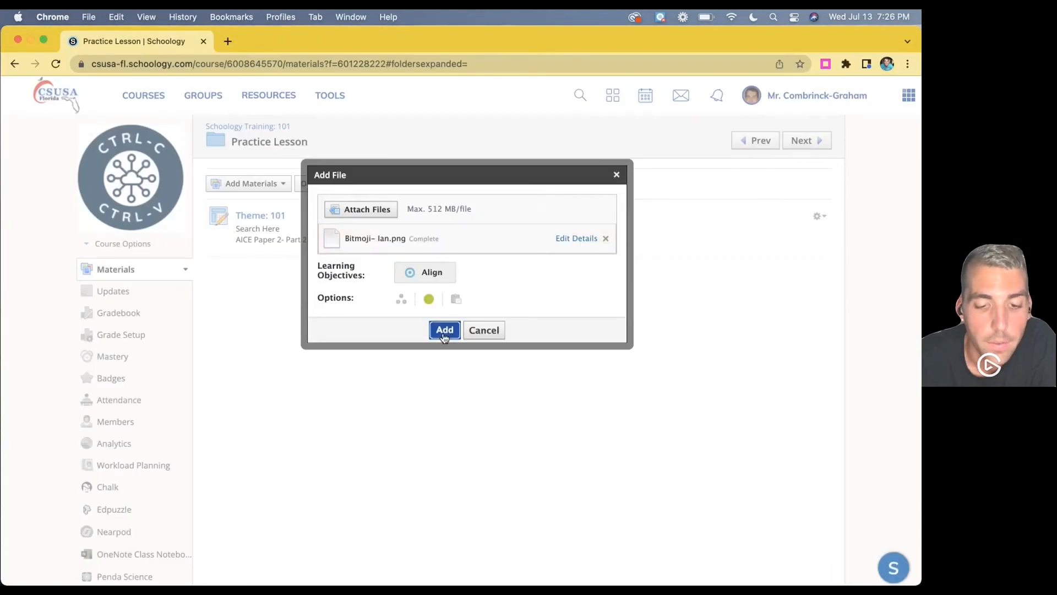
click(444, 334)
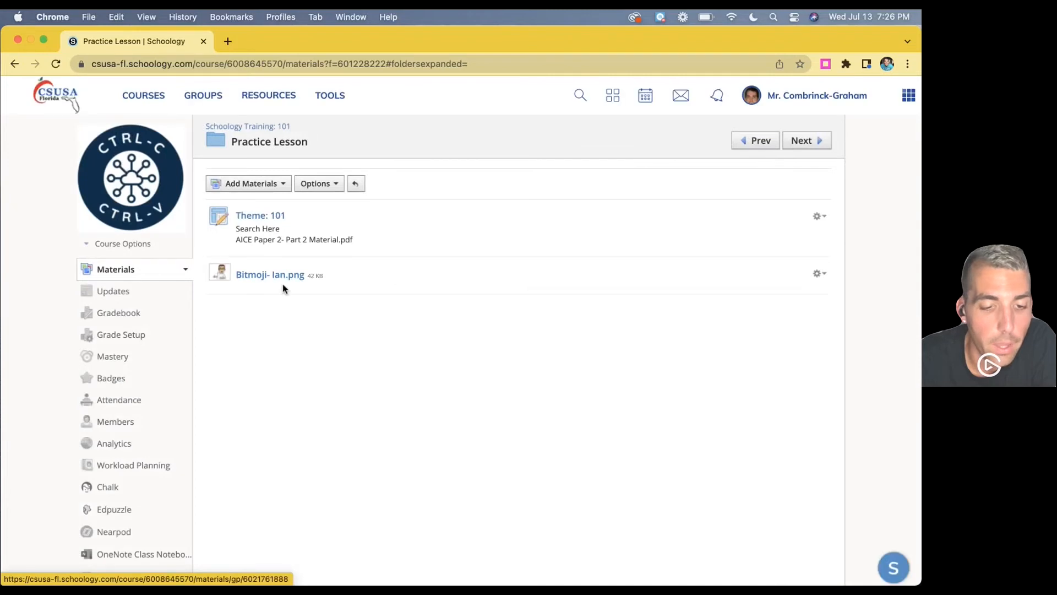
Add a link to google.com titled "google" below the Bitmoji image in the Practice Lesson folder.
click(272, 296)
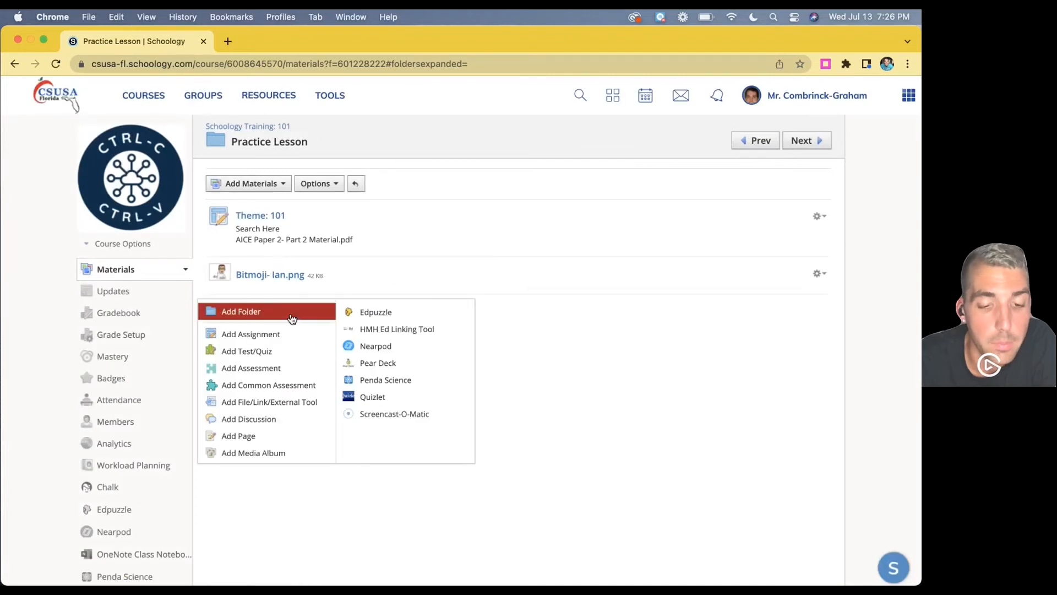
click(263, 403)
click(474, 223)
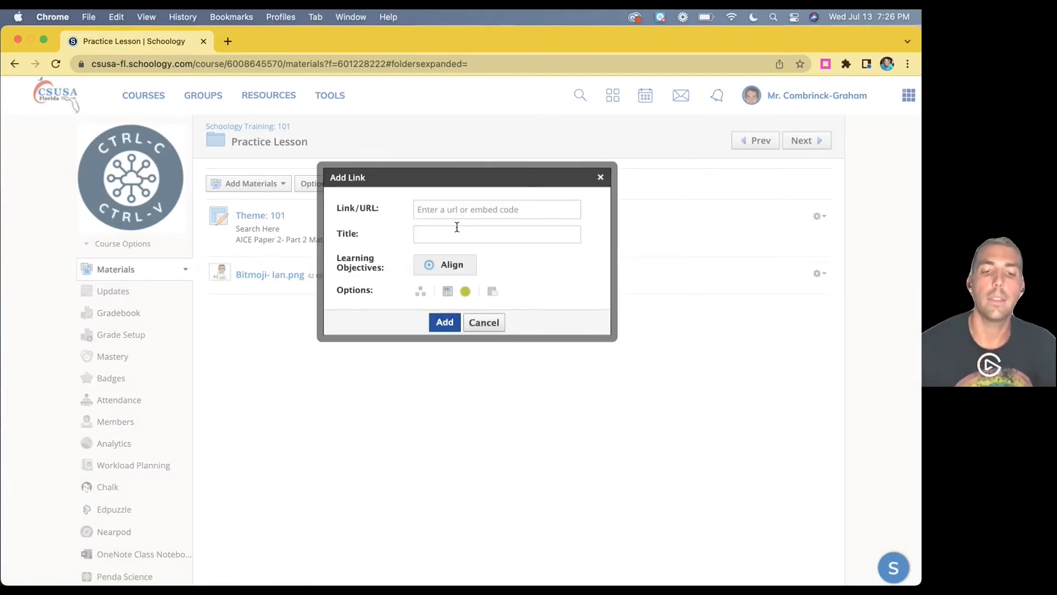
click(455, 211)
text(google.com)
click(432, 237)
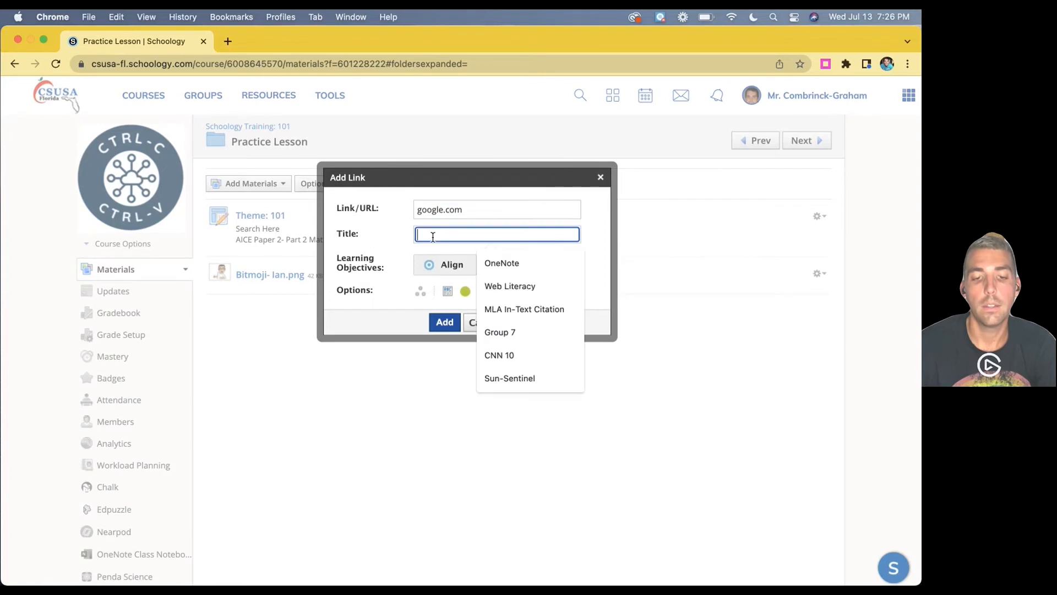
text(google.c)
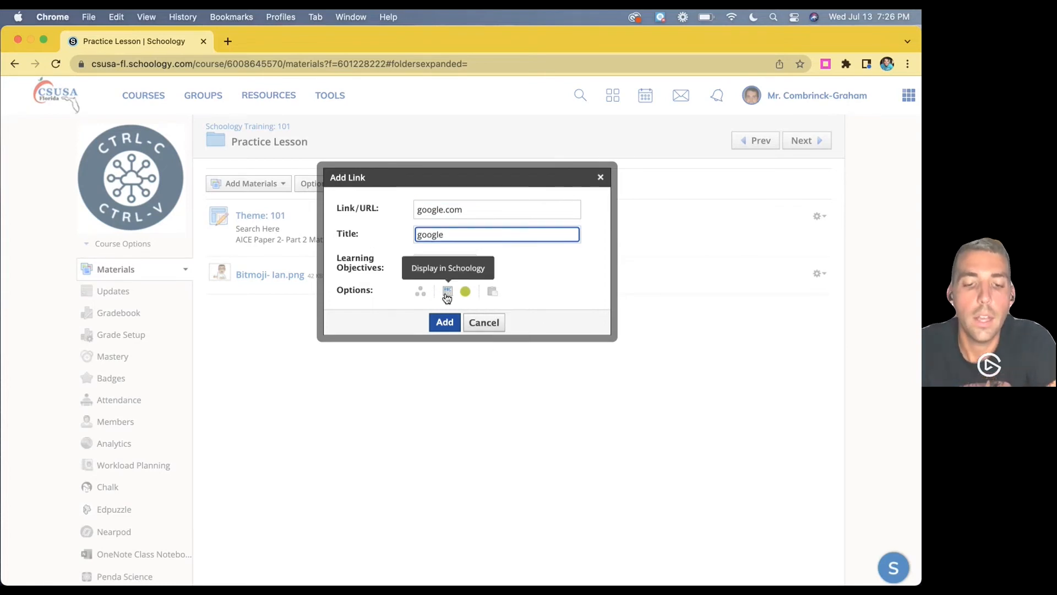
click(445, 322)
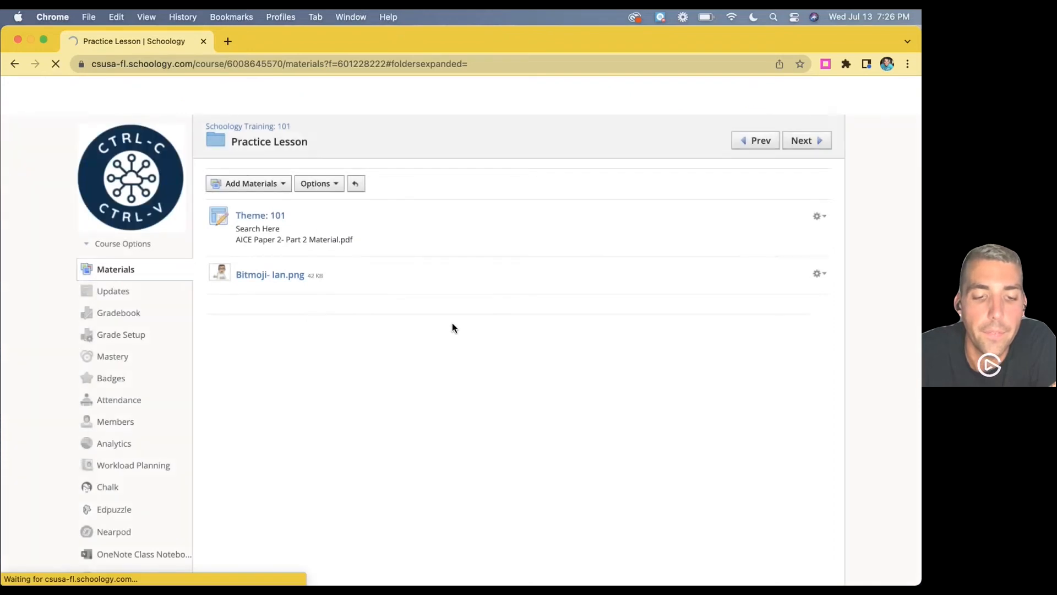
View the google link material, follow it through the redirect notice to the external site, and return to the Practice Lesson folder.
click(251, 315)
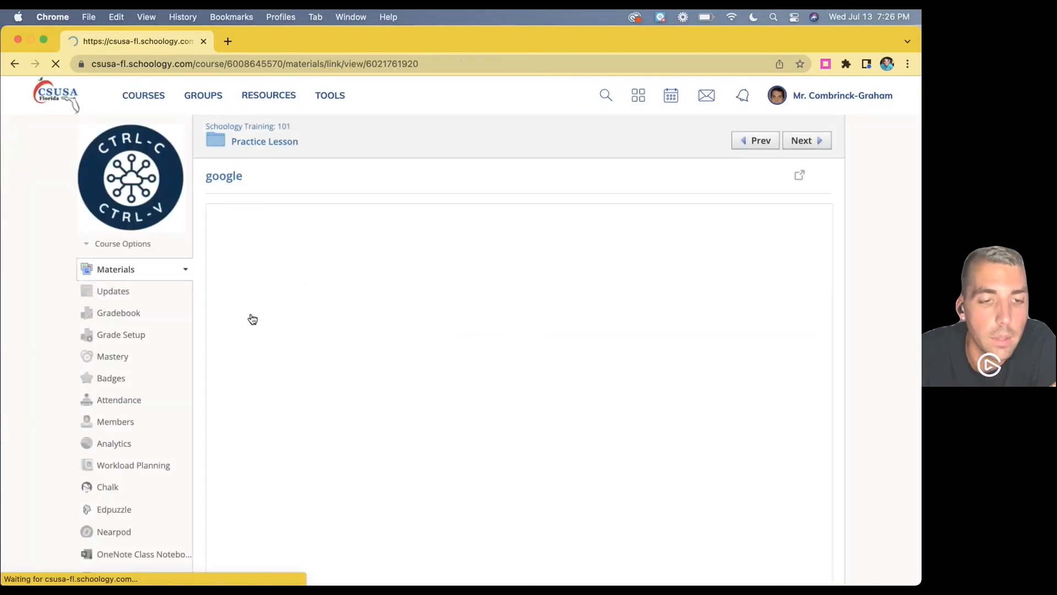
scroll(452, 223, down, 3)
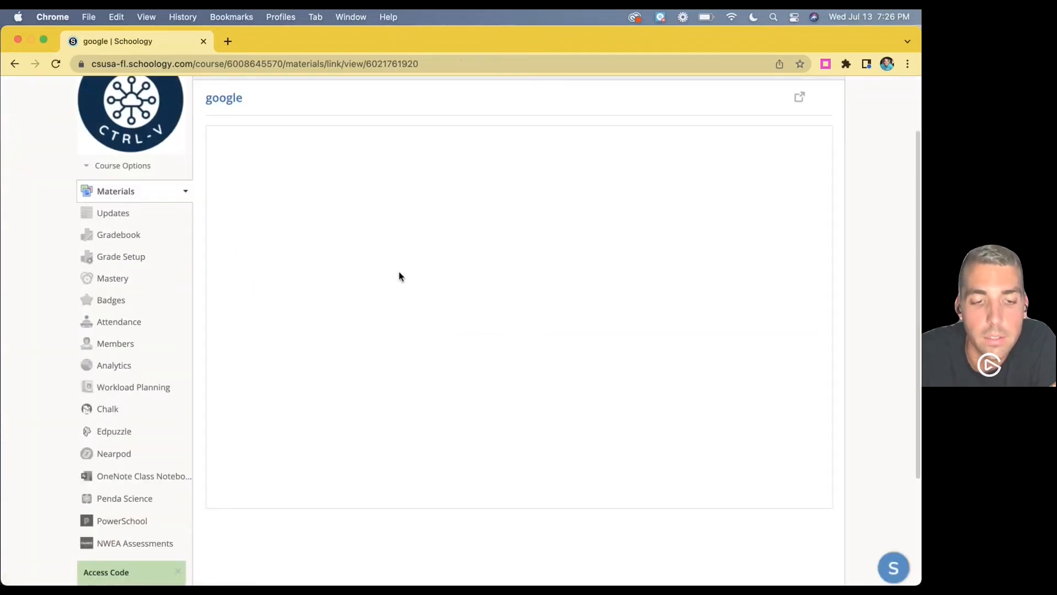
scroll(597, 314, up, 2)
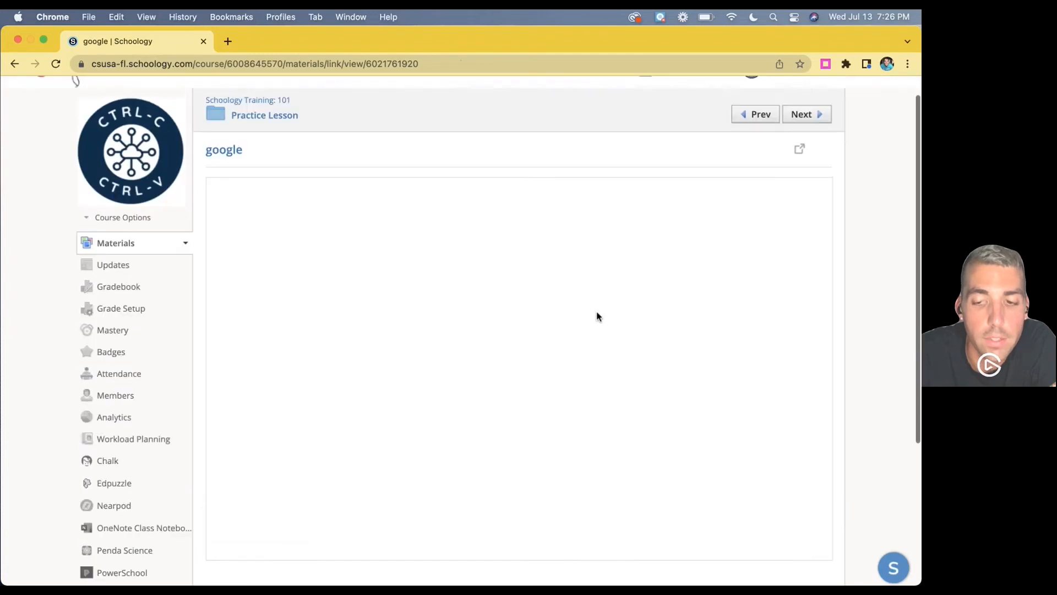
click(799, 150)
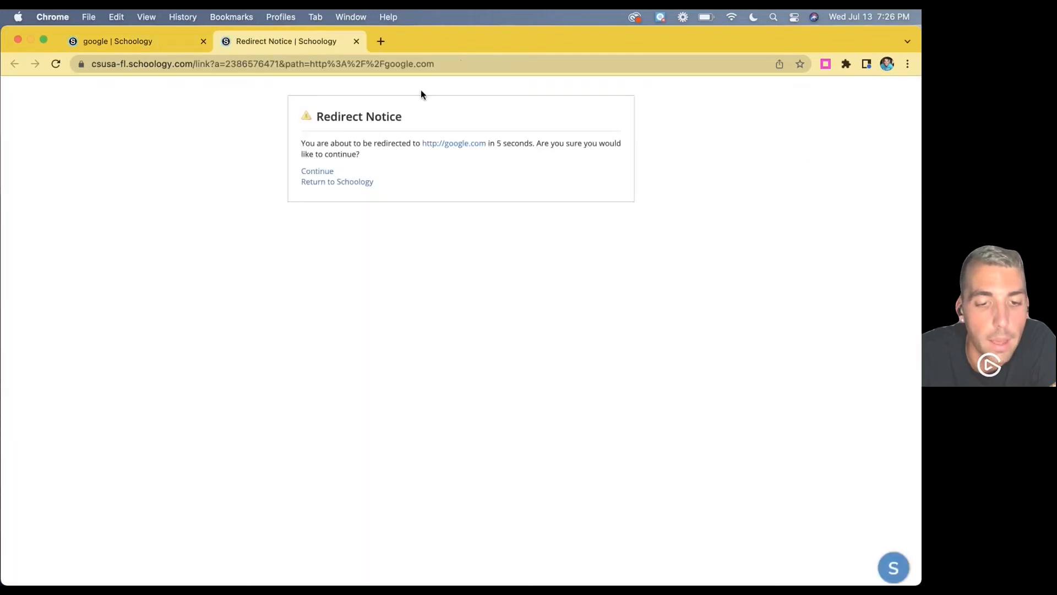
click(323, 171)
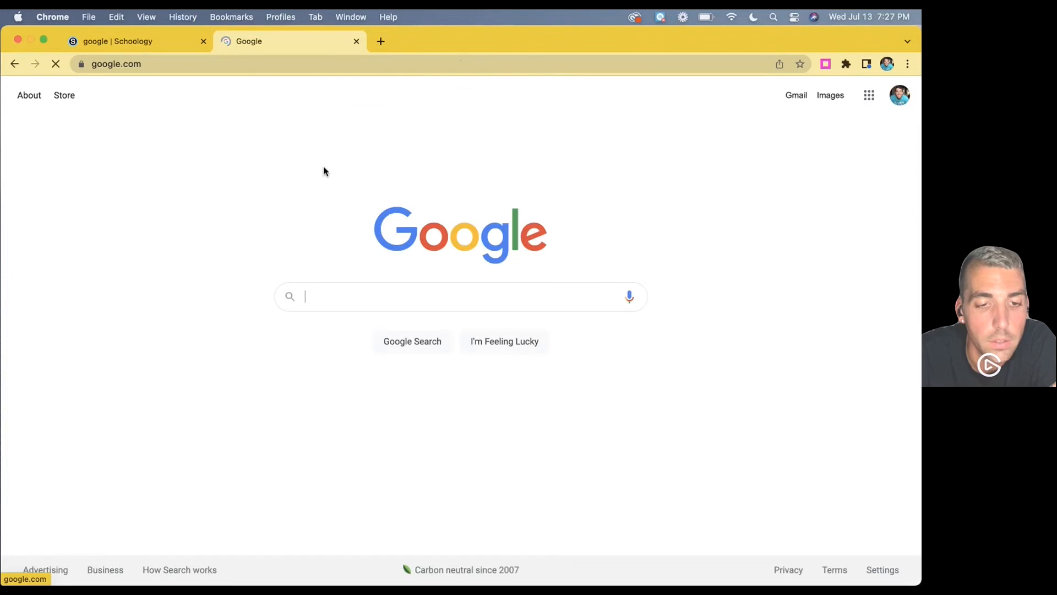
click(171, 43)
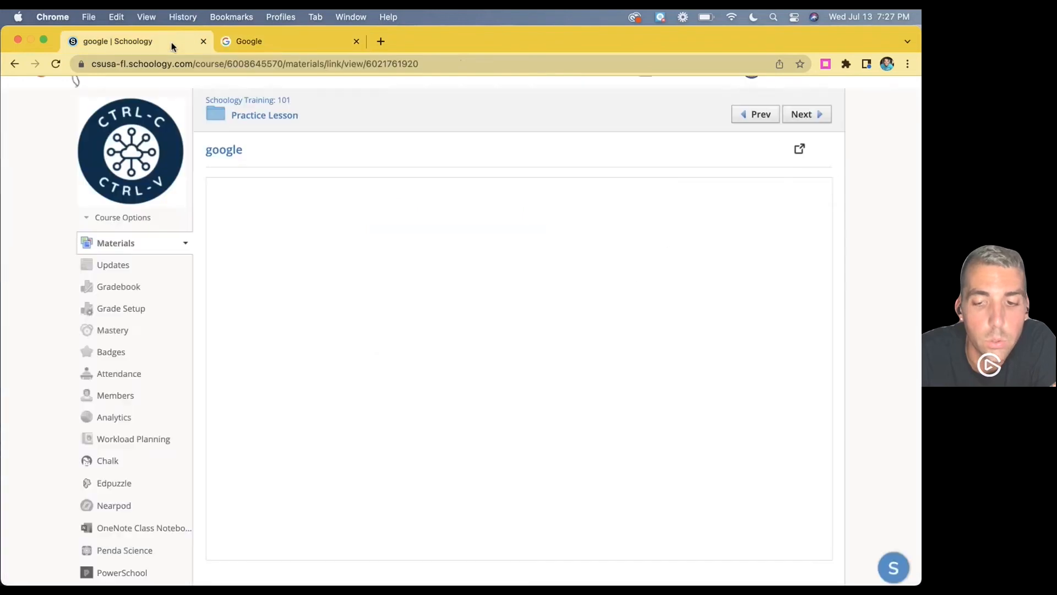
click(284, 118)
Examine the form for adding an external tool below the google link, and close it without adding one.
click(294, 337)
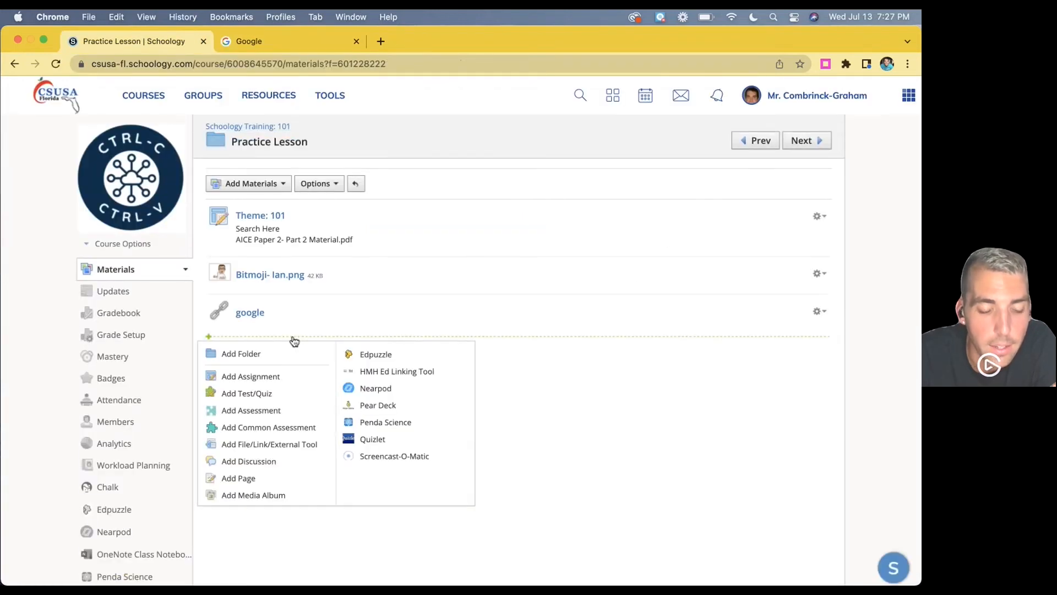
click(275, 444)
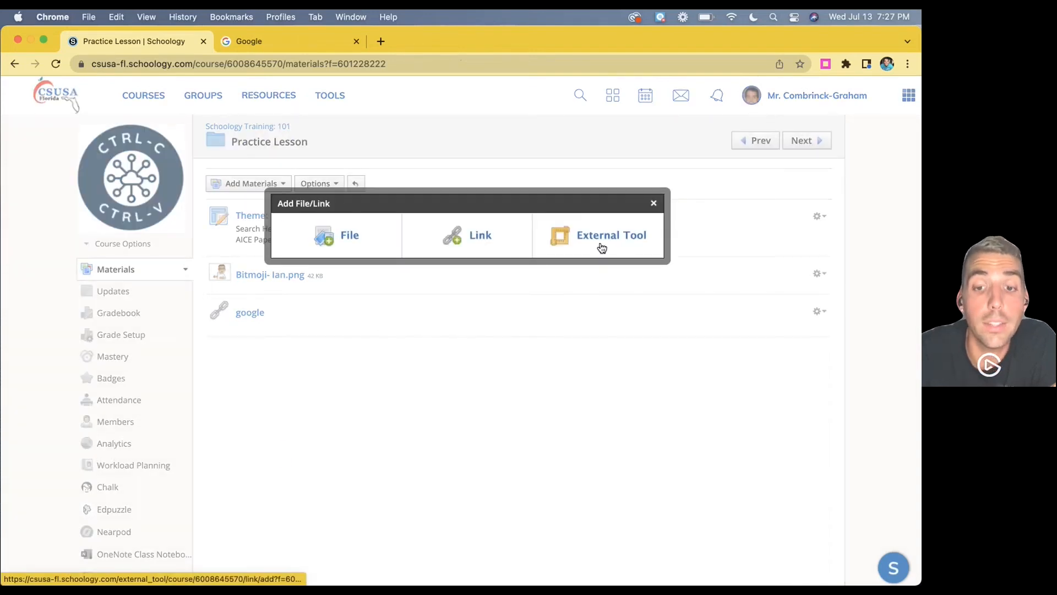
click(627, 234)
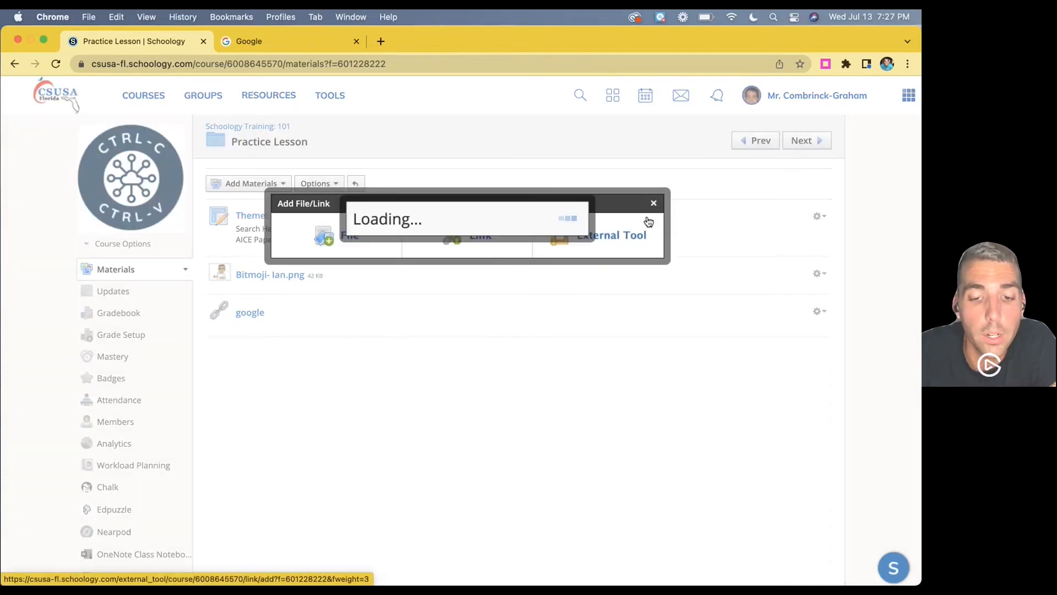
scroll(513, 244, down, 4)
scroll(514, 244, up, 5)
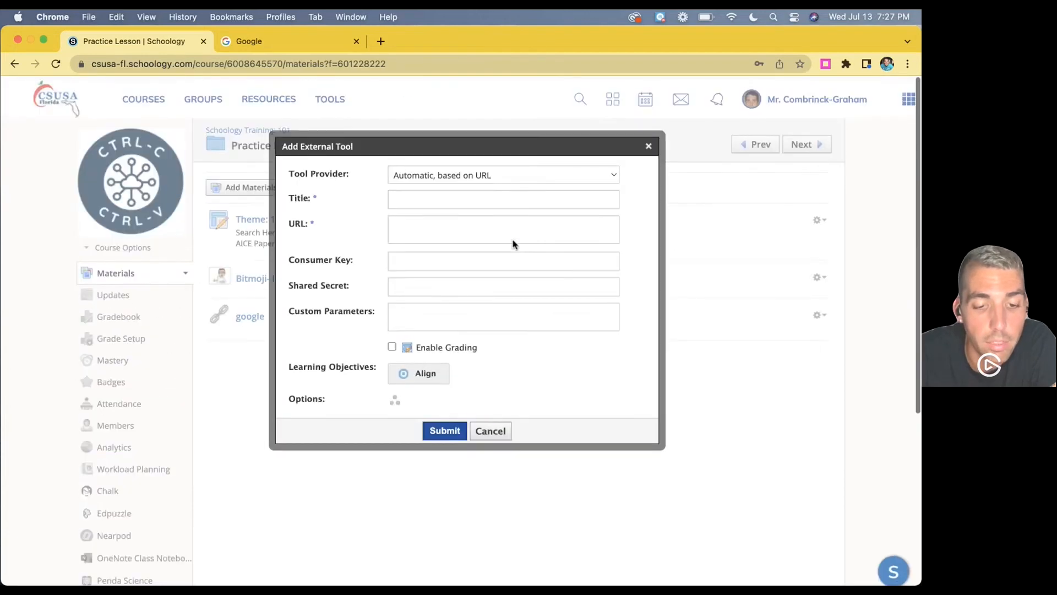
click(491, 431)
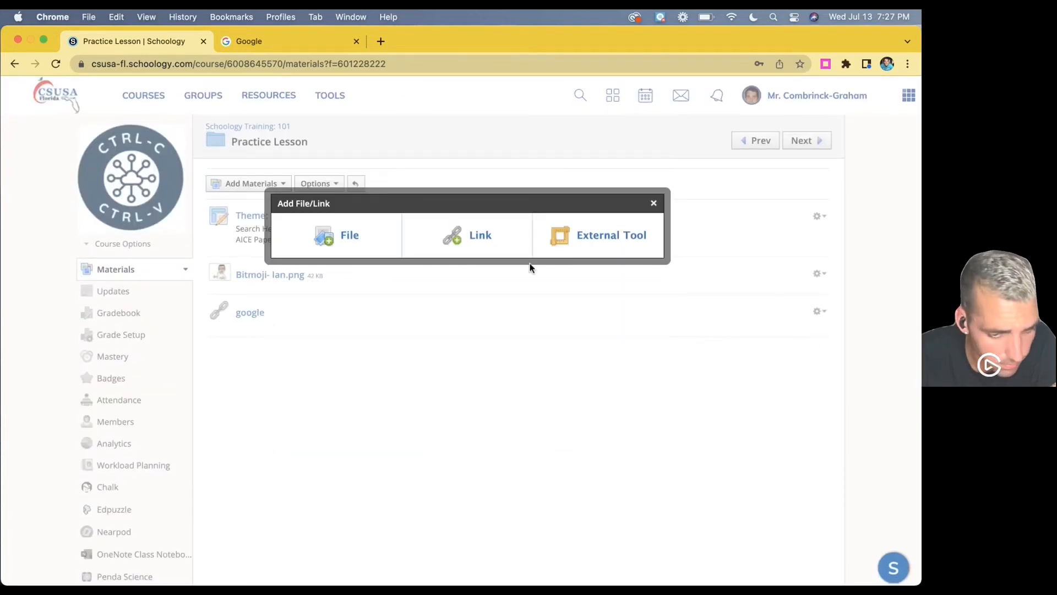
click(654, 203)
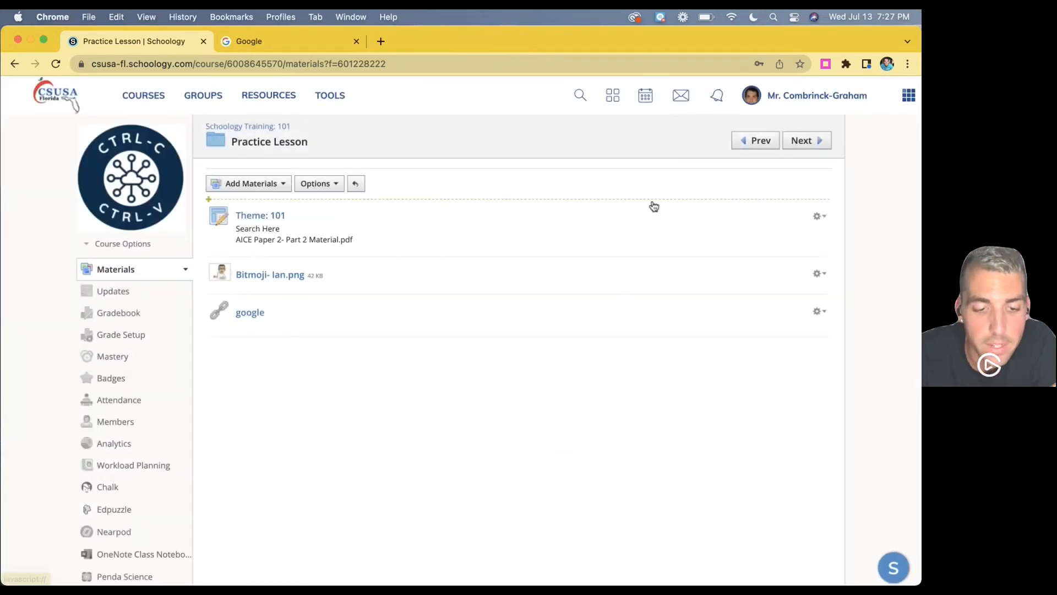
Start a new discussion in the Practice Lesson folder and title it "Title".
click(232, 184)
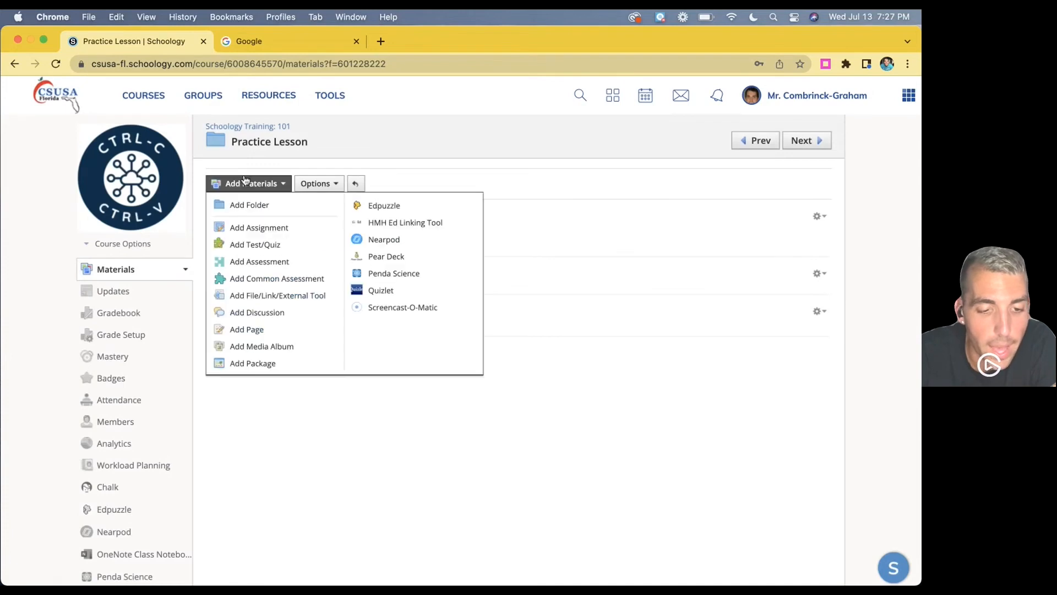
click(264, 311)
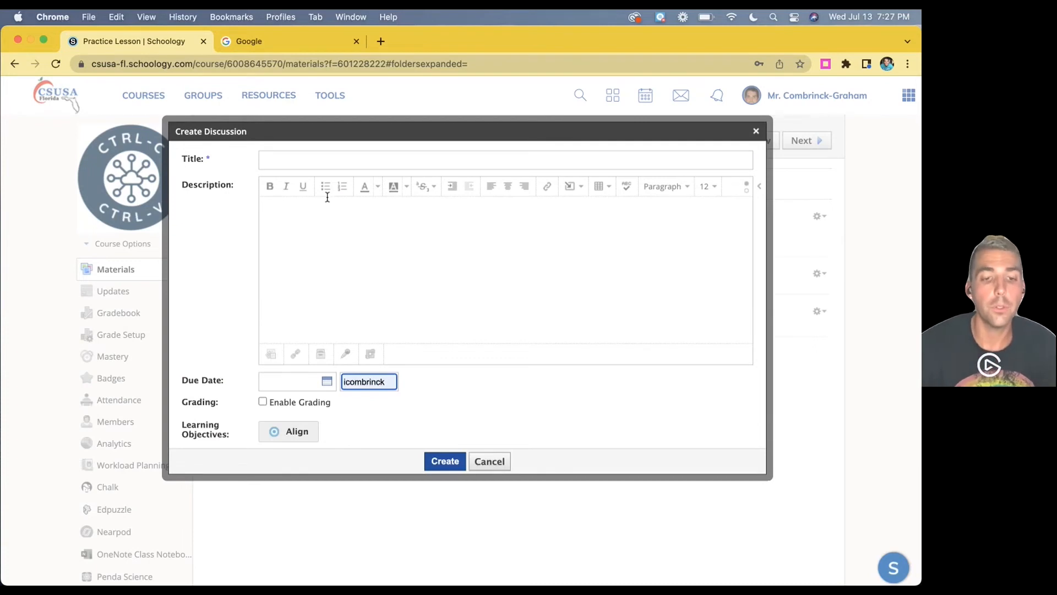
click(303, 166)
text(Title)
Enter the discussion description "Post a description of a theme within Romeo and Juliet.".
click(296, 214)
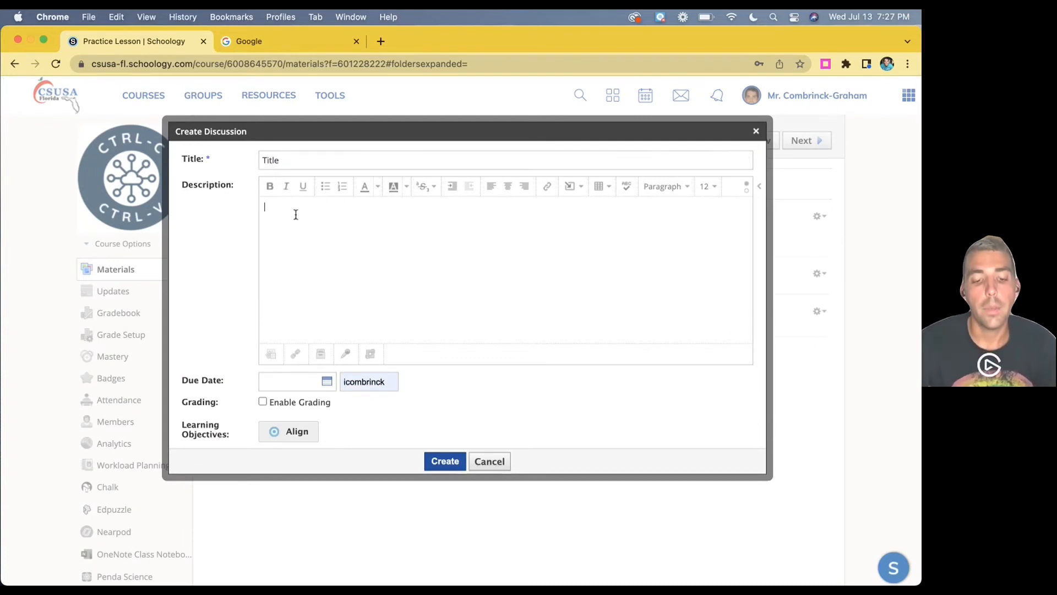
text(Post )
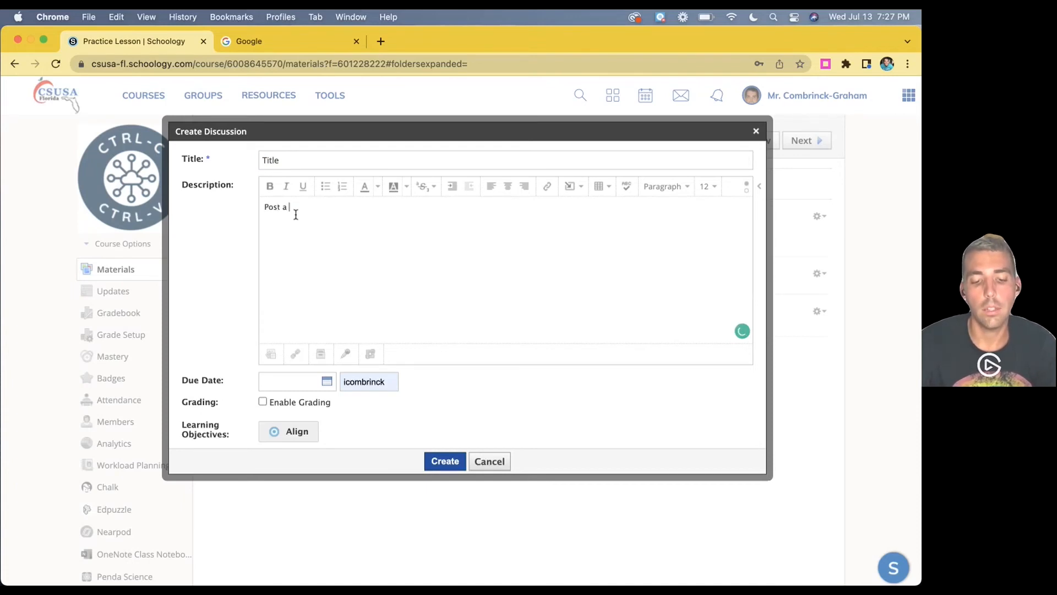
text(a description of )
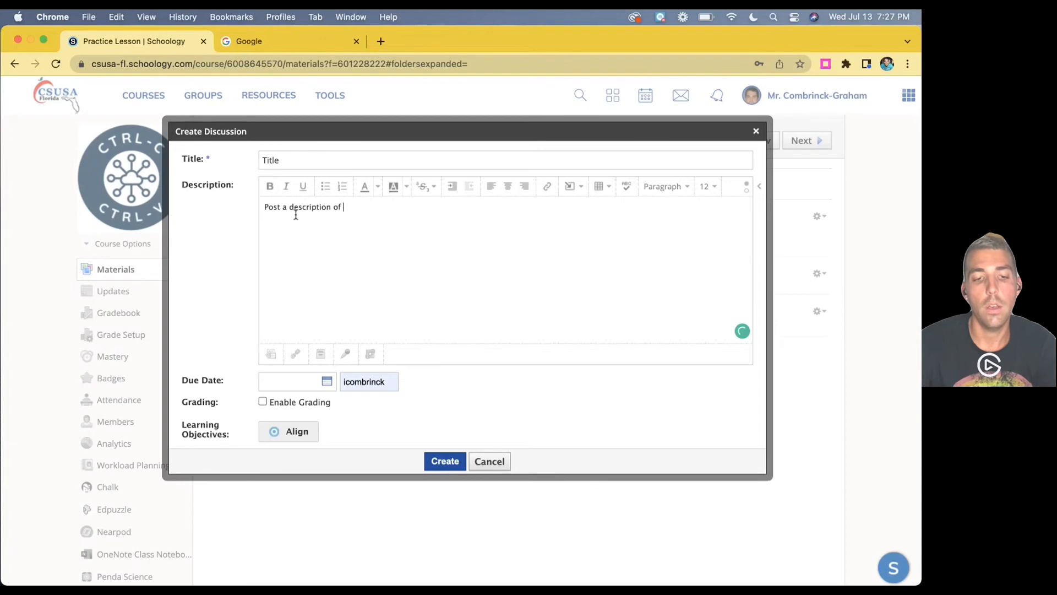
text(a )
text(th)
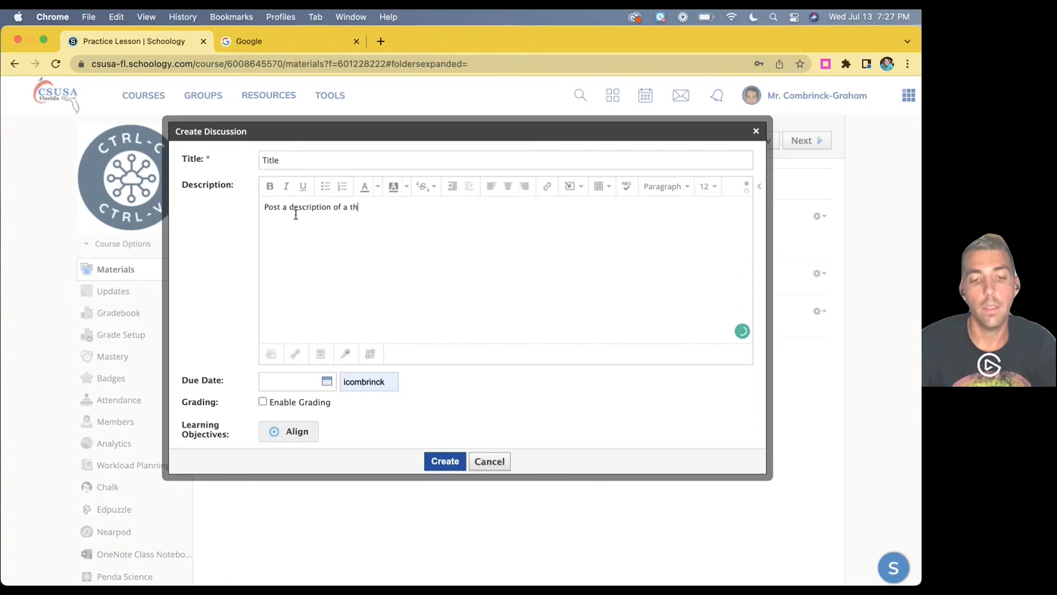
text(eme within)
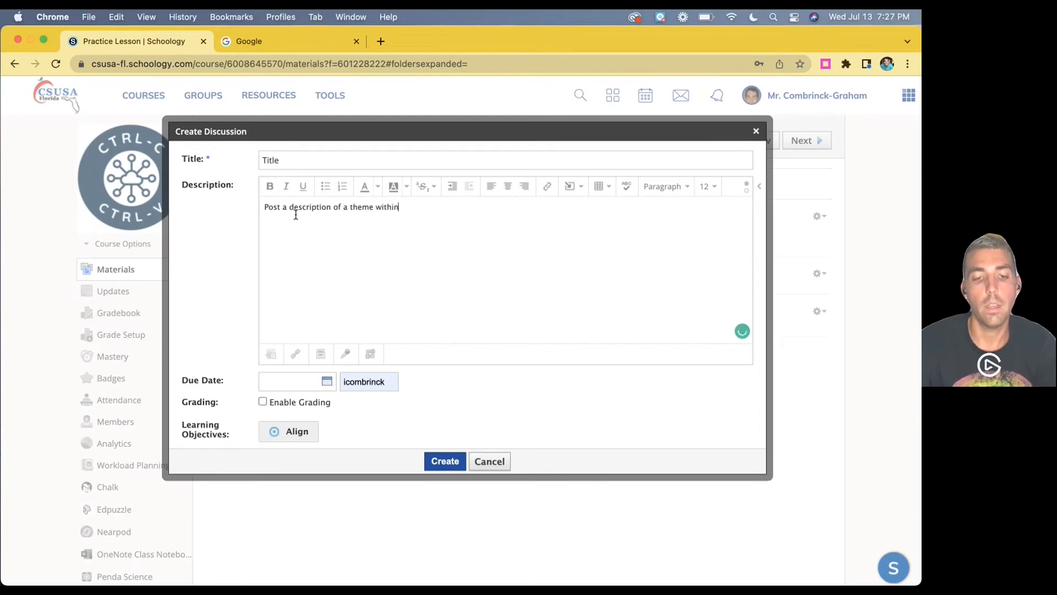
text( romeo and juliette)
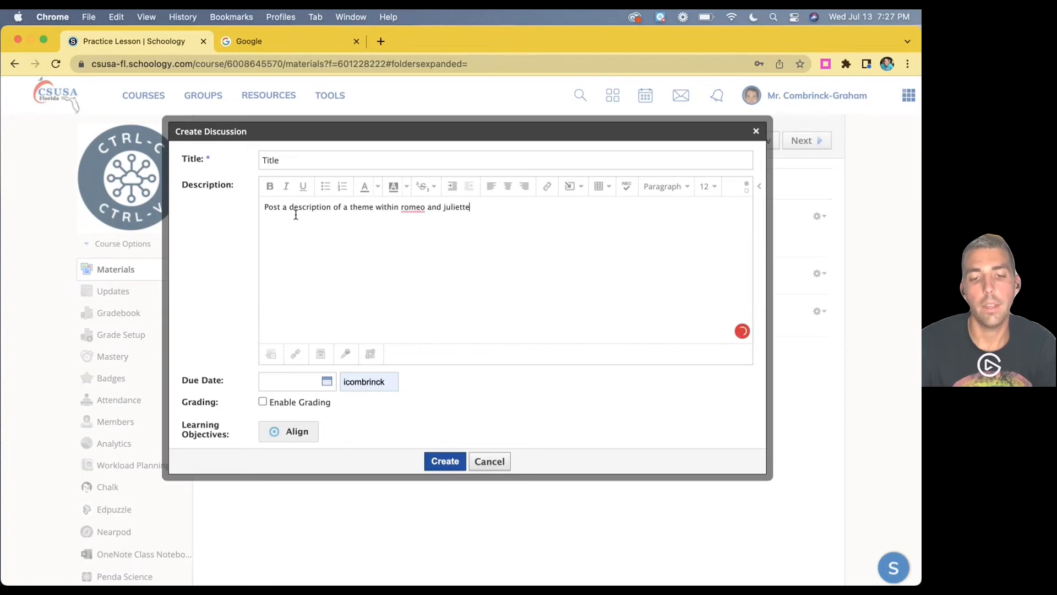
key(BackSpace)
key(BackSpace)
text(uliet)
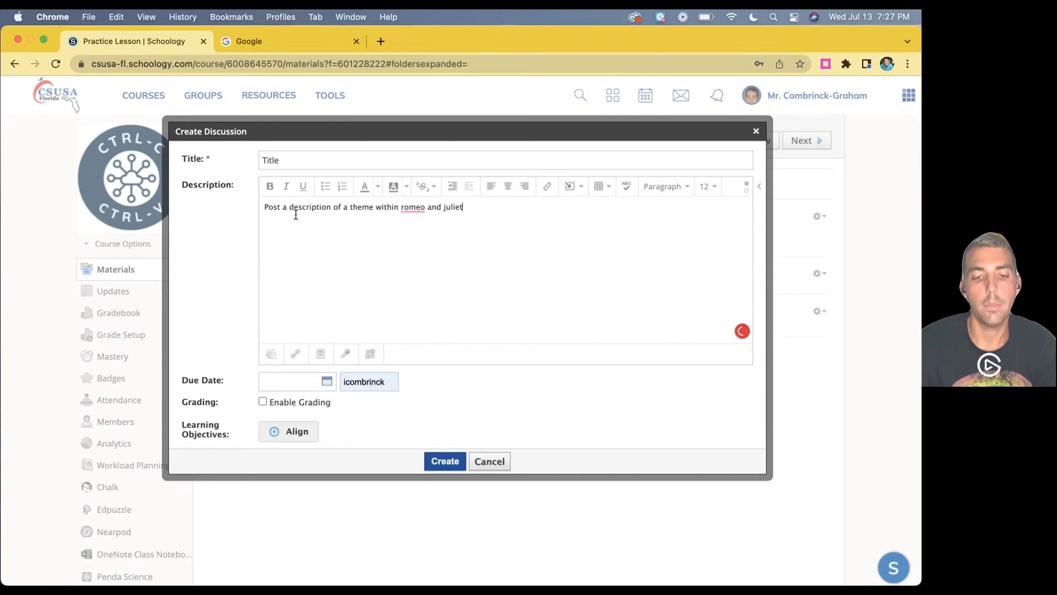
click(405, 209)
key(BackSpace)
text(R)
click(448, 208)
text(J)
key(BackSpace)
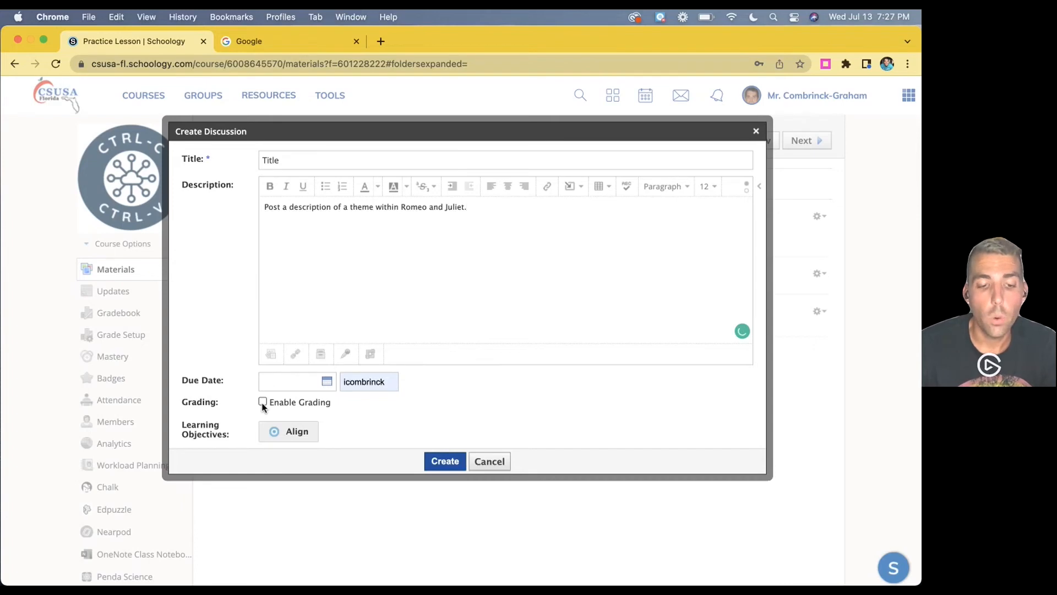
Set the discussion to require members to post before revealing other responses.
scroll(262, 406, down, 1)
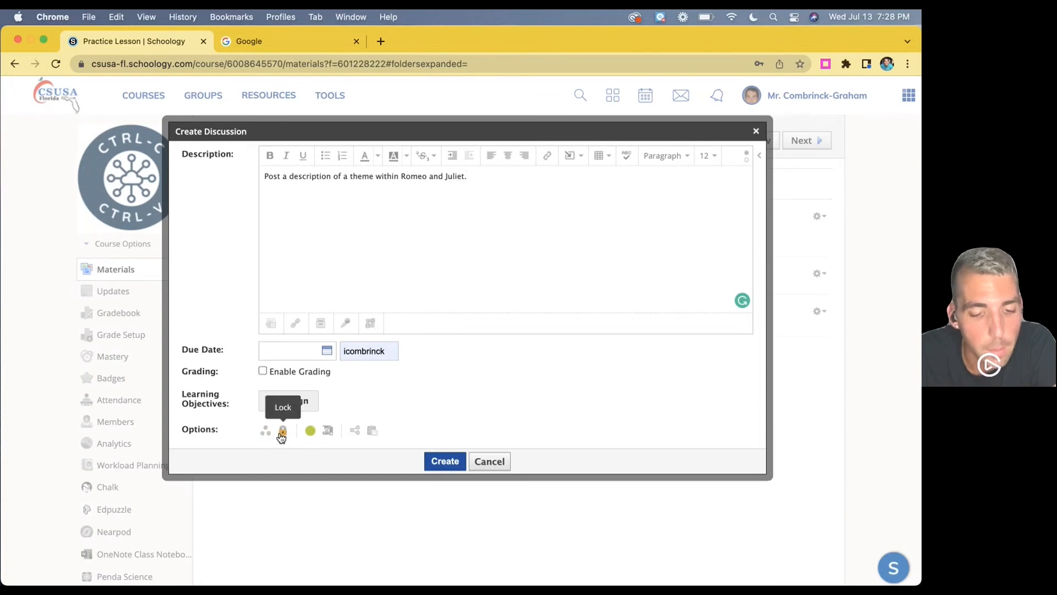
click(328, 432)
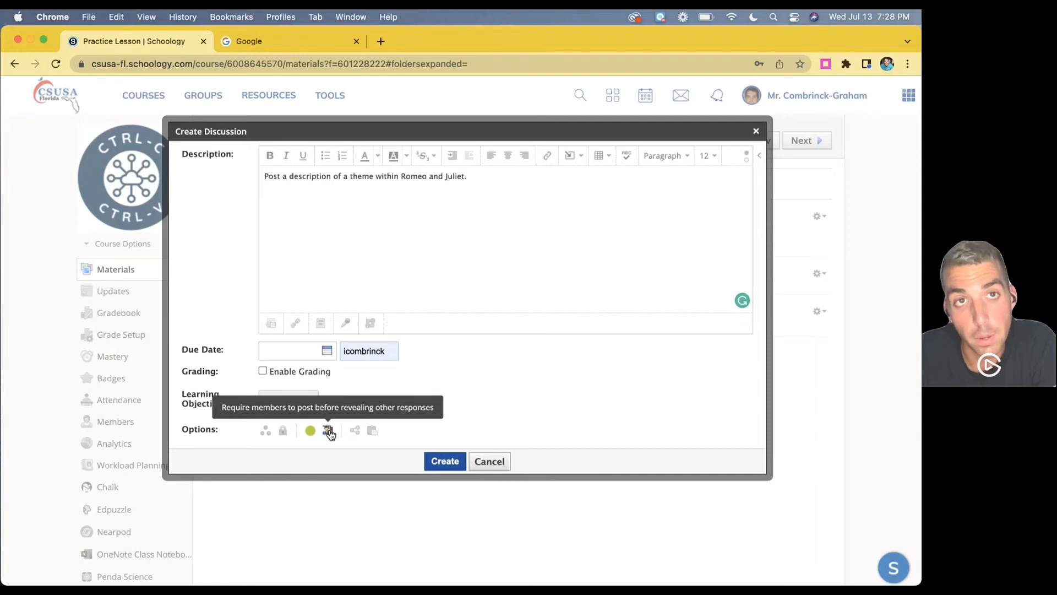
click(329, 431)
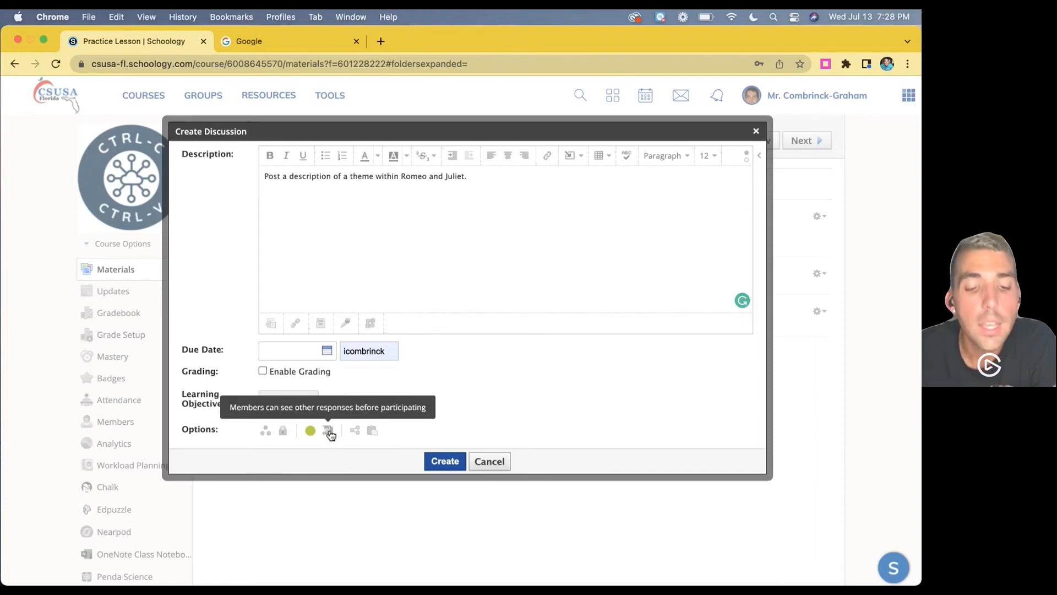
click(331, 435)
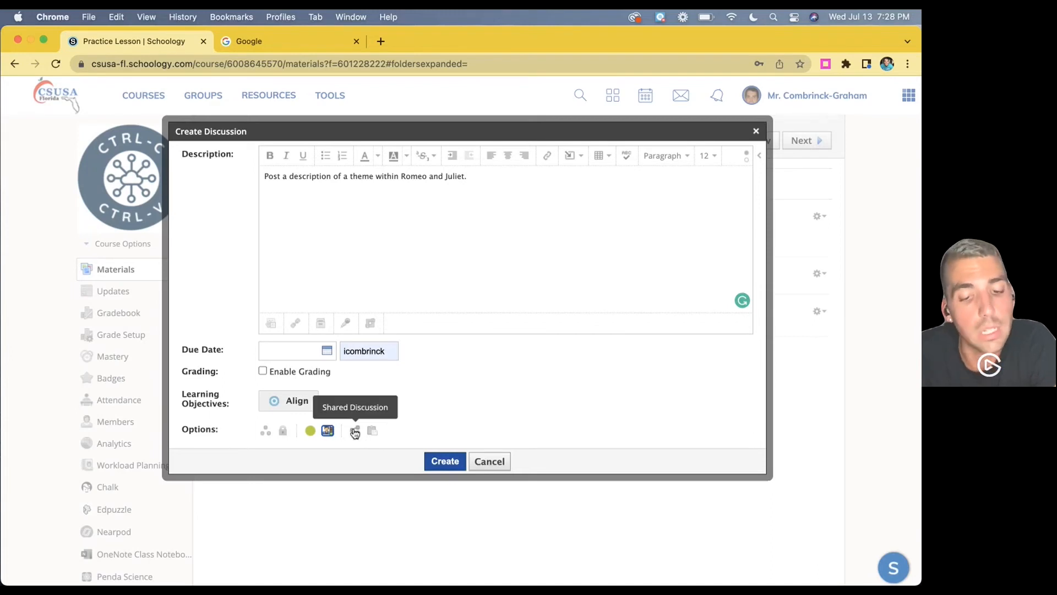
Share the discussion with the Sandbox: Section 1 course.
click(355, 432)
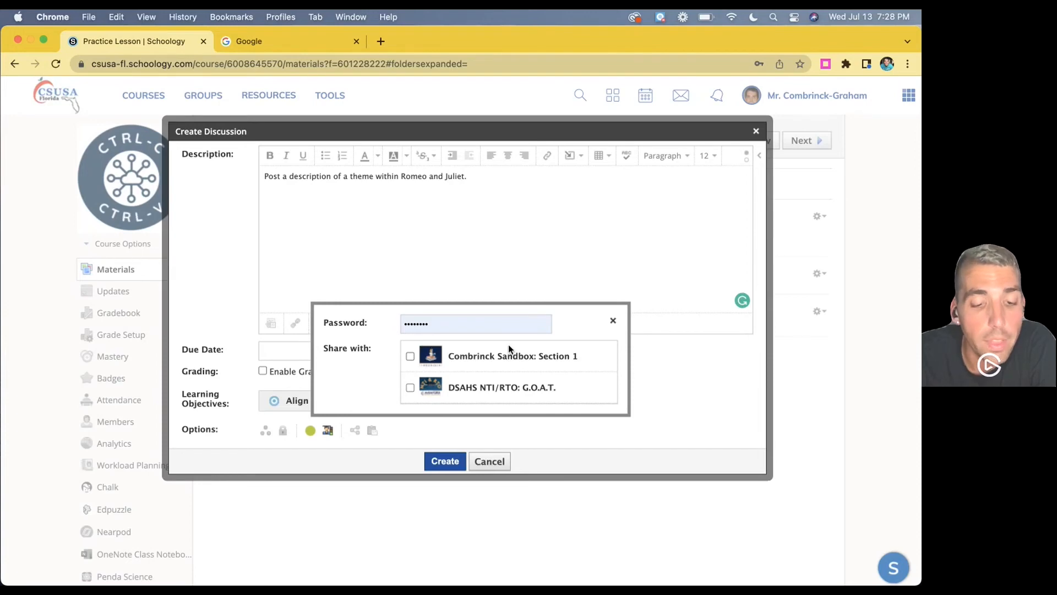
click(409, 358)
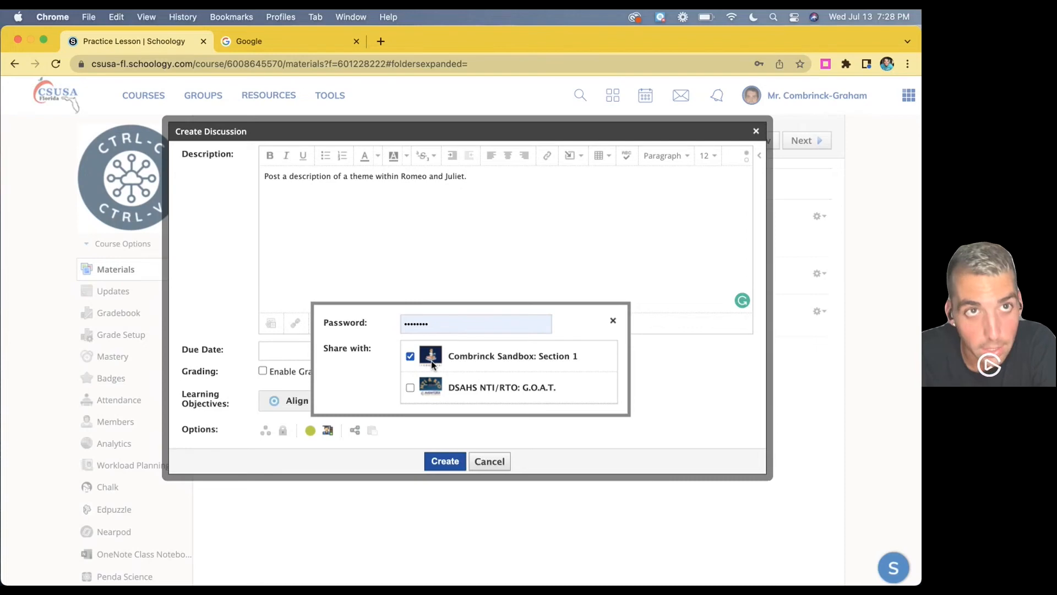
click(613, 321)
Clear the autofilled text from the due time field and create the discussion.
click(370, 355)
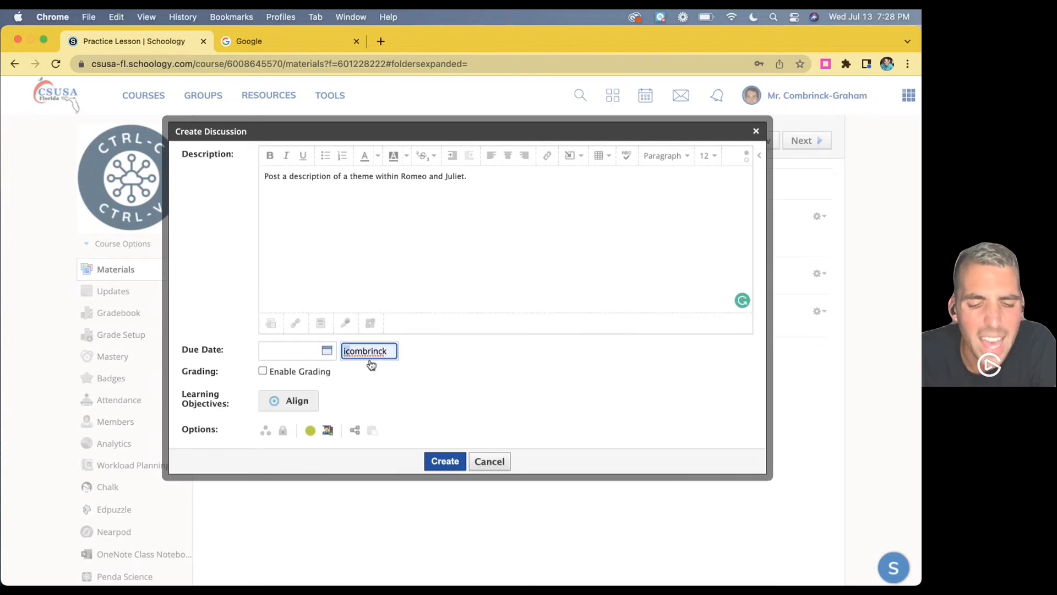
key(super+a)
key(BackSpace)
click(363, 423)
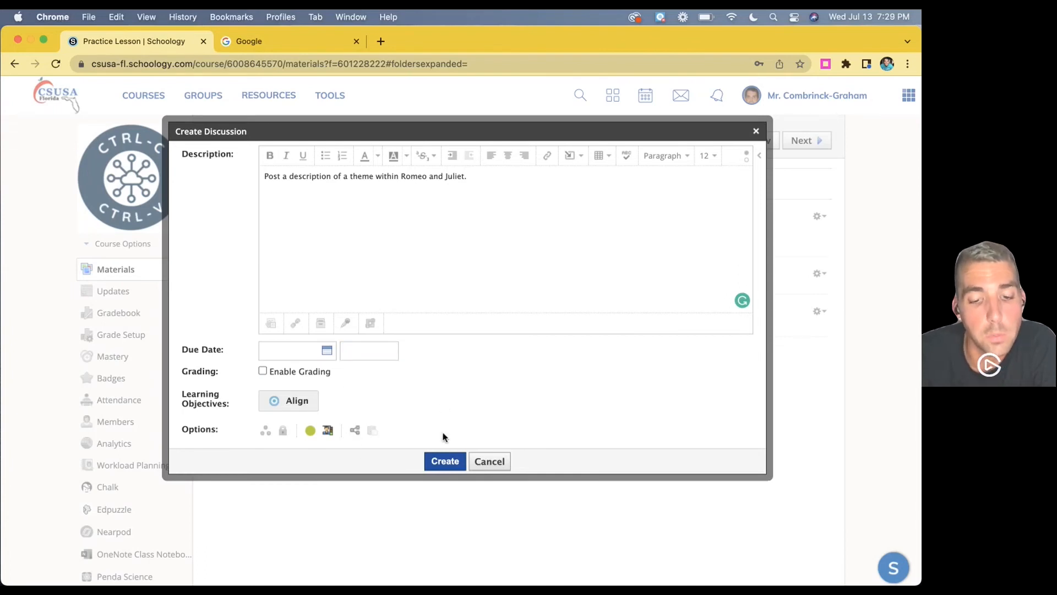
click(441, 460)
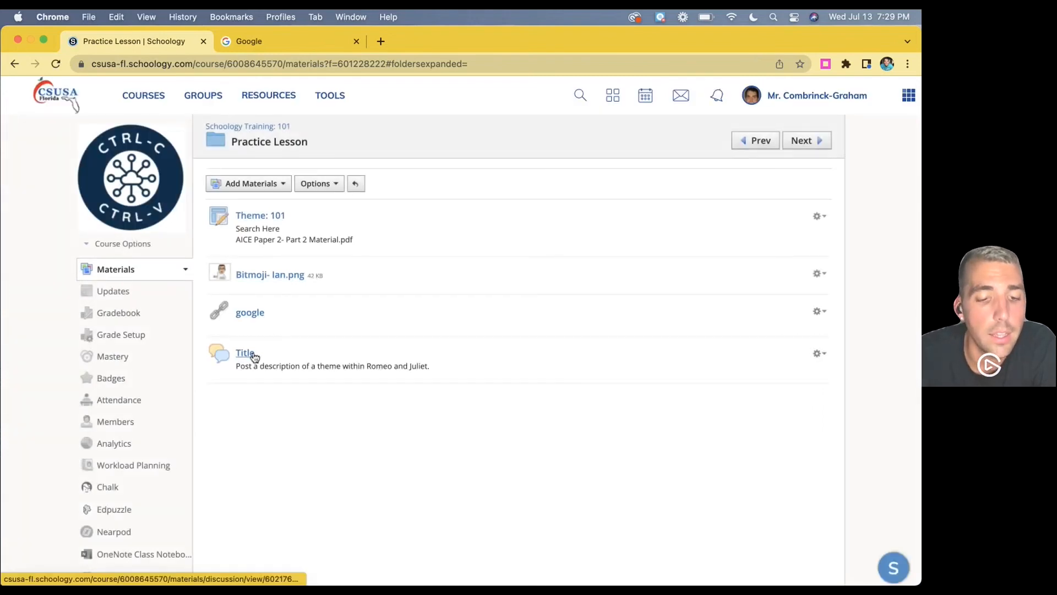
View the "Title" discussion page, including its sharing details and comment area, and return to the Practice Lesson folder.
click(251, 354)
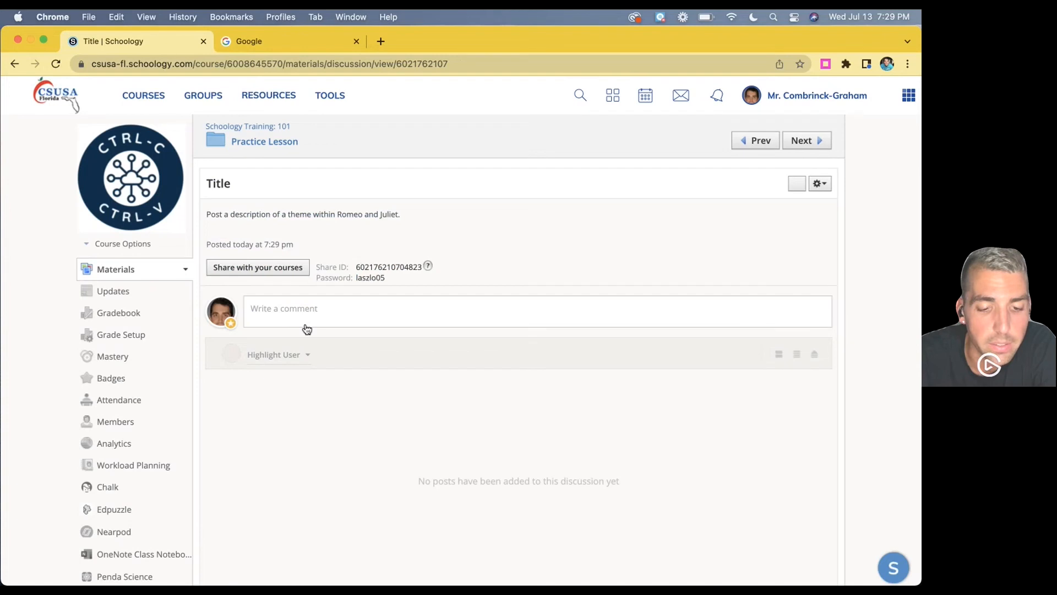
scroll(335, 385, down, 3)
scroll(334, 339, up, 3)
click(275, 142)
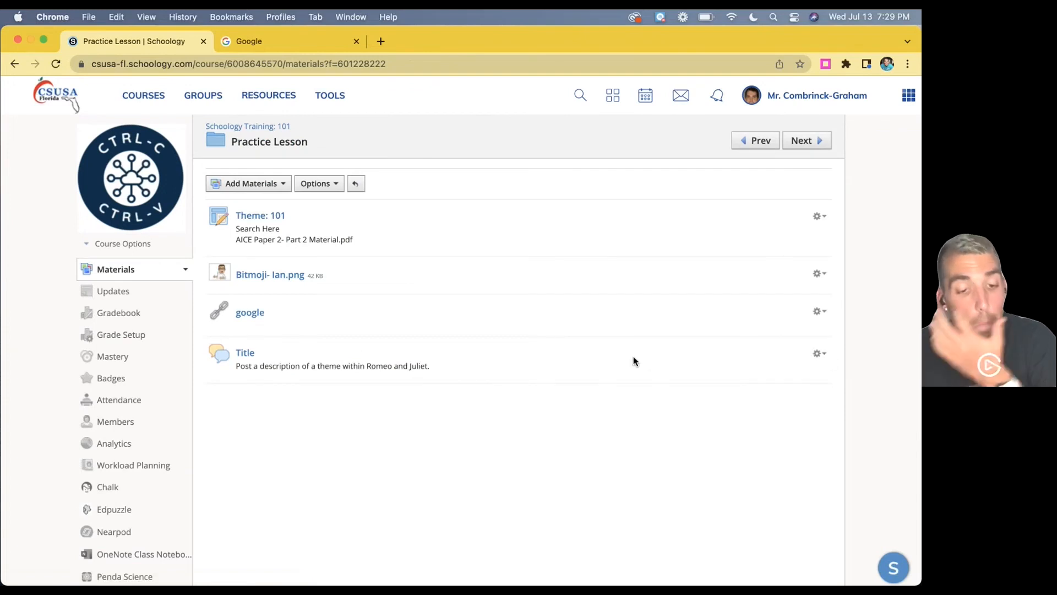
Start a new page in the Practice Lesson folder and title it "Welcome".
click(245, 184)
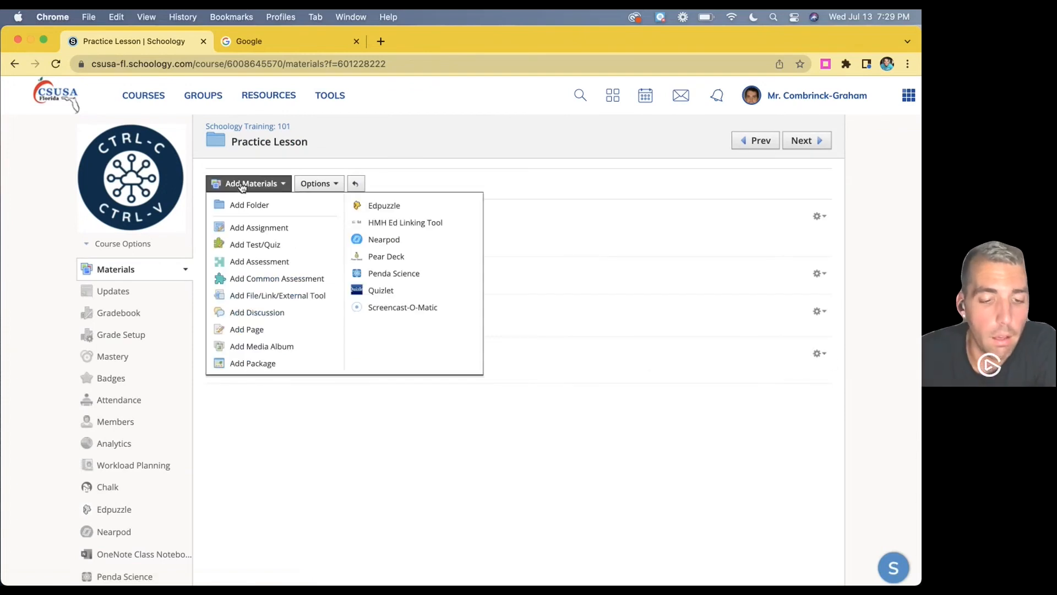
click(271, 329)
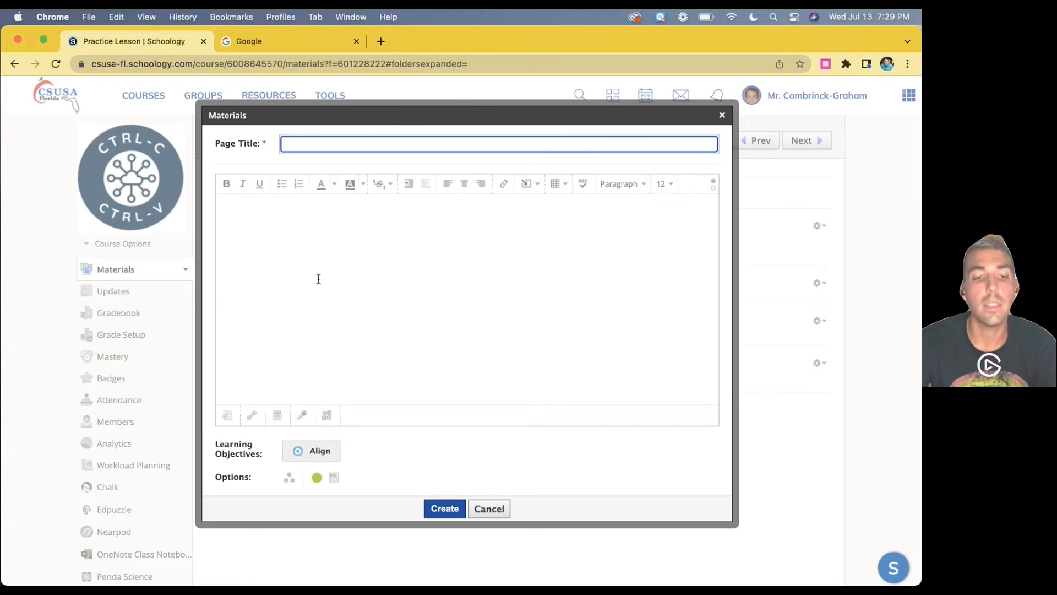
text(Welcome)
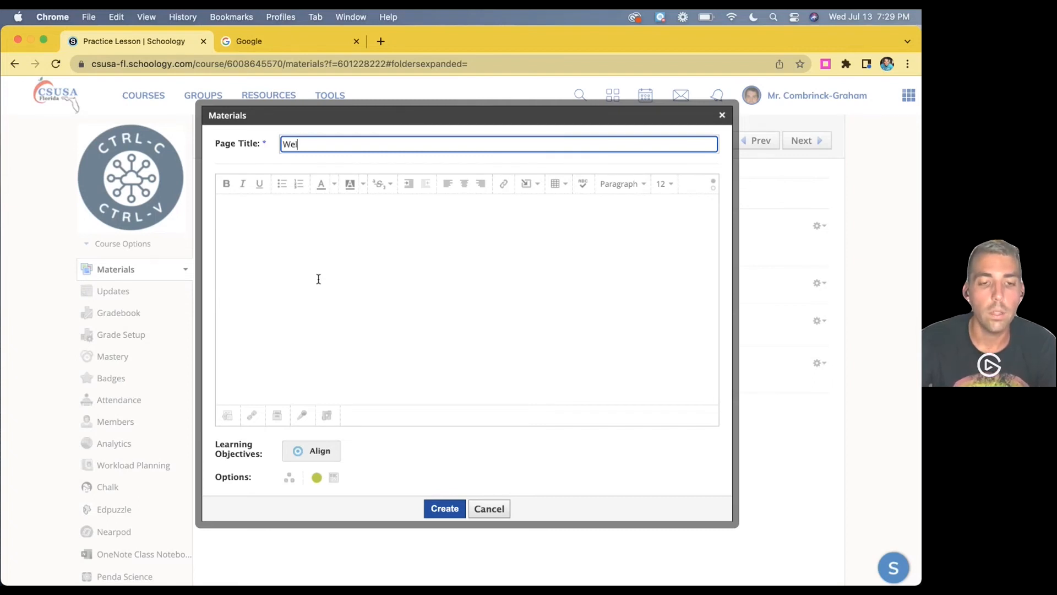
Enter the page content "Hope you all have a great day while I am in my meeting. Please complete all the tasks.".
click(349, 272)
text(Howdy)
key(BackSpace)
key(BackSpace)
key(BackSpace)
text(o)
key(XF86AudioMute)
key(BackSpace)
text(pe you all have a gr)
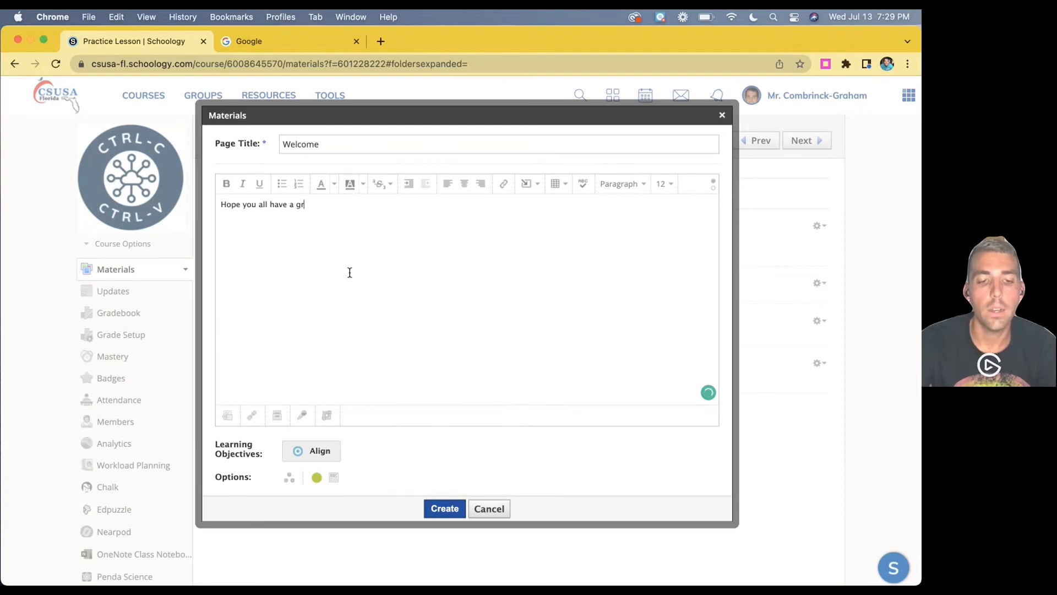
text(eat day while I am in )
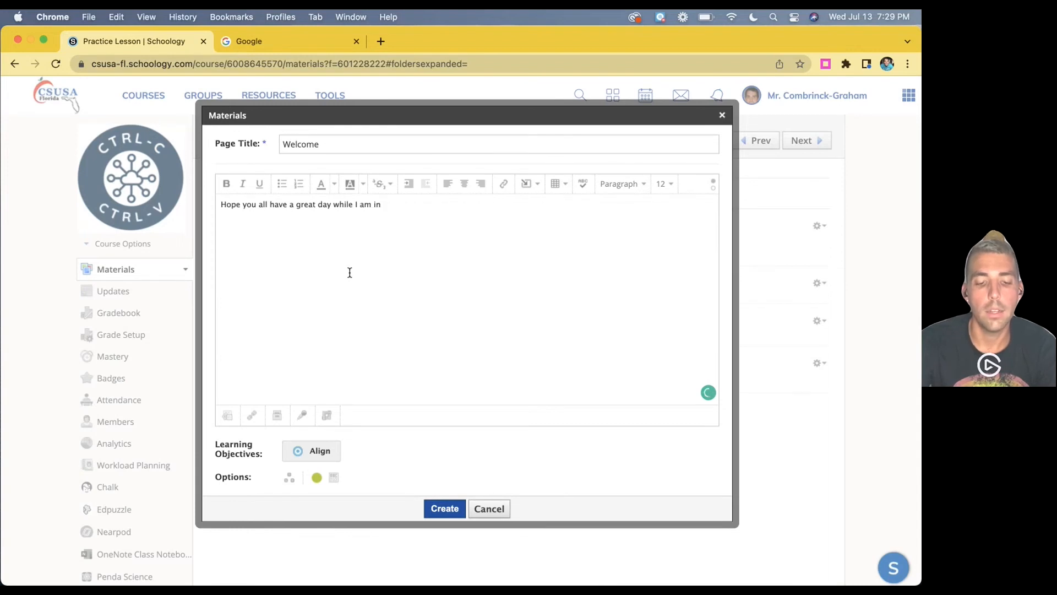
text(my mee)
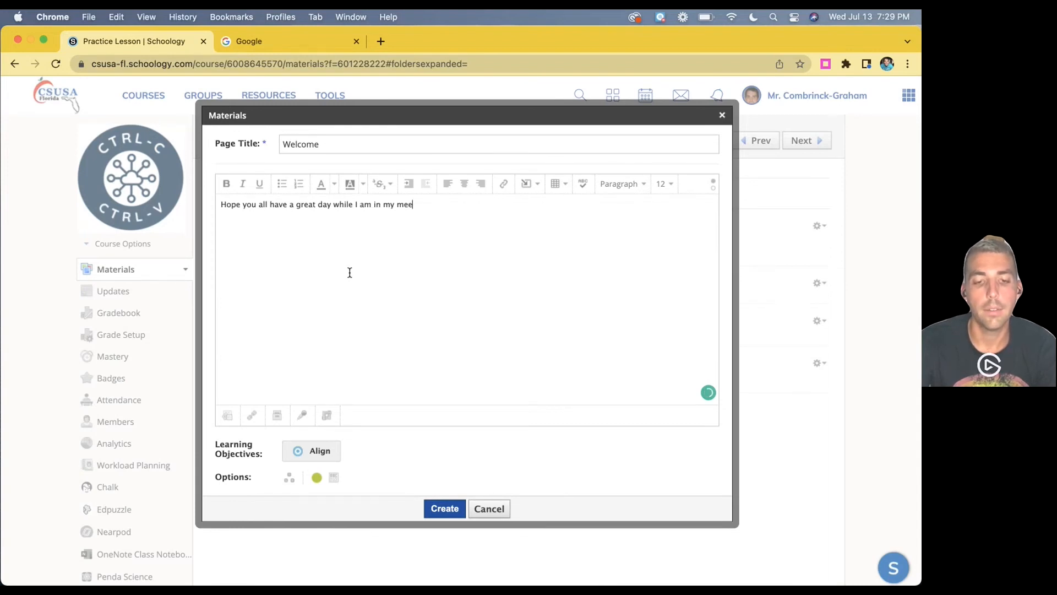
text(ting.  Please )
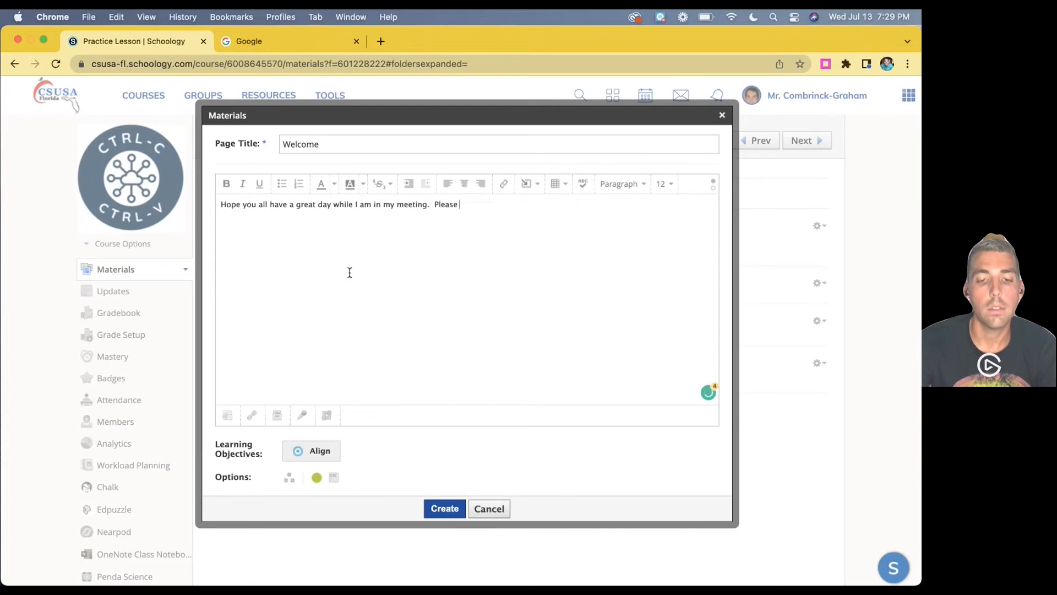
text(complete al)
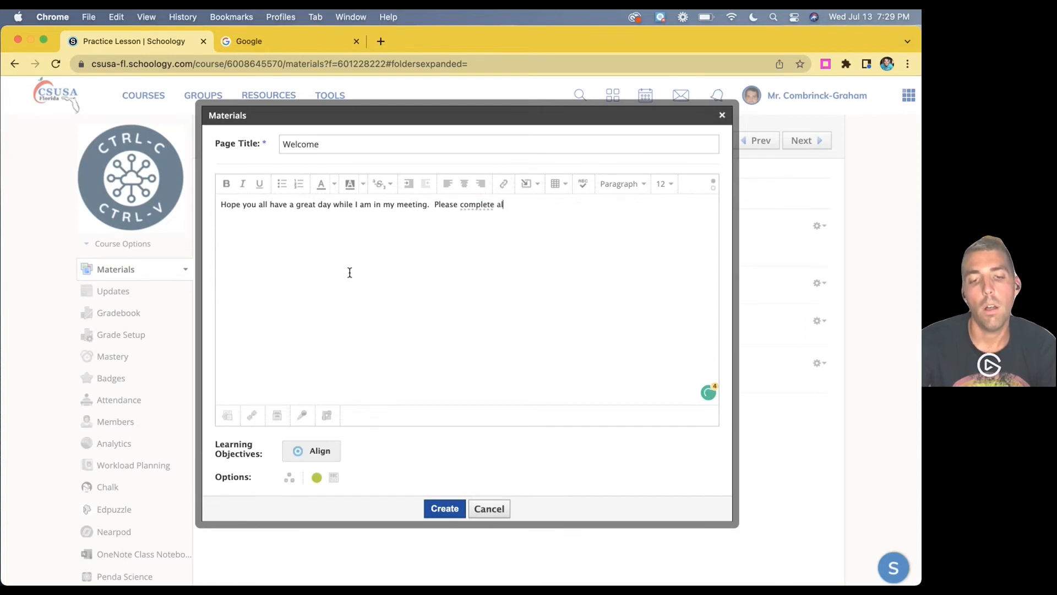
text(l the tasks.)
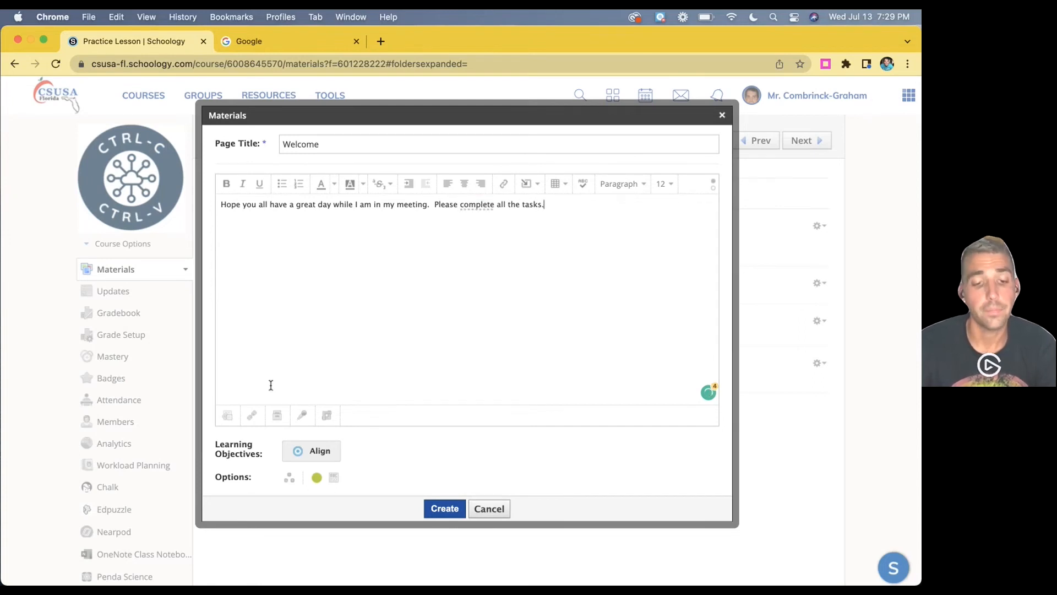
Create the Welcome page with its content displayed inline, and move it above the Theme: 101 assignment.
click(333, 479)
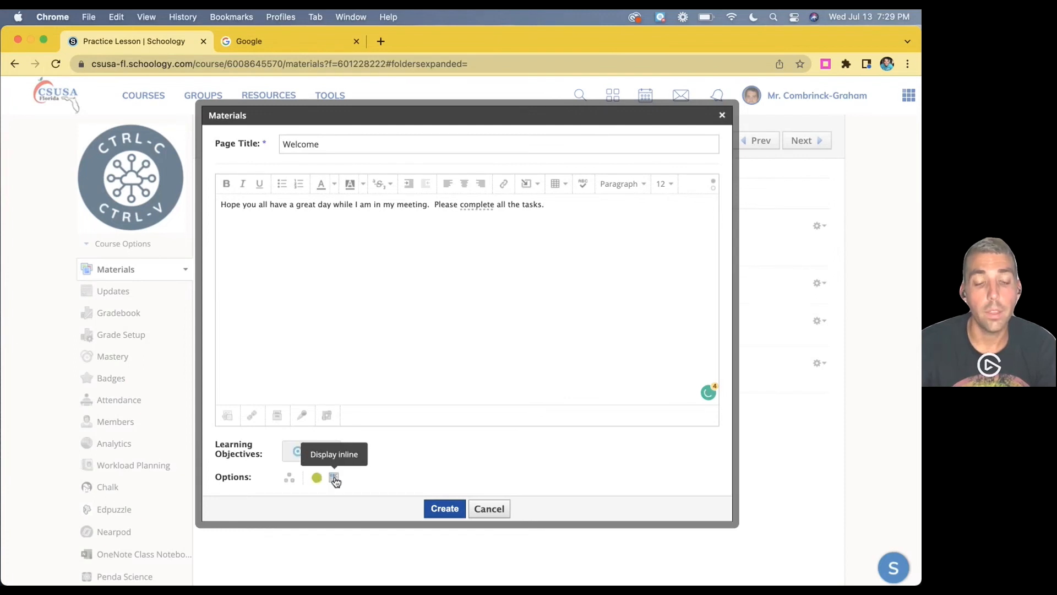
click(334, 478)
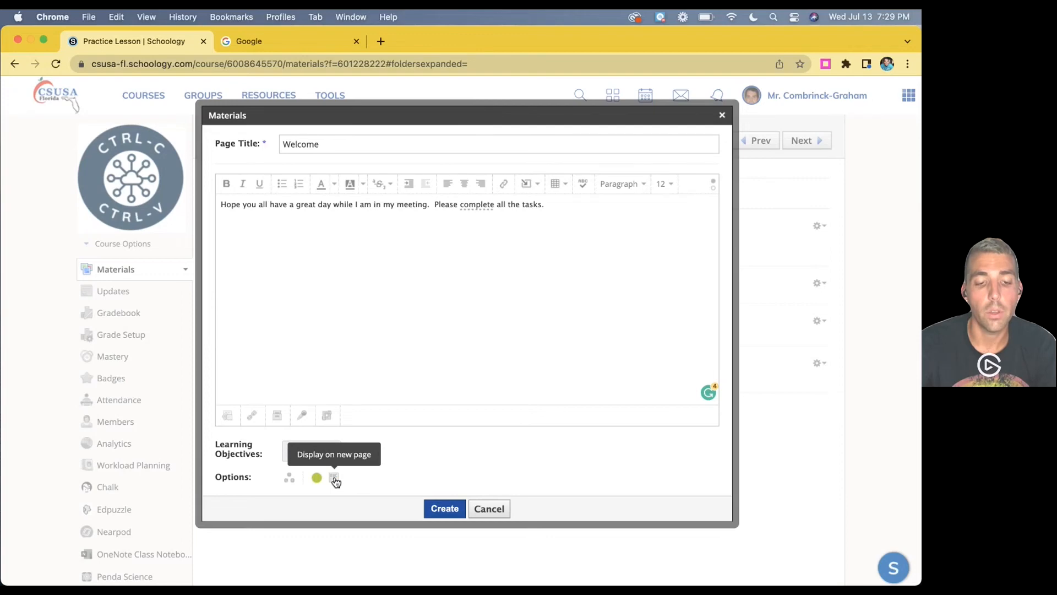
click(334, 478)
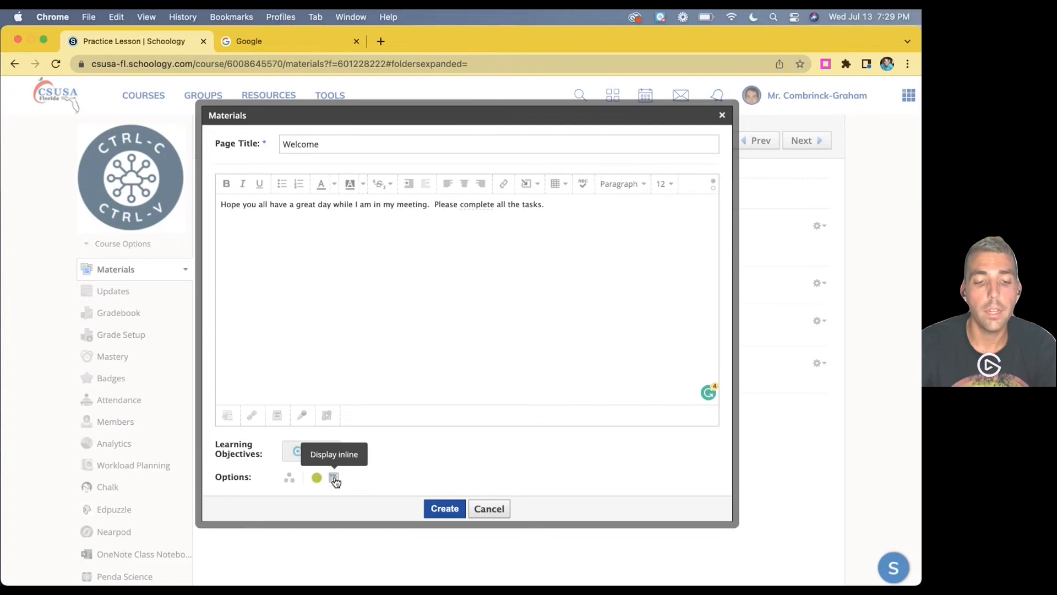
click(444, 508)
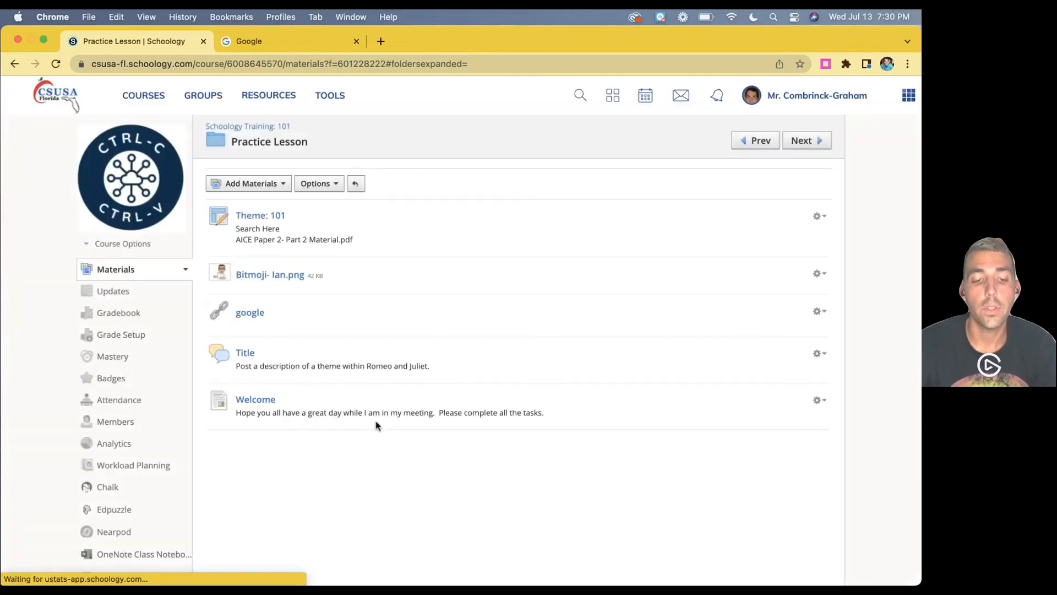
drag(223, 401, 238, 214)
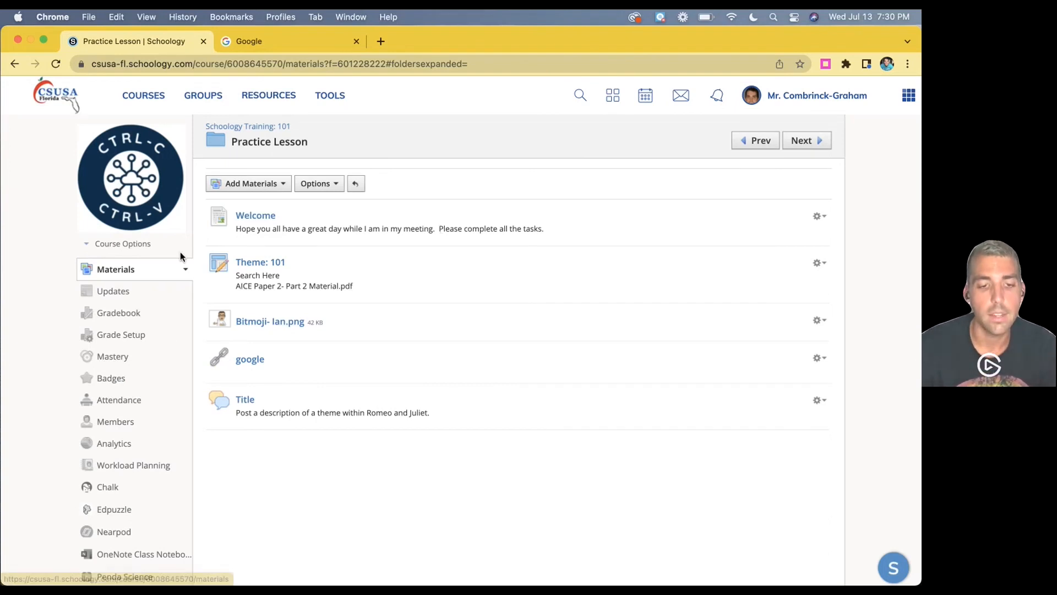
View the media album creation form in the Practice Lesson folder and close it without creating an album.
click(257, 188)
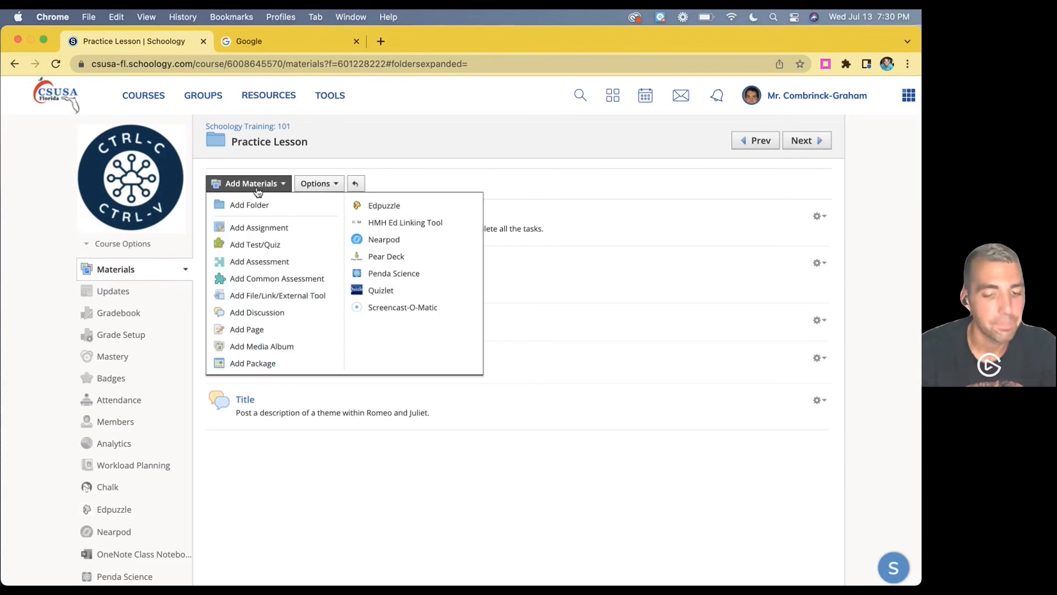
click(283, 349)
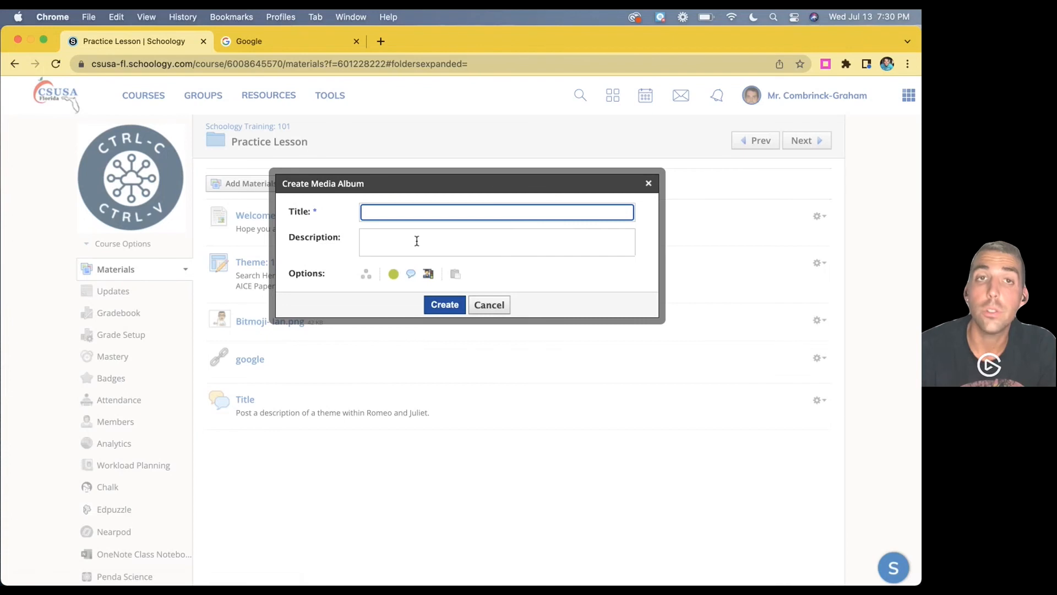
click(485, 304)
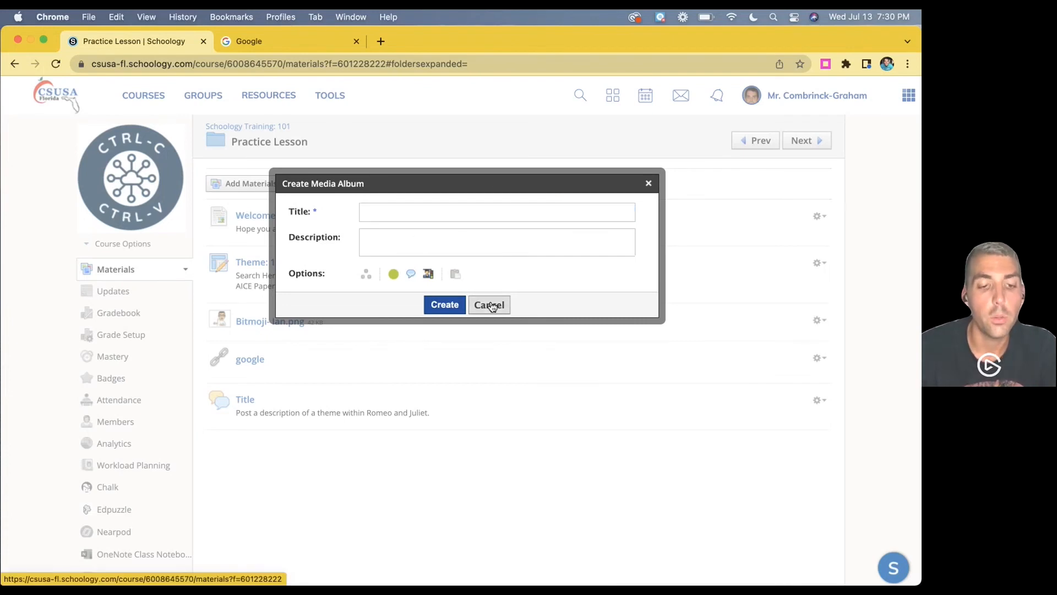
Open the RBG Warm-Up media album in the Ruth Bader Ginsburg folder of the Schoology Training course.
click(143, 99)
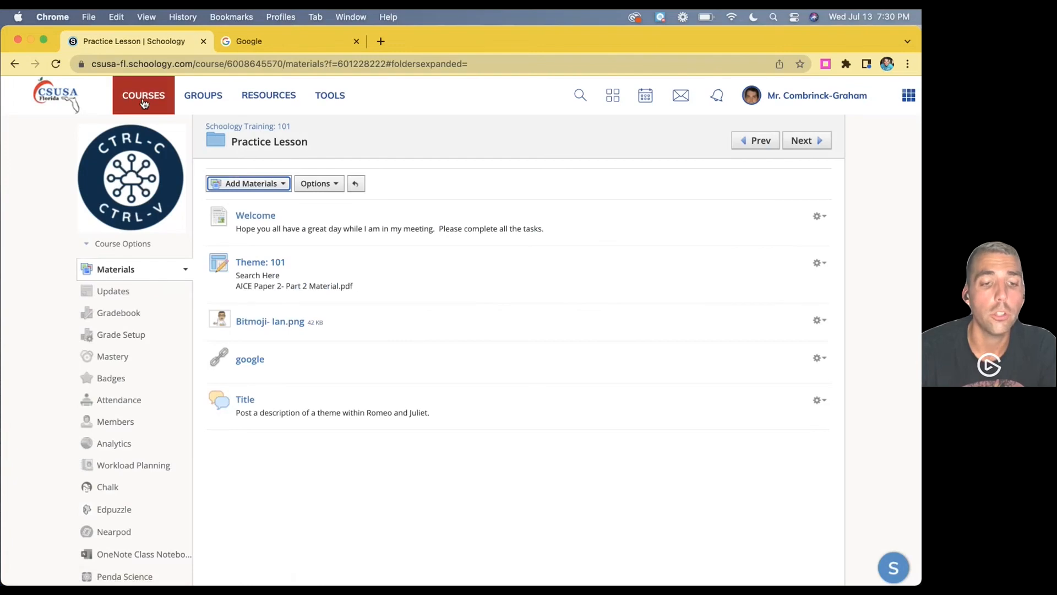
click(122, 243)
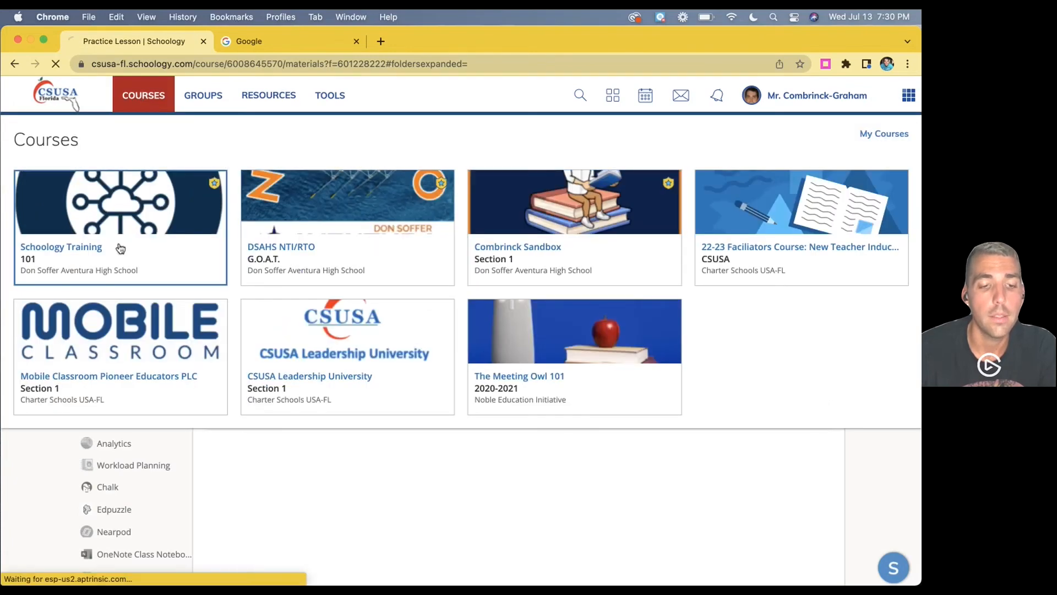
scroll(297, 350, down, 5)
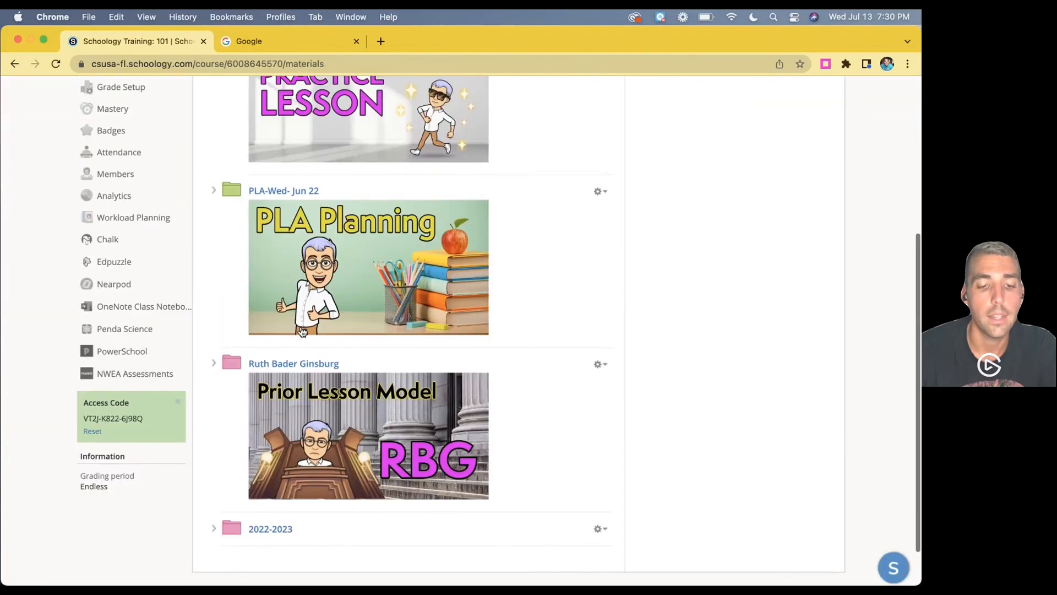
click(296, 345)
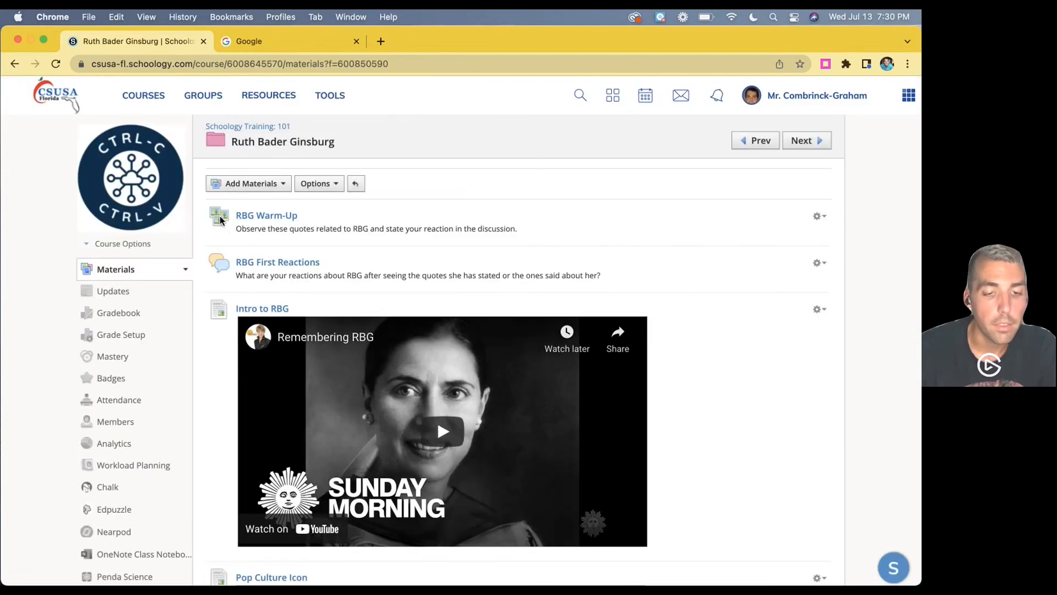
click(267, 215)
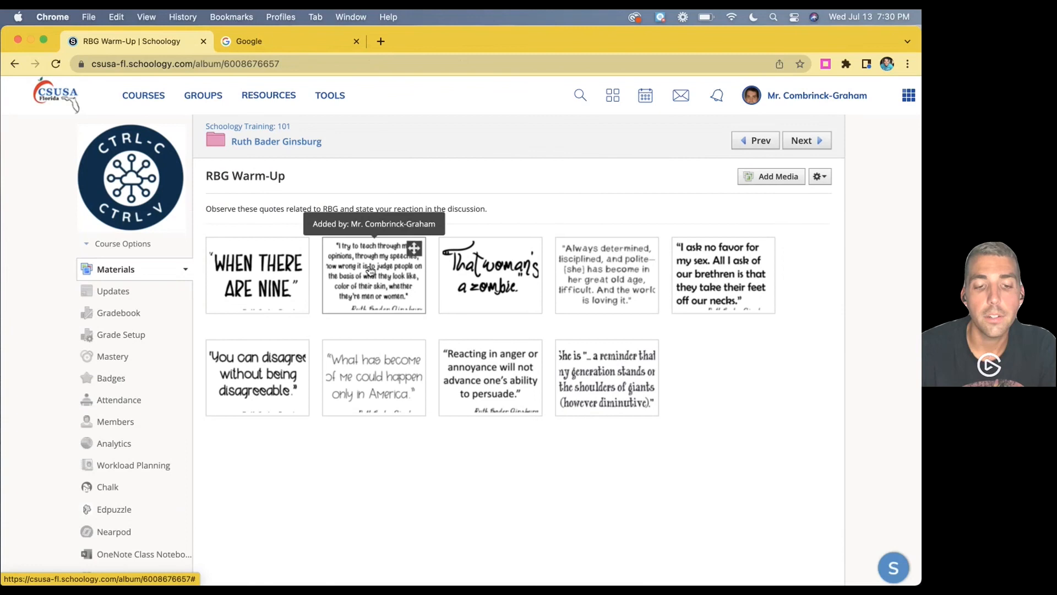
Browse the first four quote images of the RBG Warm-Up album, starting from "When there are nine.".
click(290, 302)
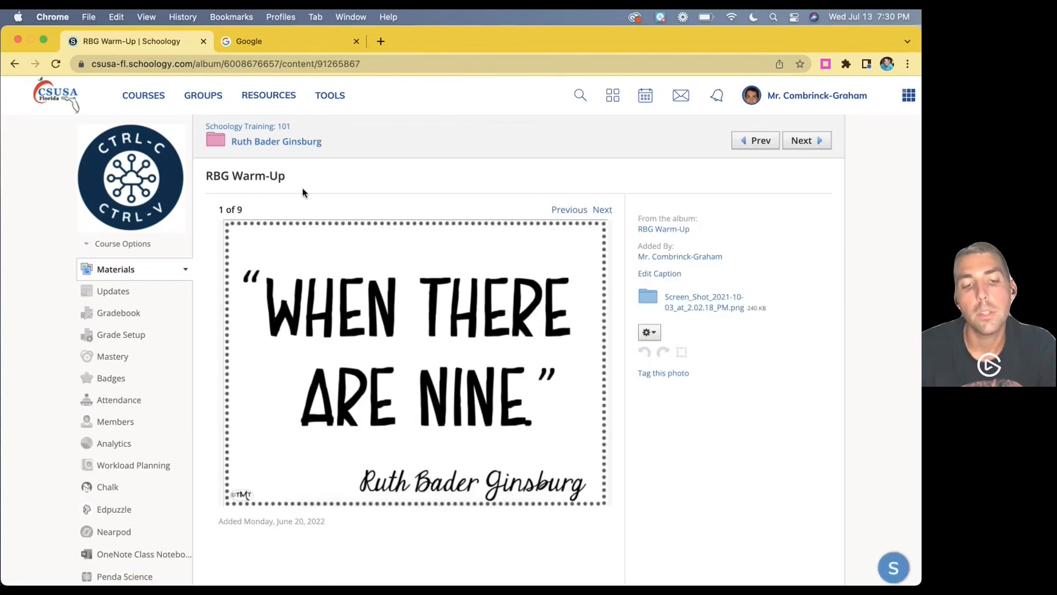
click(602, 210)
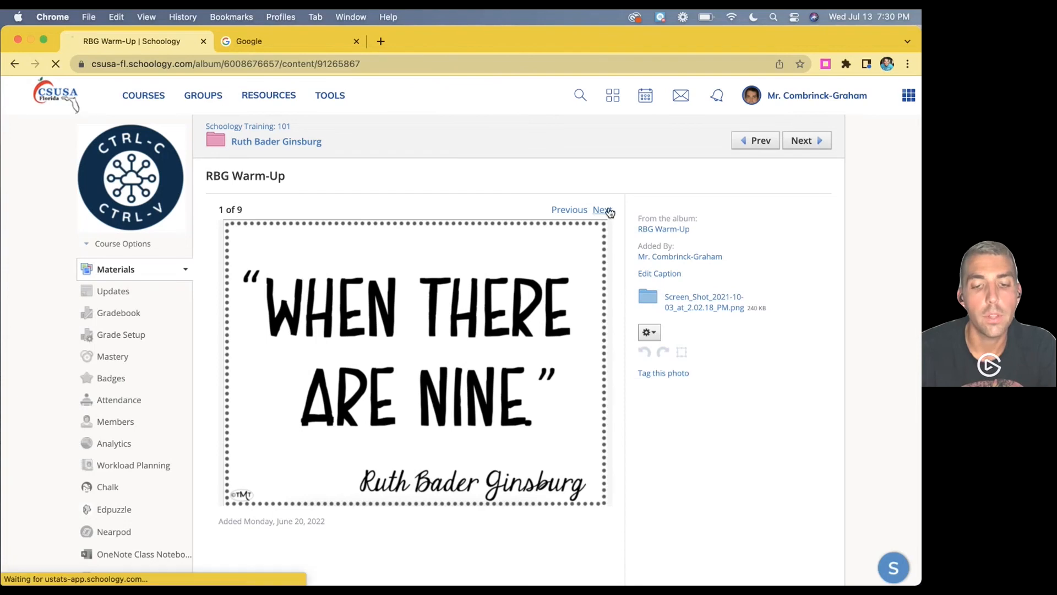
click(608, 211)
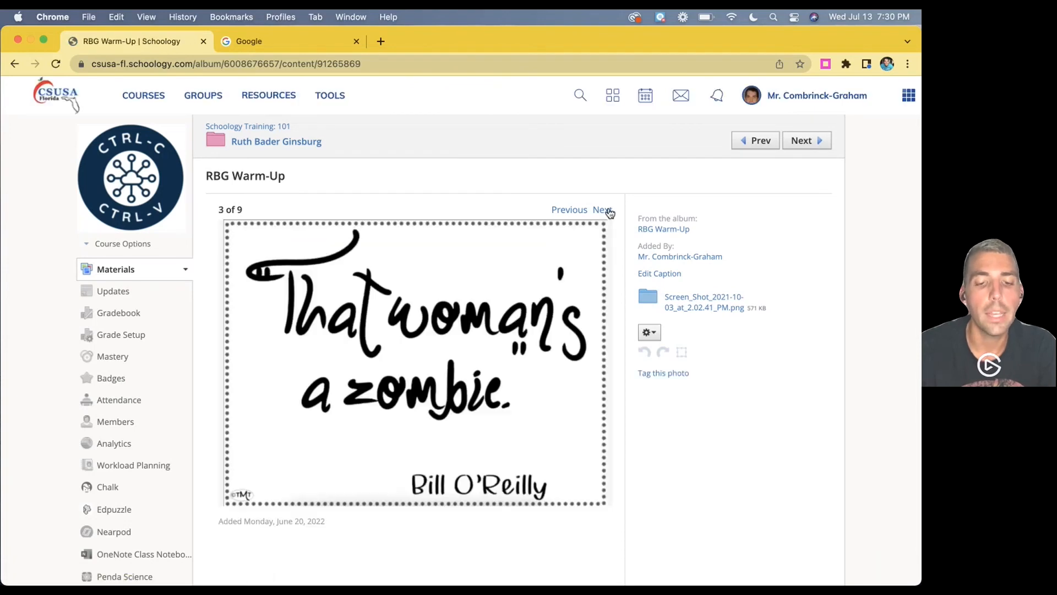
click(608, 212)
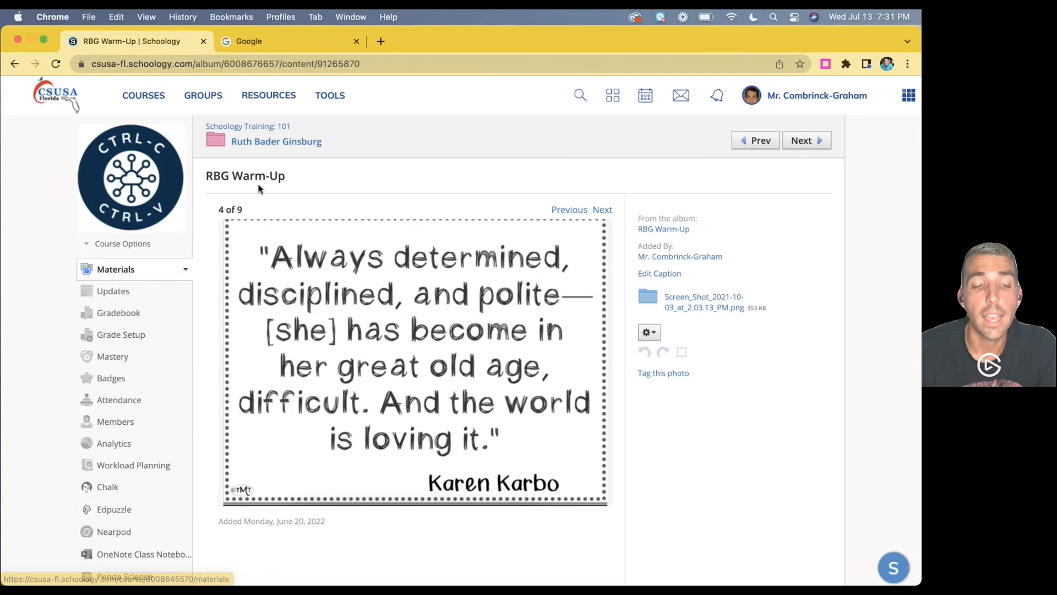
Return to the RBG Warm-Up album overview, view its media upload form, and close it without adding files.
click(309, 142)
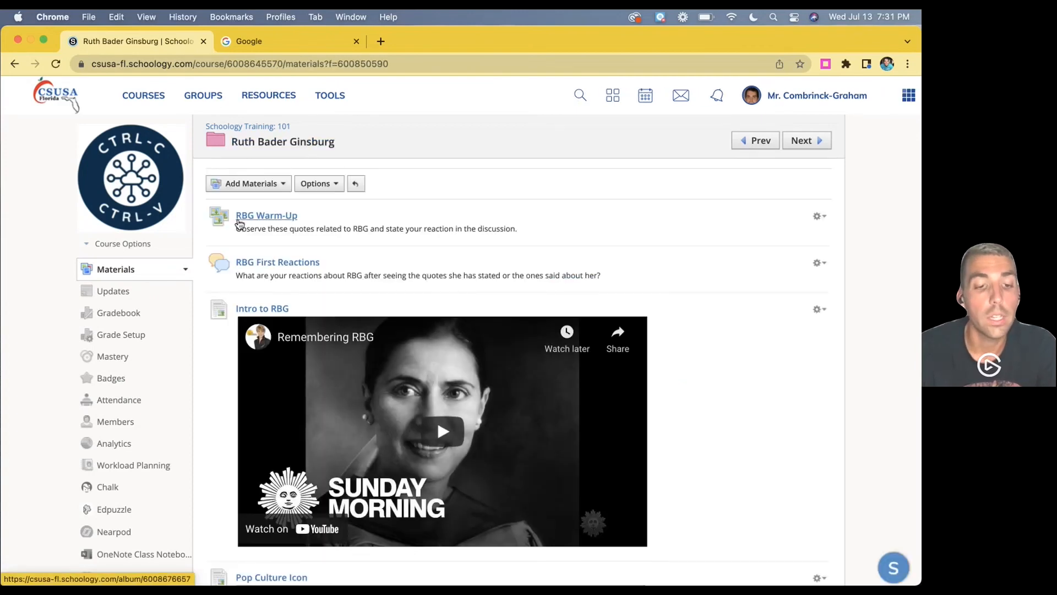
click(239, 217)
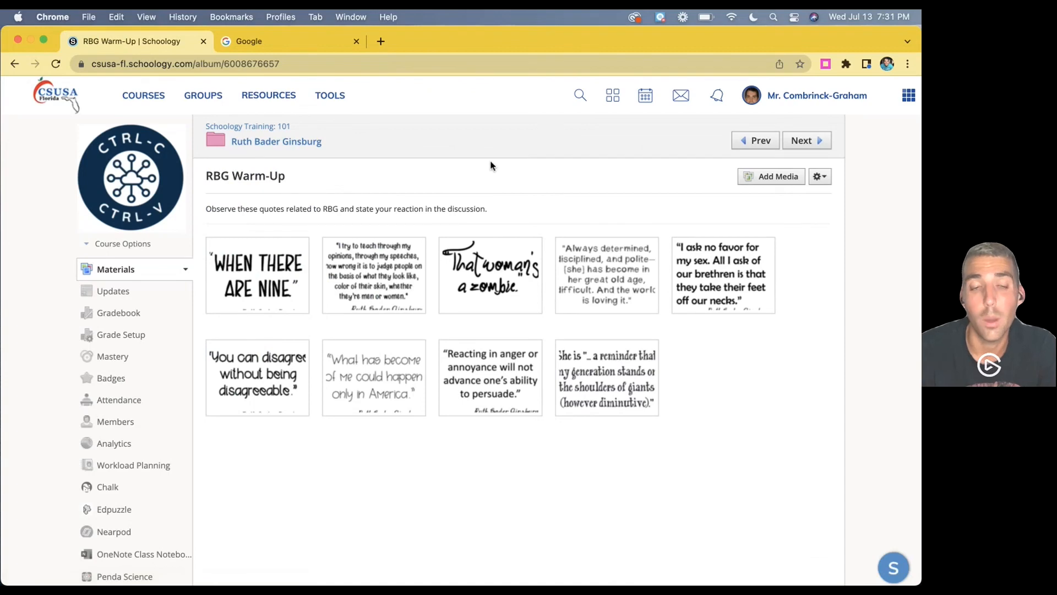
click(793, 179)
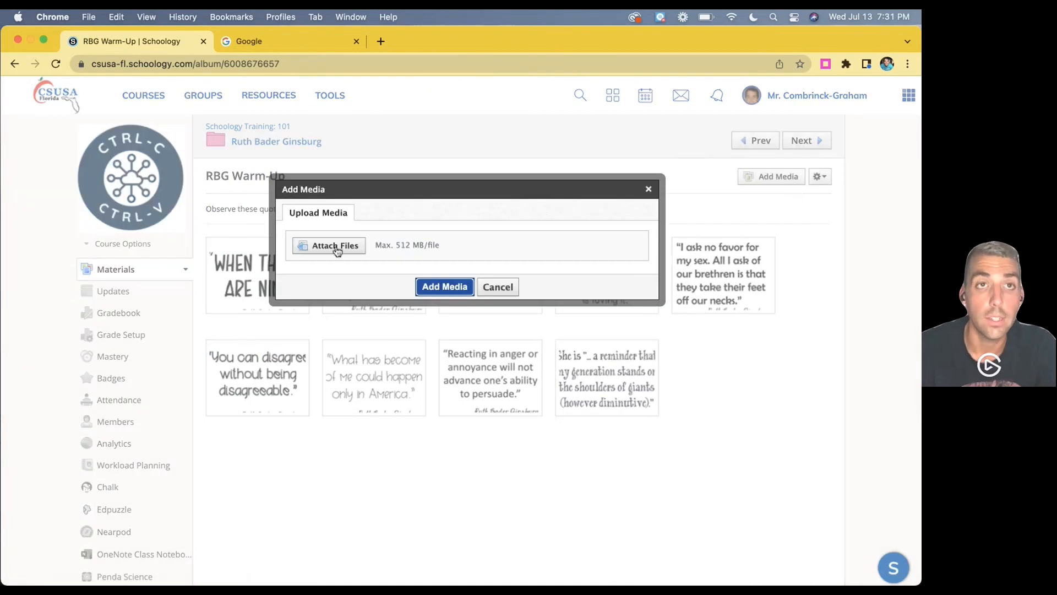
click(500, 288)
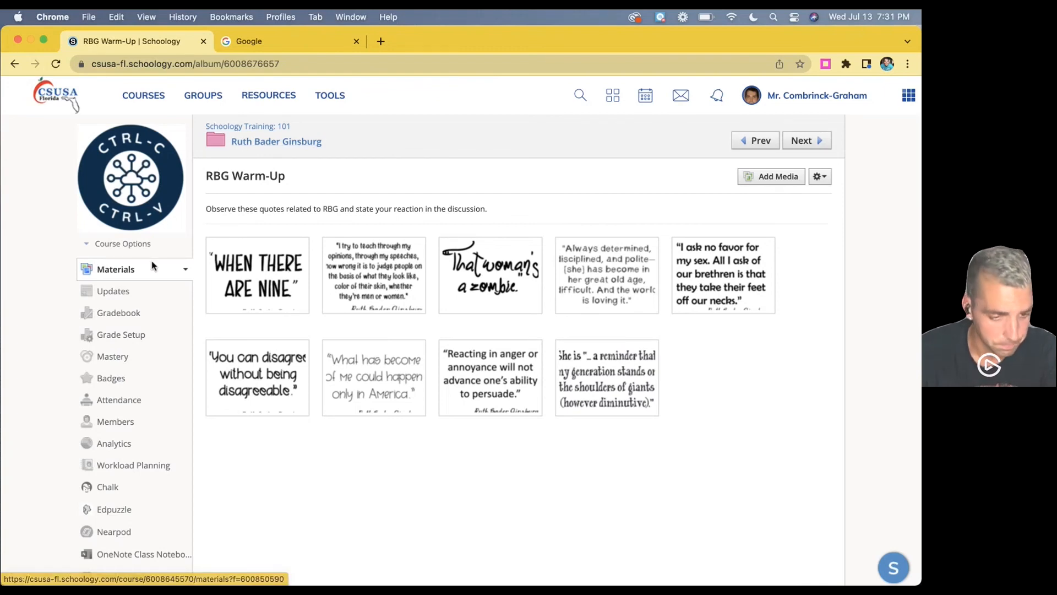
Return to the Schoology Training: 101 course materials and open the import from personal resources.
click(165, 279)
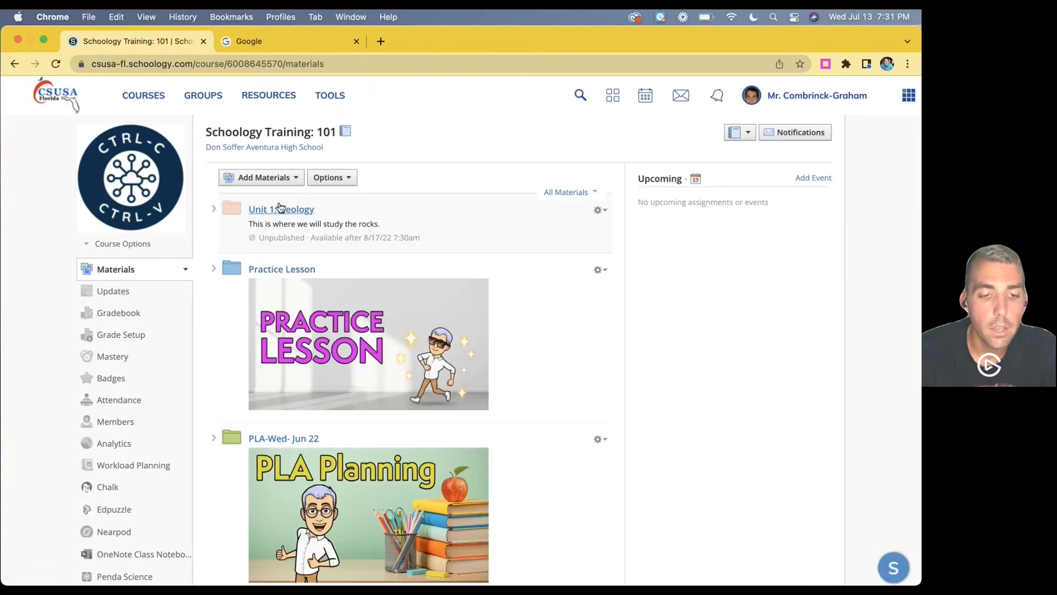
click(287, 180)
scroll(278, 297, down, 2)
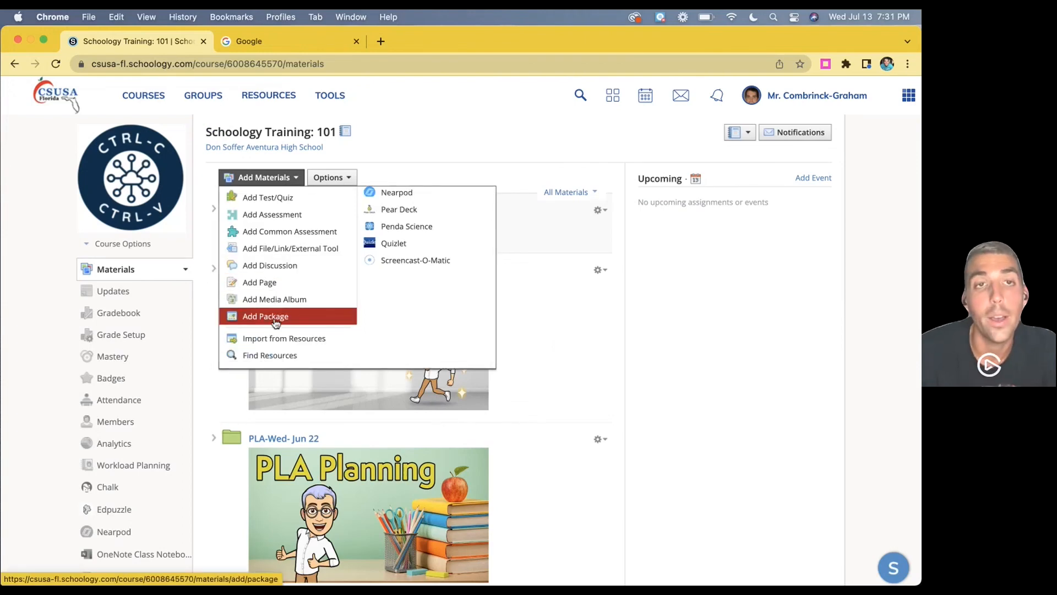
scroll(276, 323, down, 1)
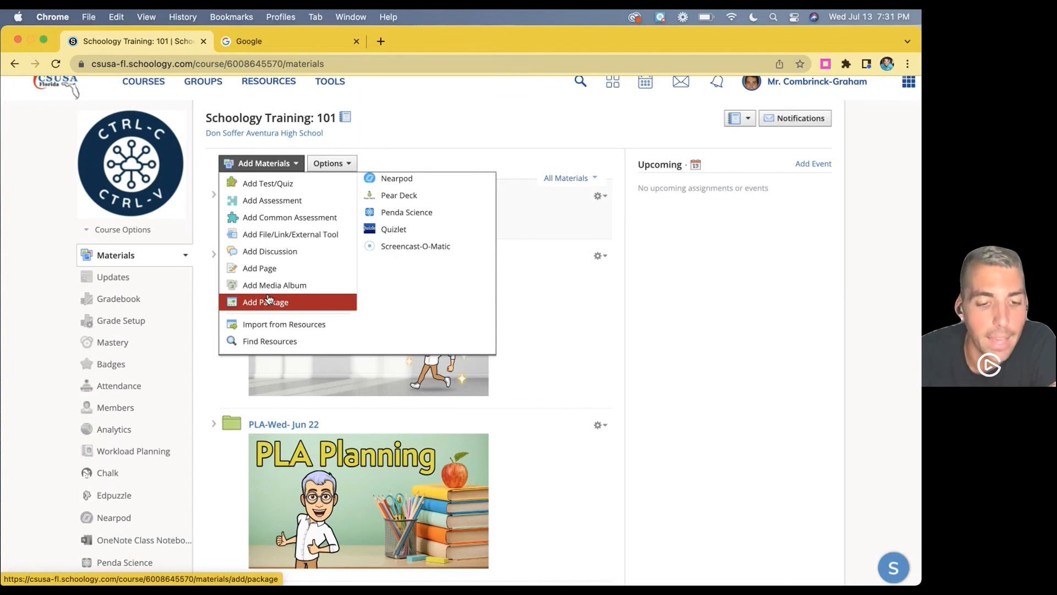
click(270, 325)
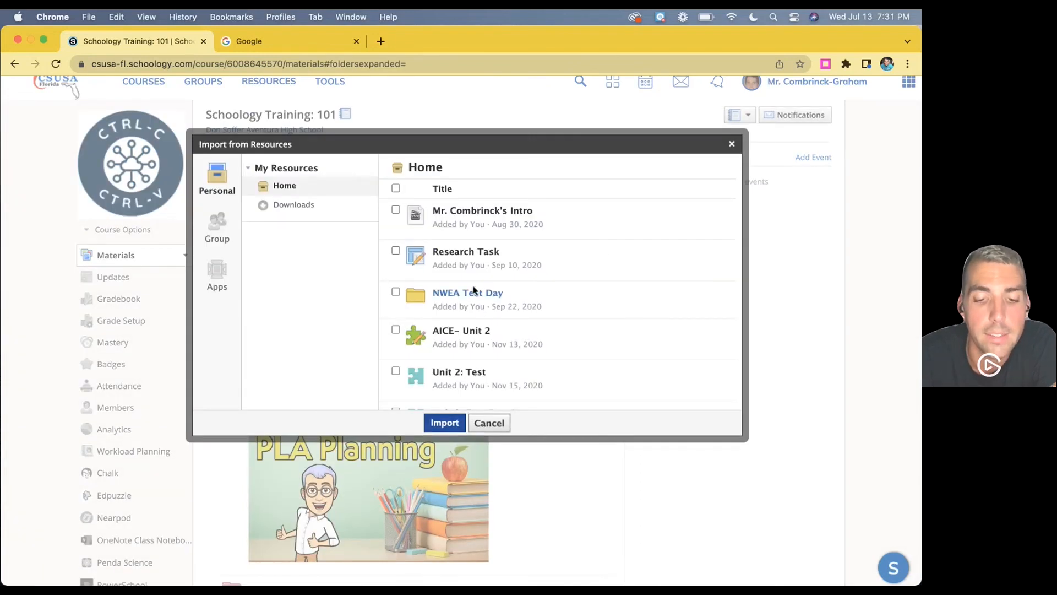
Select Unit 2: Test for import, view its advanced grading options, and cancel the import.
scroll(466, 287, down, 4)
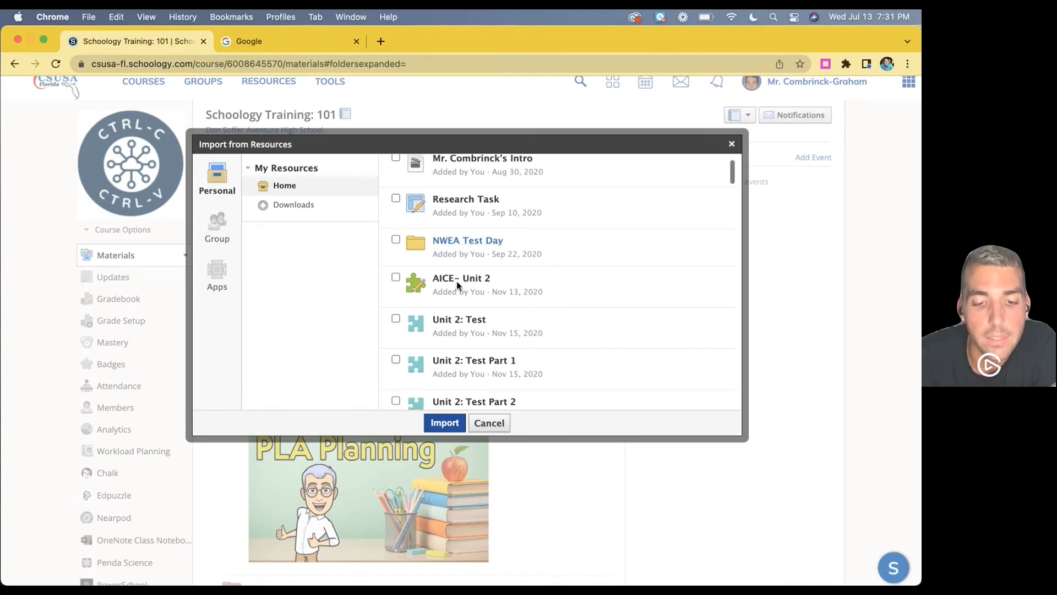
scroll(457, 281, down, 2)
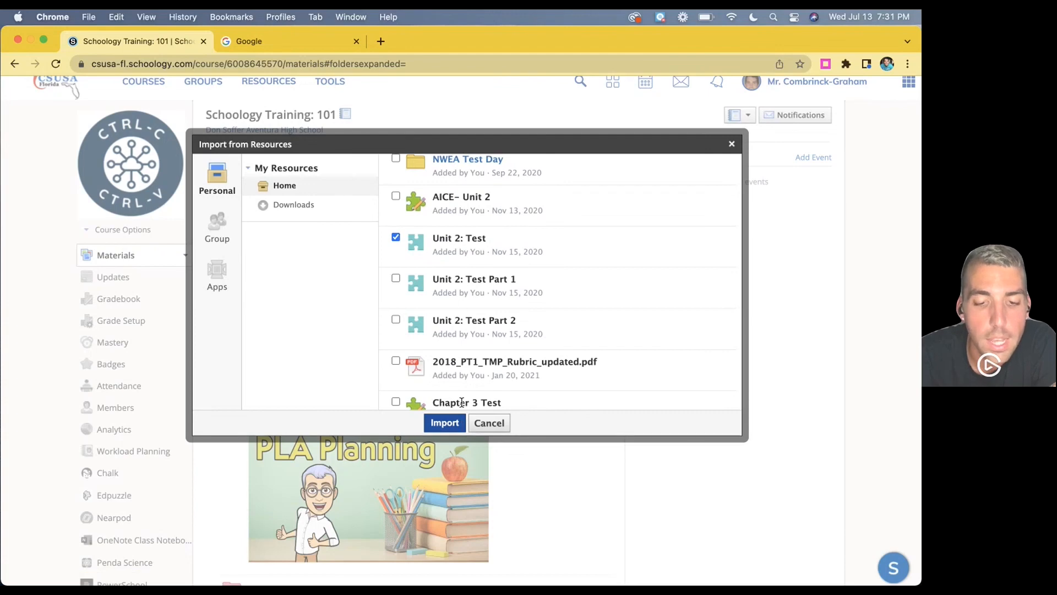
scroll(460, 299, down, 5)
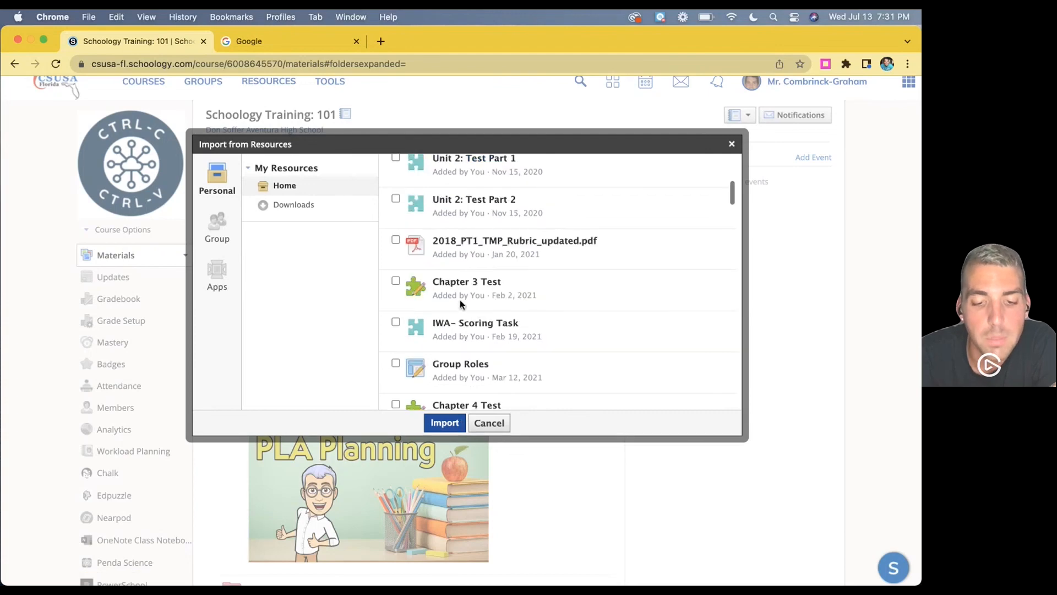
click(437, 428)
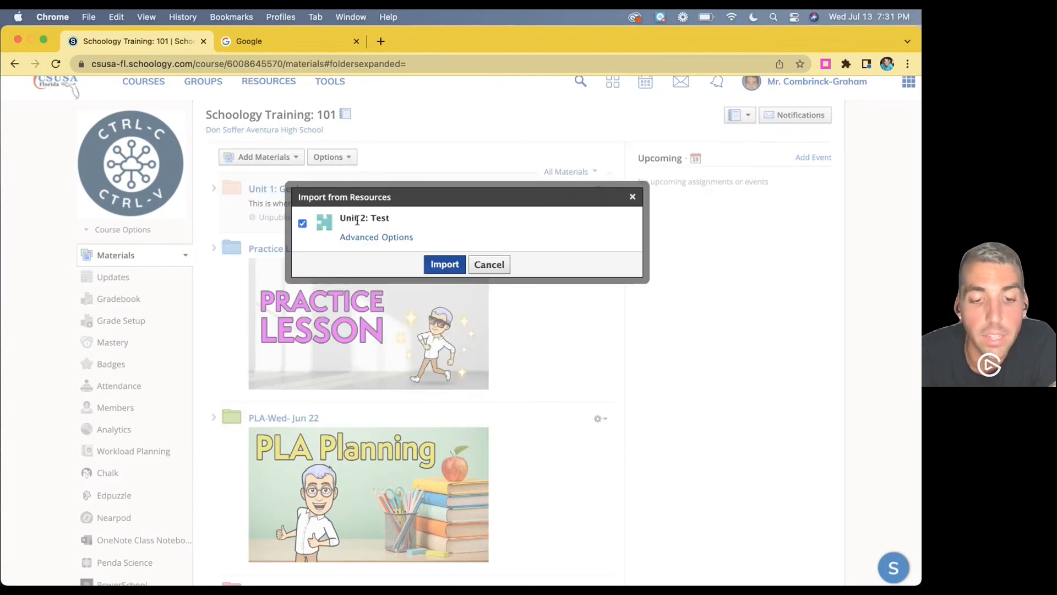
click(365, 236)
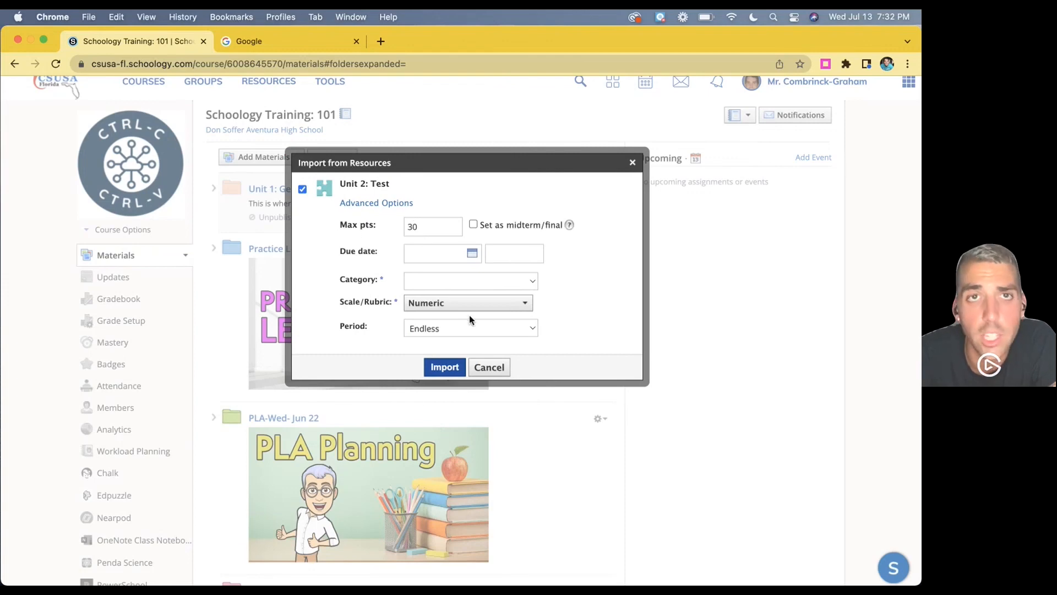
click(489, 367)
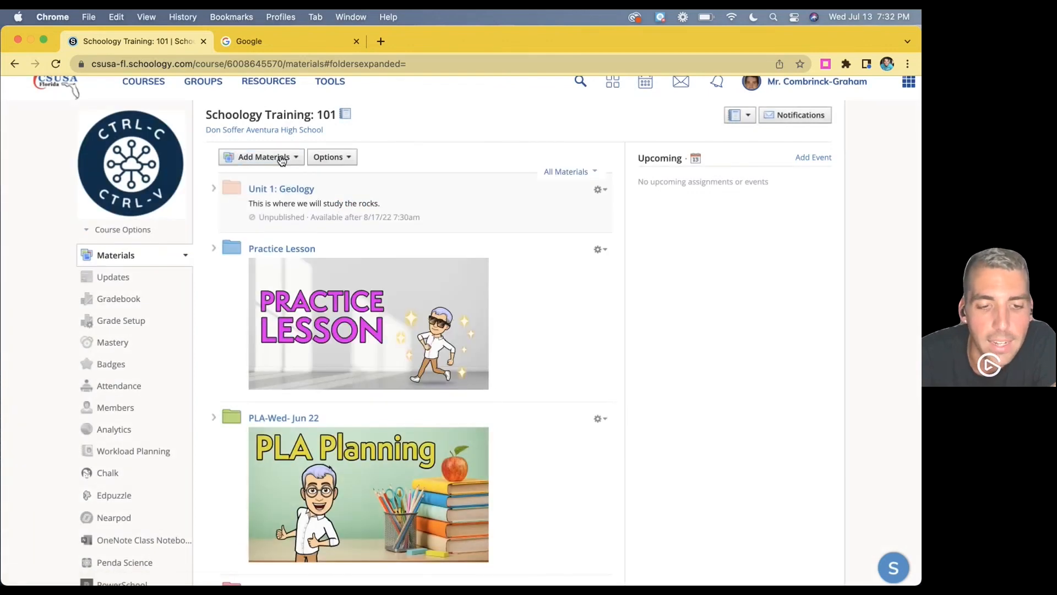
Open Find Resources for the course, return to the course materials, and review the material types and external apps that can be added.
click(285, 160)
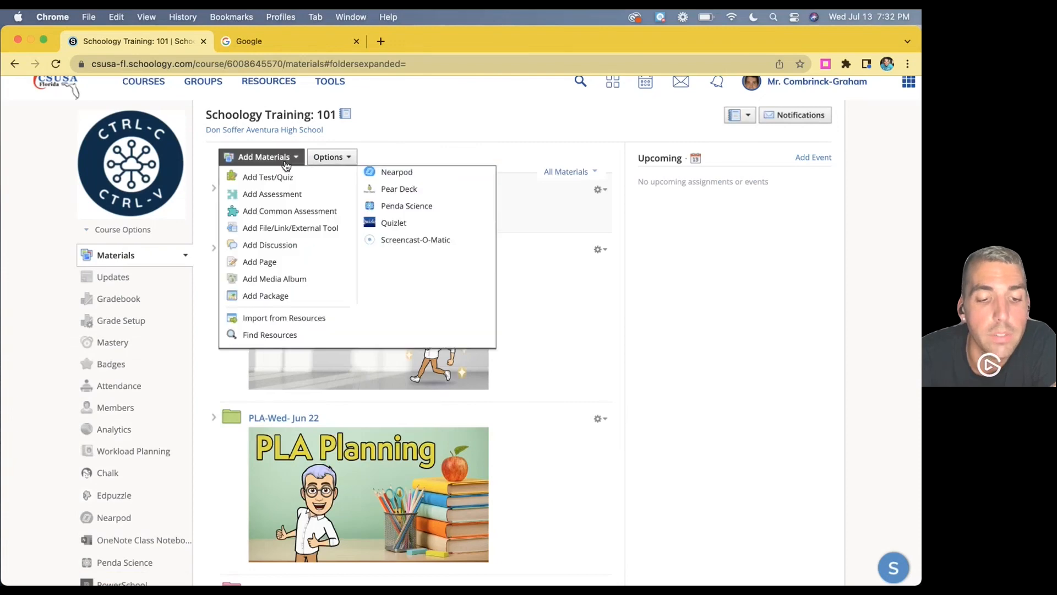
click(279, 336)
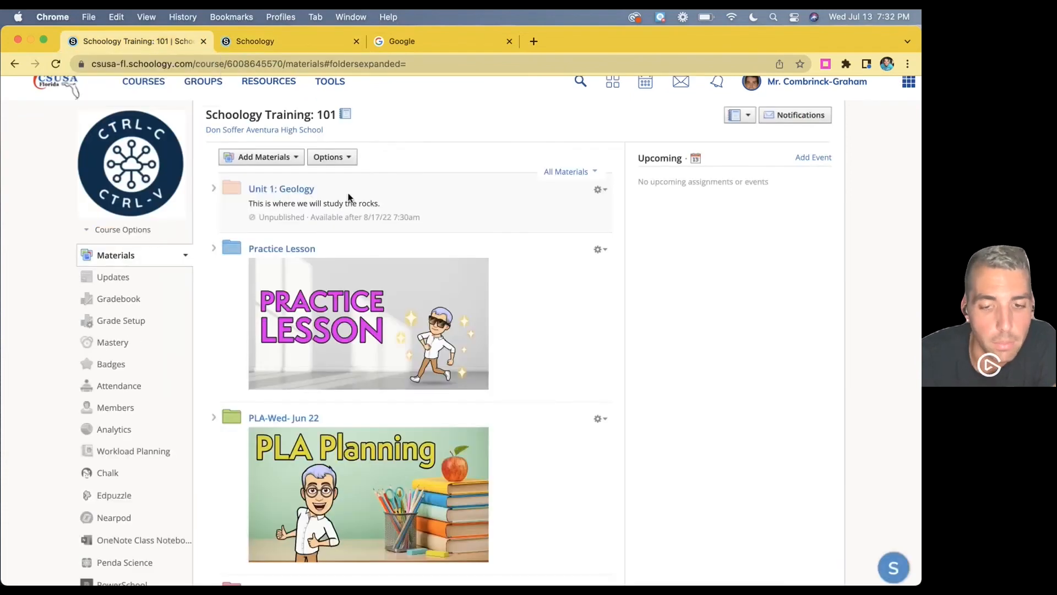
click(278, 157)
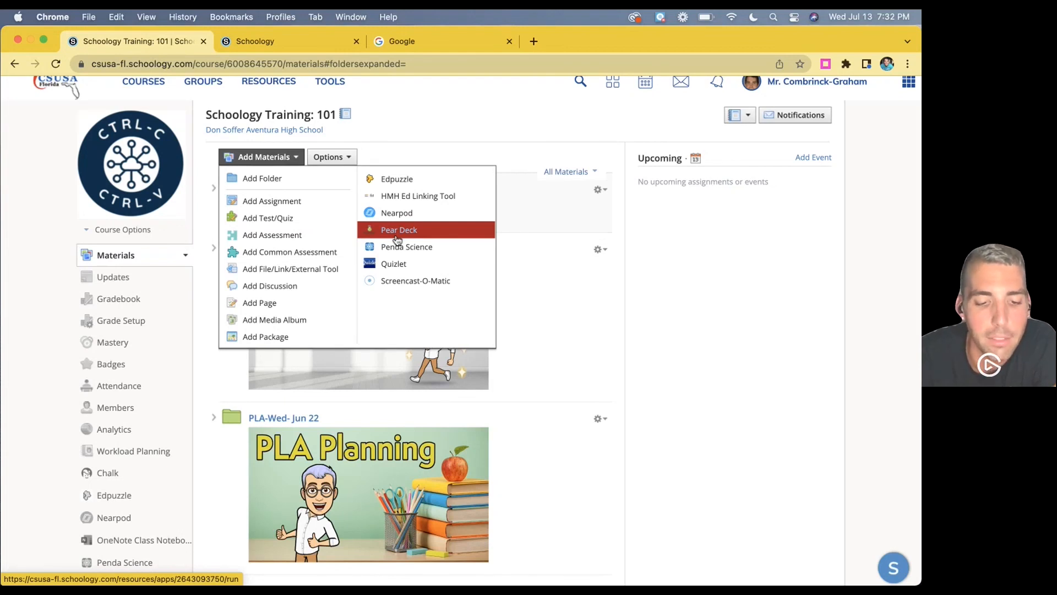
click(394, 128)
click(259, 157)
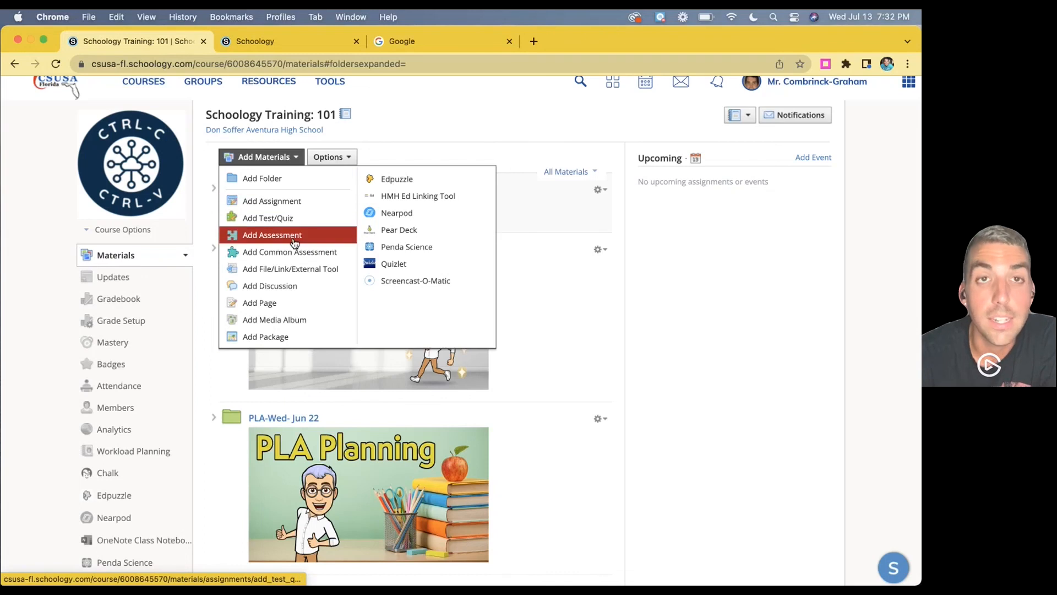
click(363, 161)
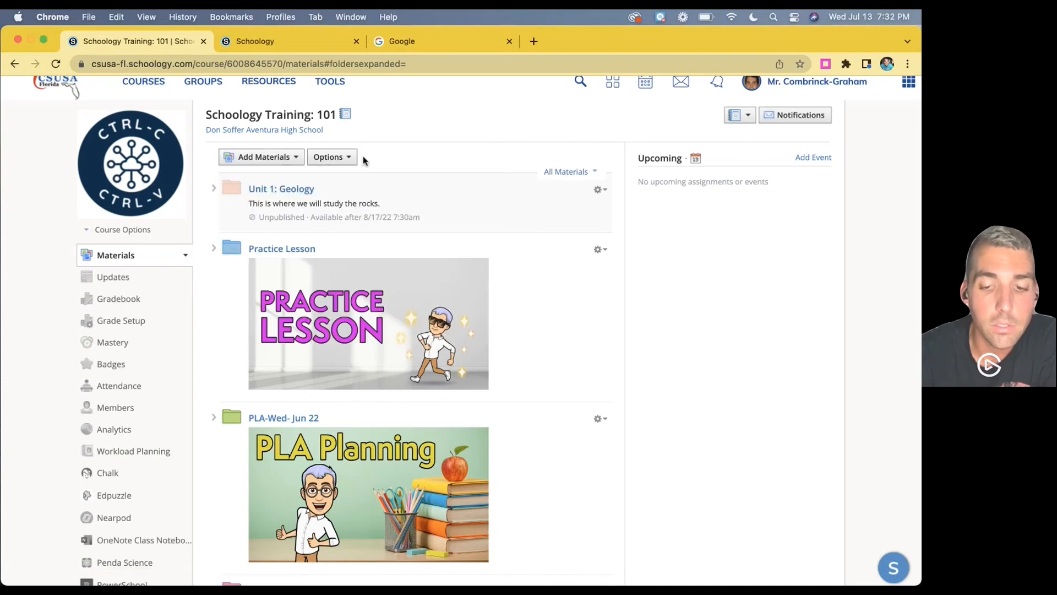